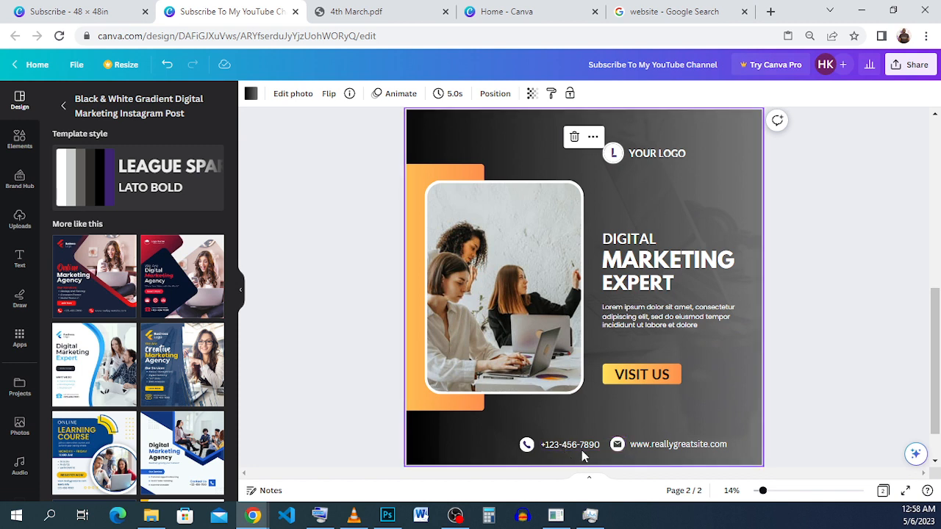
Step: Delete the YOUR LOGO placeholder, icon and text together, from the digital marketing flyer
left_click(850, 287)
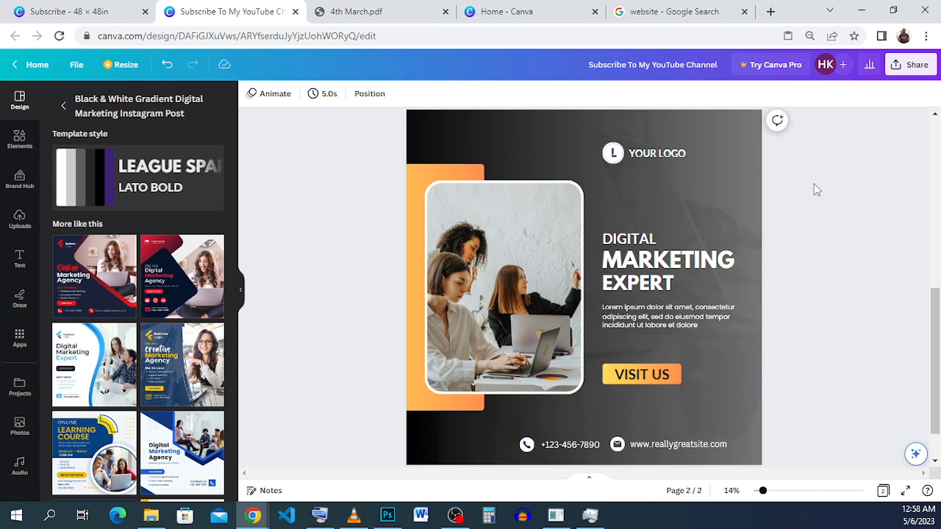
left_click_drag(699, 186, 601, 140)
left_click_drag(671, 160, 649, 143)
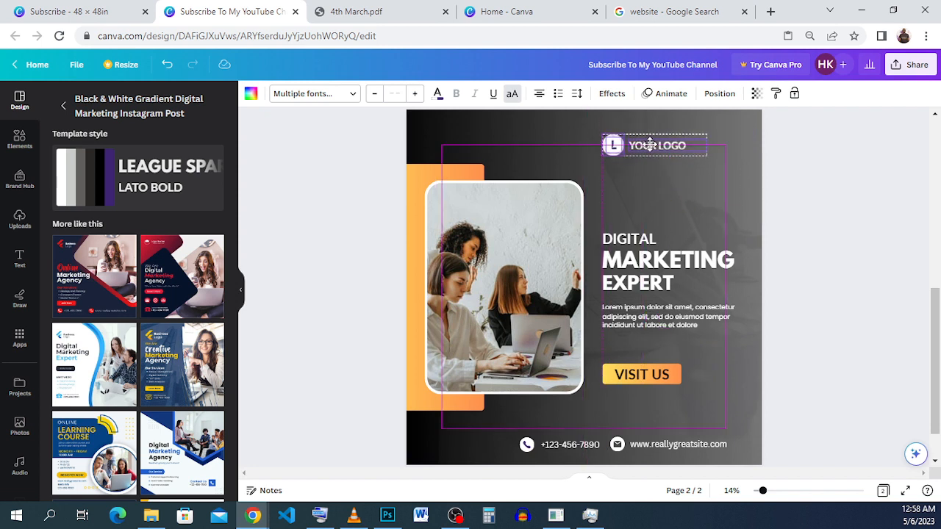
left_click_drag(649, 144, 650, 146)
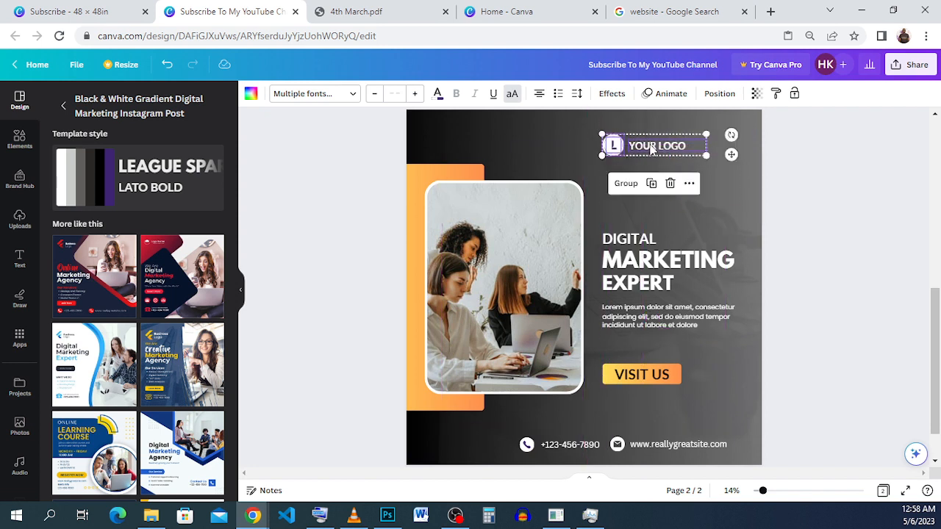
left_click(670, 184)
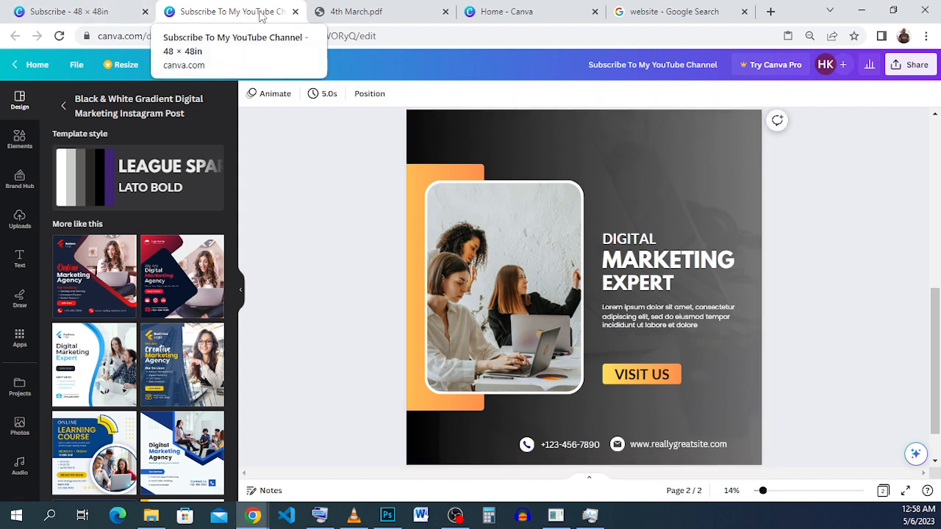
Step: Copy the HK logo from the Subscribe - 48 × 48in design and paste it into the Subscribe To My YouTube Channel flyer
left_click(22, 232)
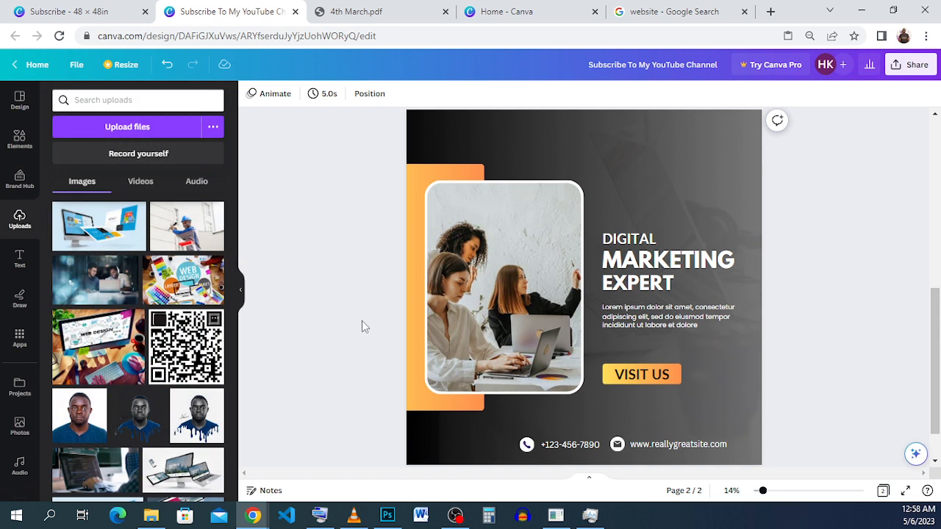
left_click(19, 100)
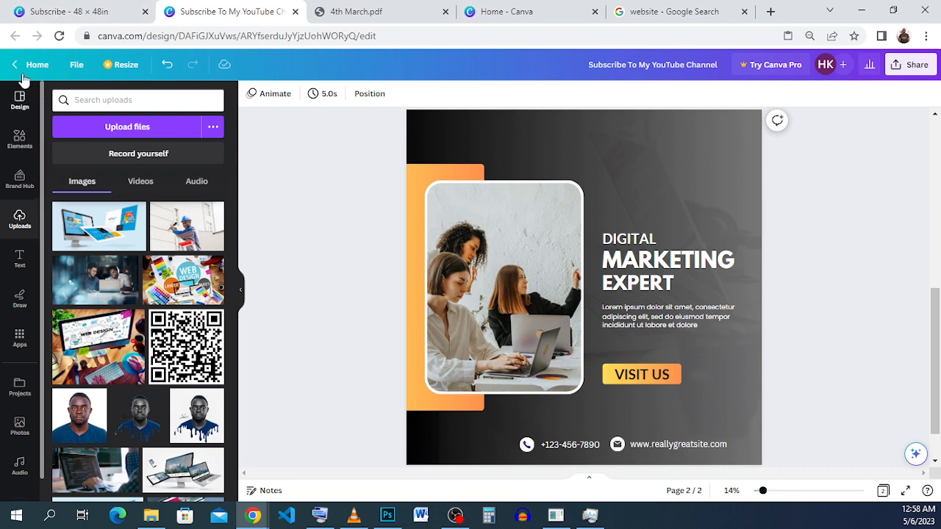
left_click(88, 12)
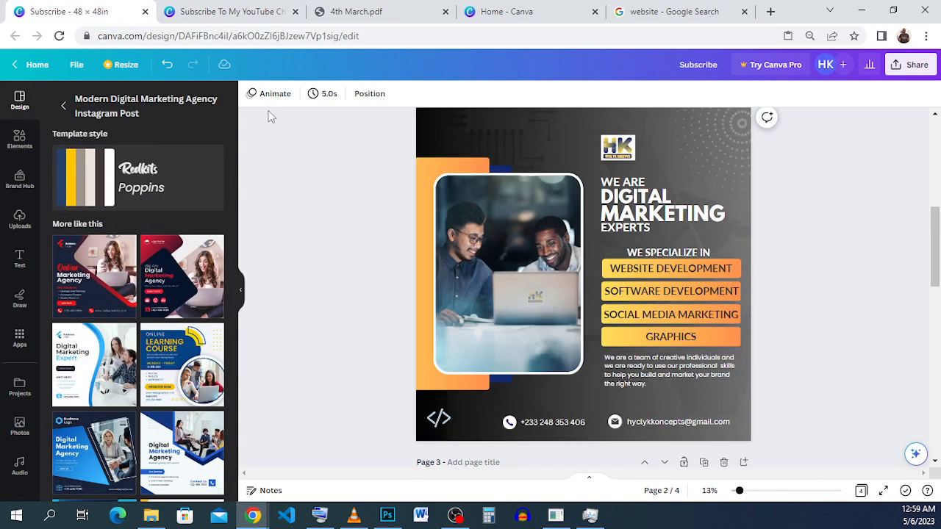
left_click(620, 150)
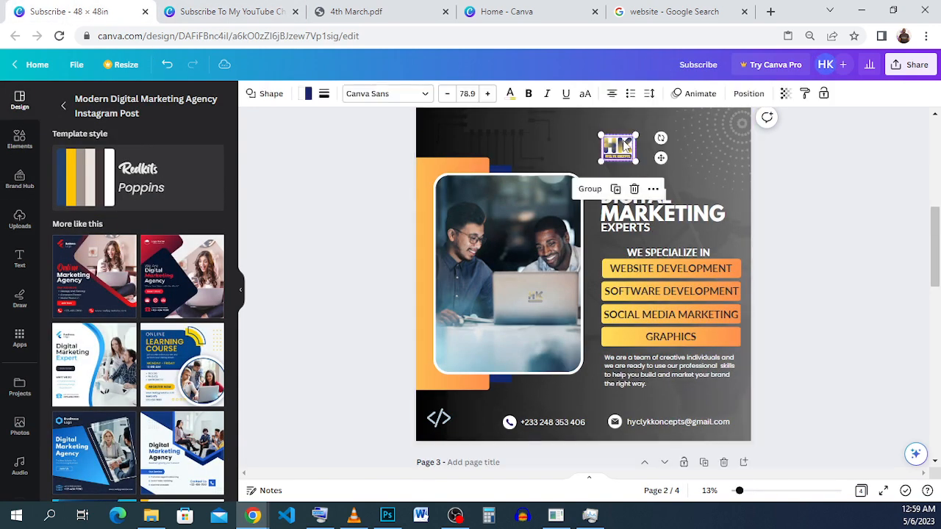
right_click(626, 145)
left_click(656, 157)
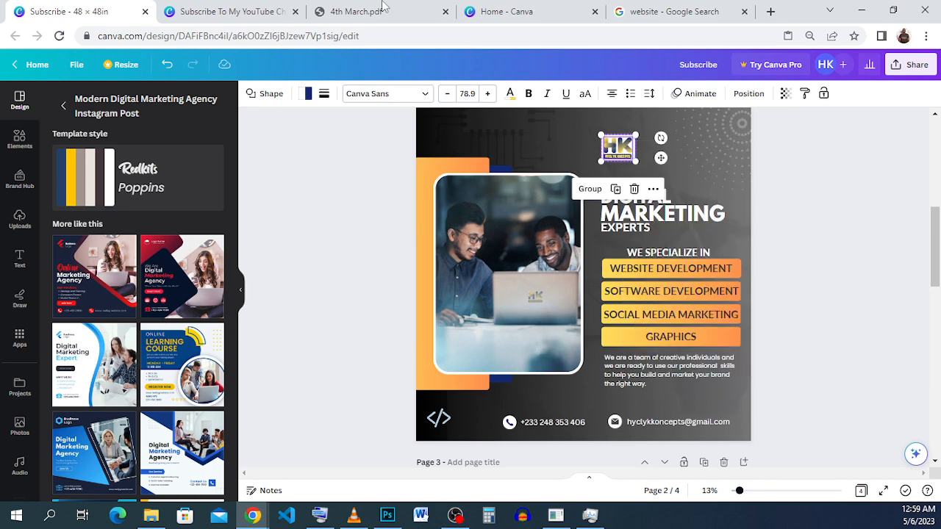
left_click(220, 12)
right_click(616, 176)
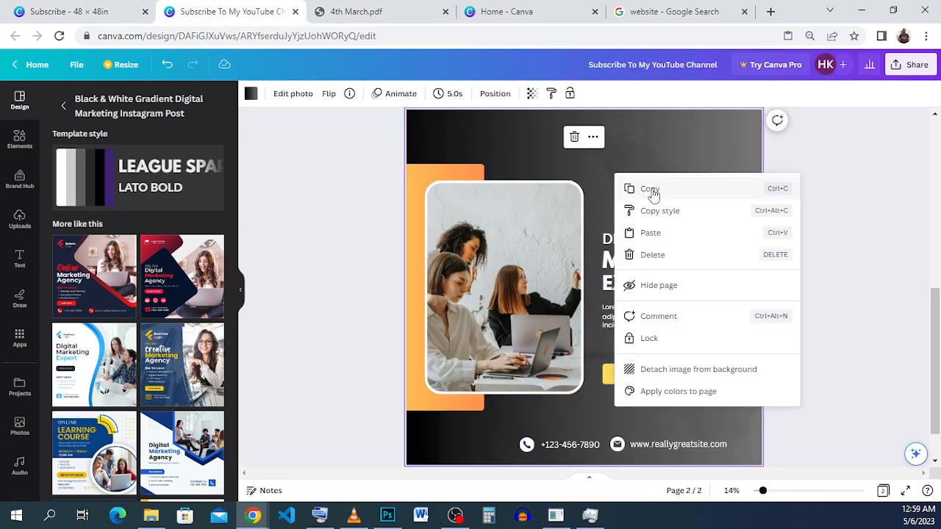
left_click(666, 231)
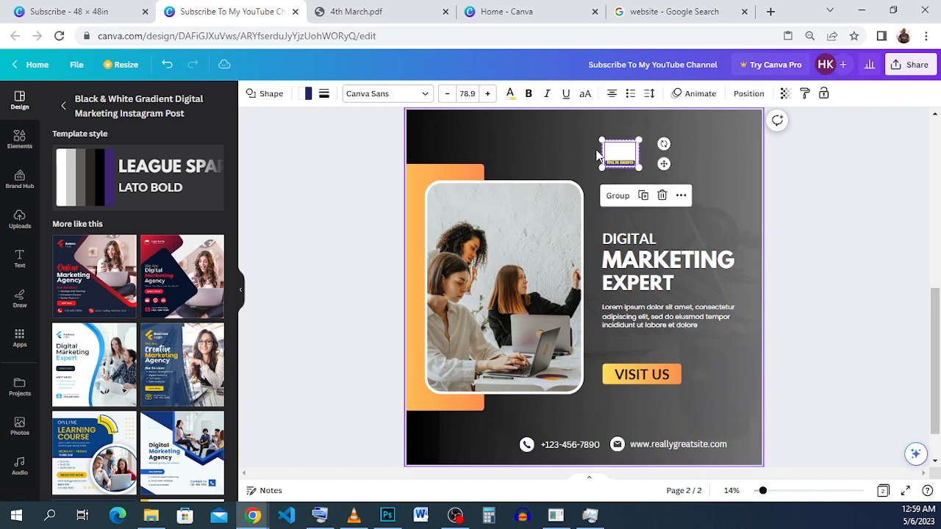
Step: Group the pasted HK logo's parts and move the logo slightly down, closer to the headings
left_click(599, 196)
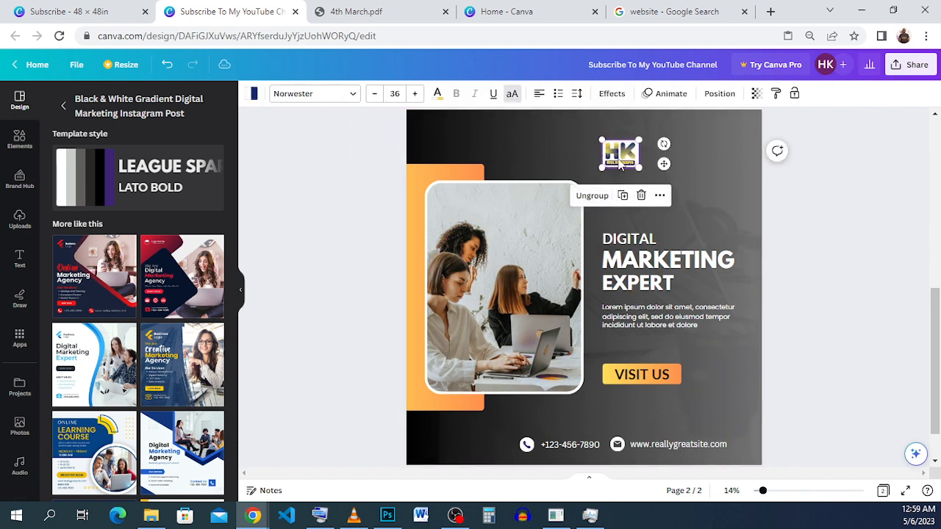
left_click_drag(616, 157, 617, 168)
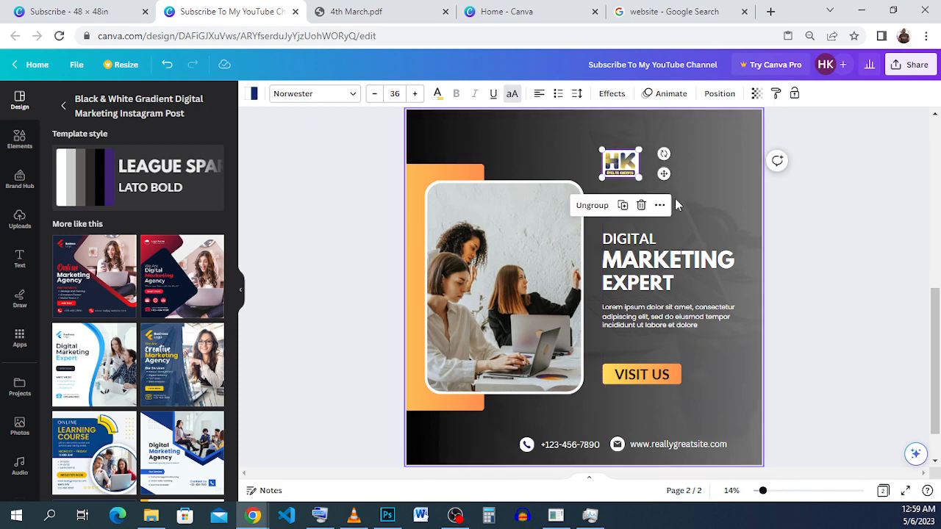
left_click(652, 195)
Step: Check the heading in the reference design, move the flyer's DIGITAL line up under the HK logo and change it to WE ARE
left_click(70, 11)
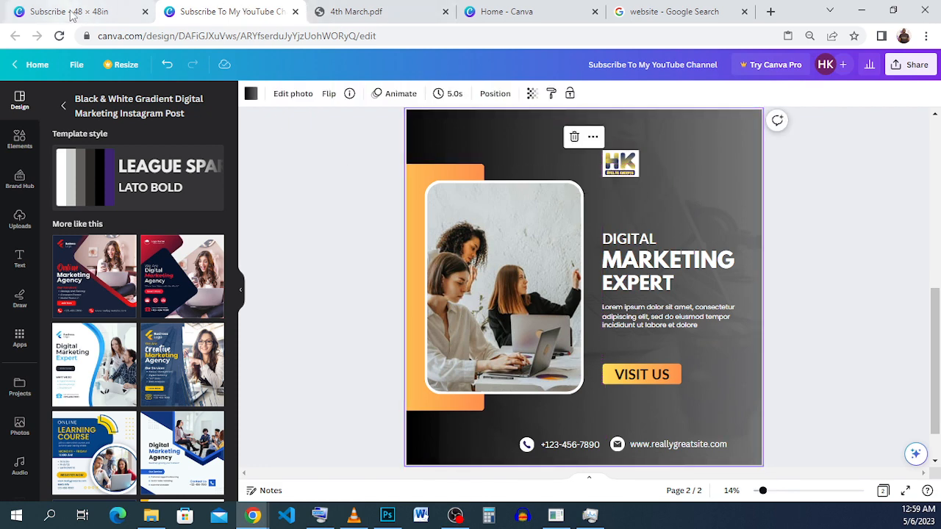
left_click(707, 220)
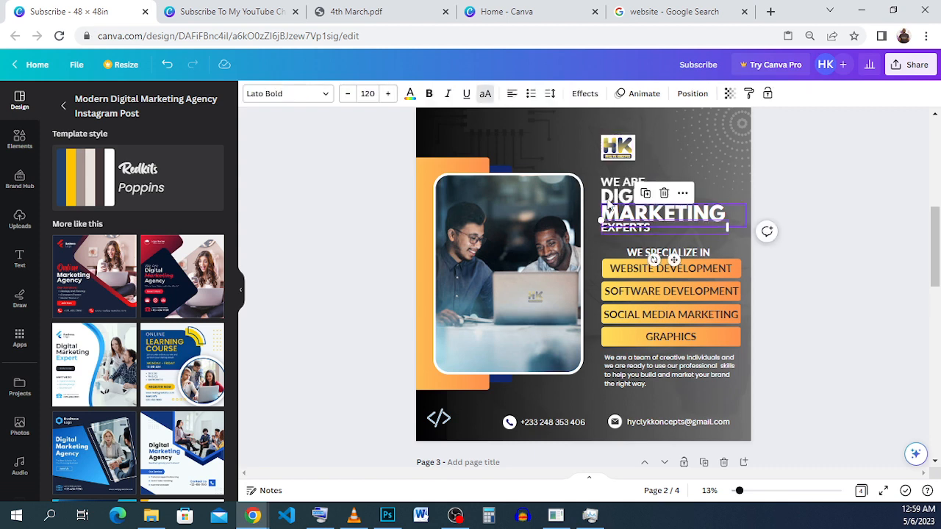
left_click(522, 220)
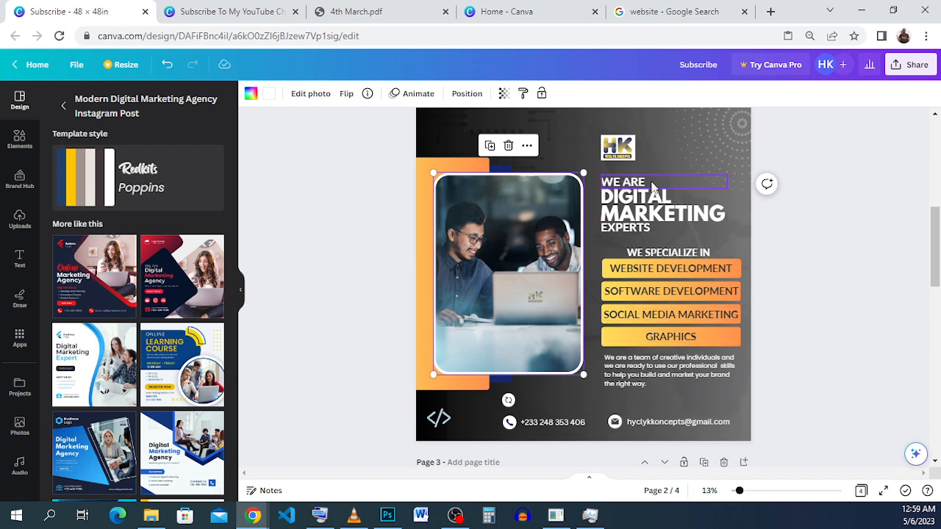
left_click(220, 11)
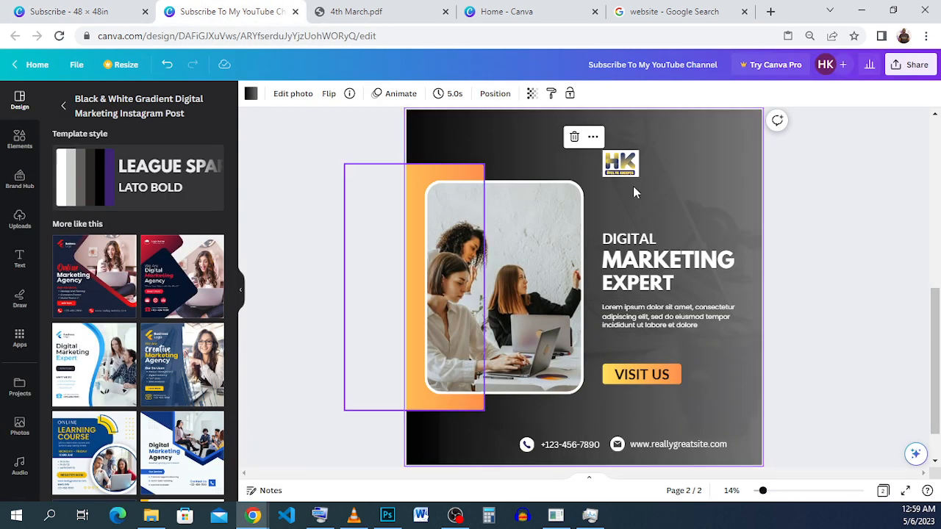
left_click_drag(623, 239, 624, 207)
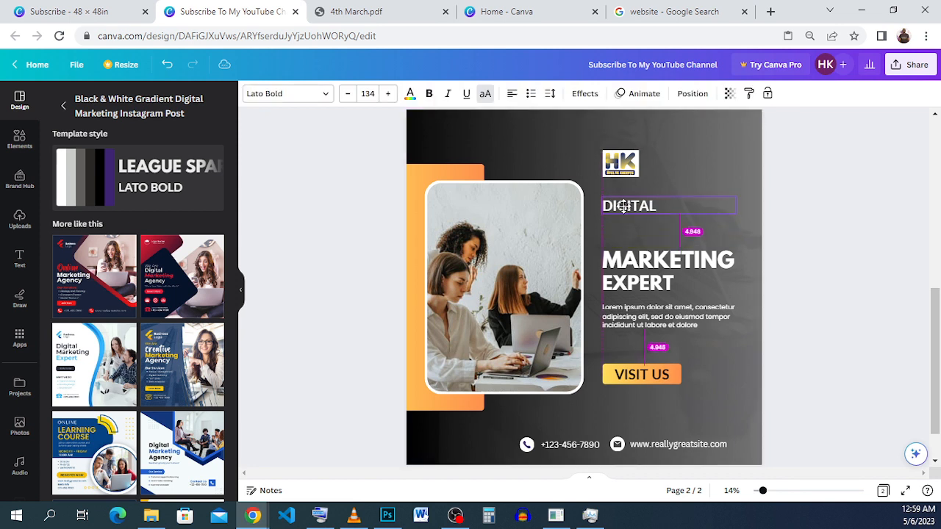
double_click(623, 207)
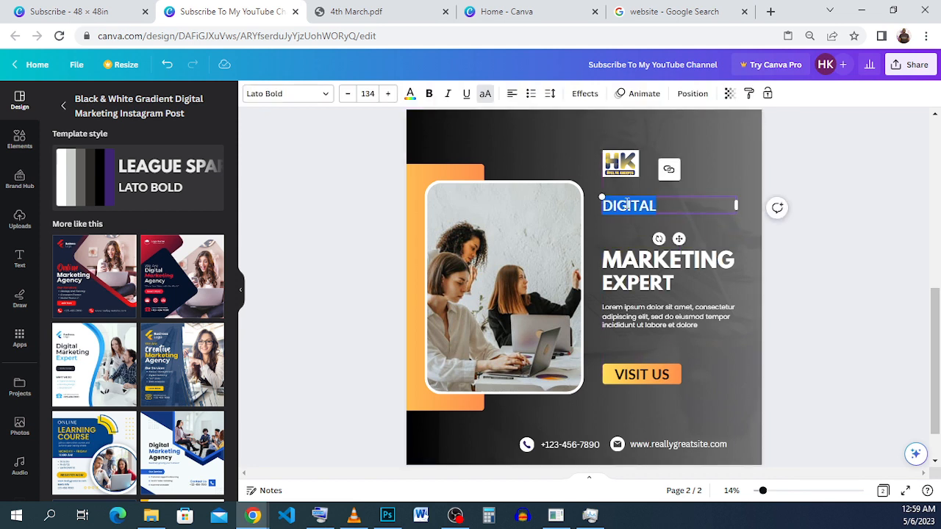
type("WE ARE")
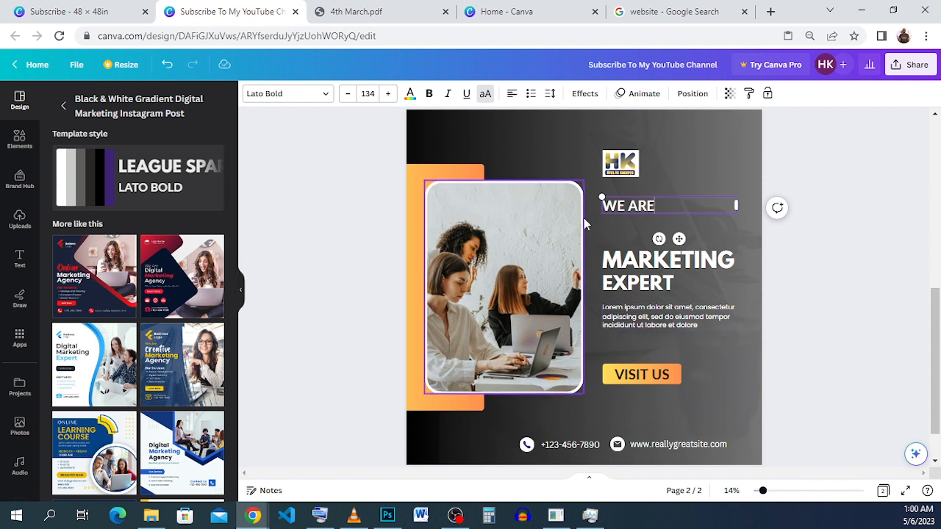
left_click(639, 195)
double_click(636, 209)
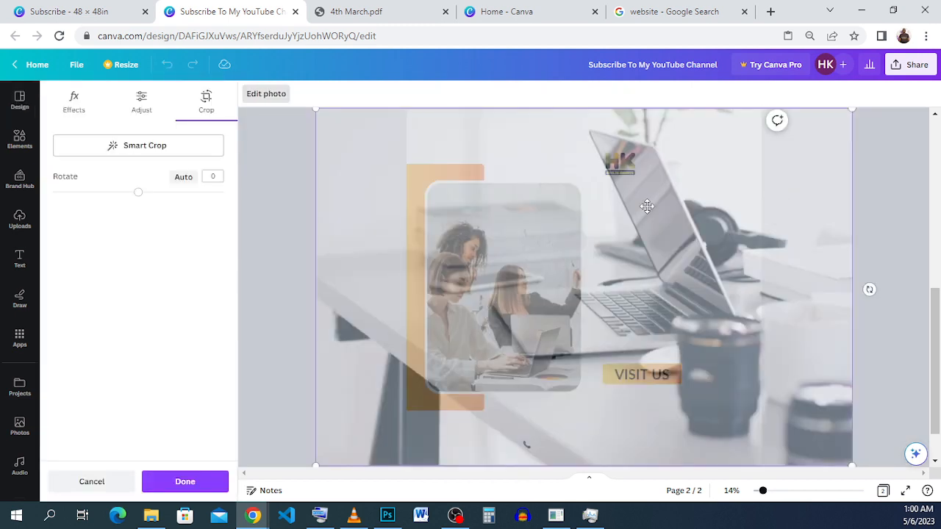
left_click(882, 203)
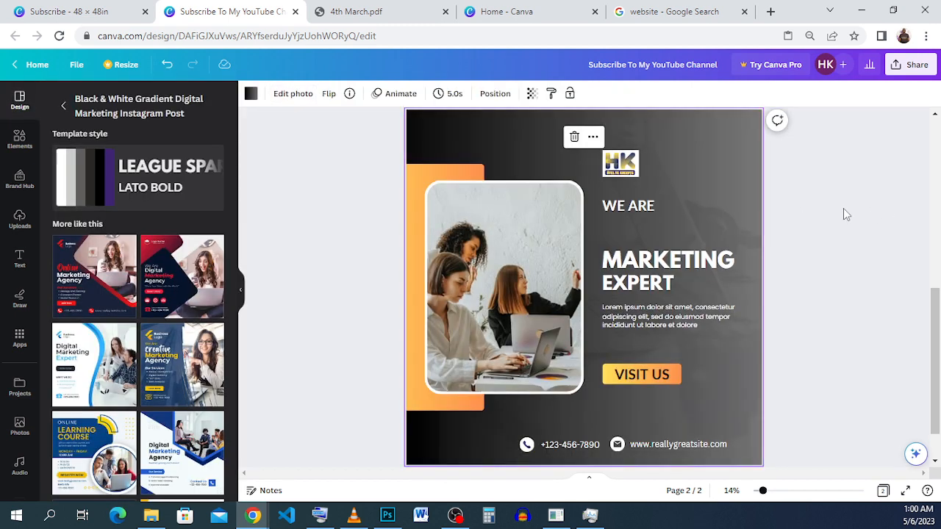
double_click(737, 159)
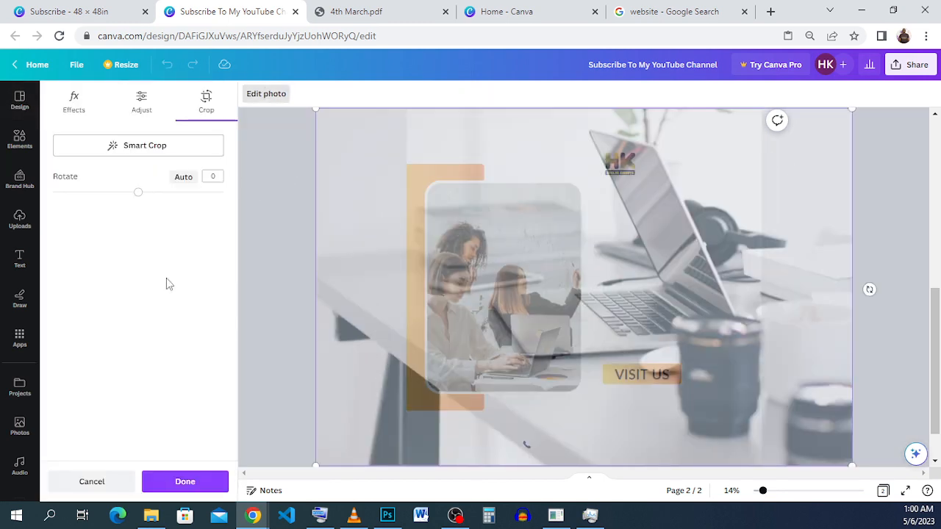
left_click(860, 207)
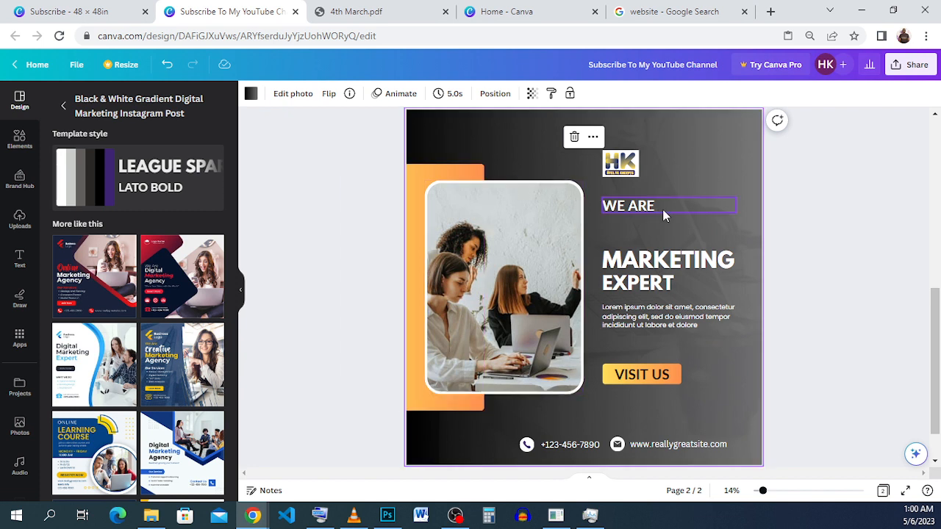
Step: Move the WE ARE text slightly up toward the HK logo and reduce its font size to about 109
left_click_drag(662, 209, 661, 204)
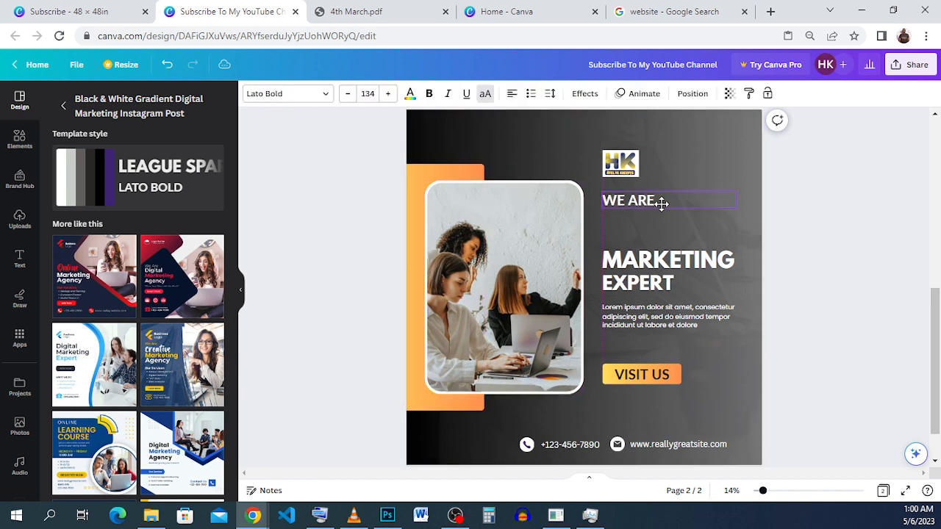
left_click(348, 94)
left_click(348, 94)
left_click(348, 94)
left_click(349, 94)
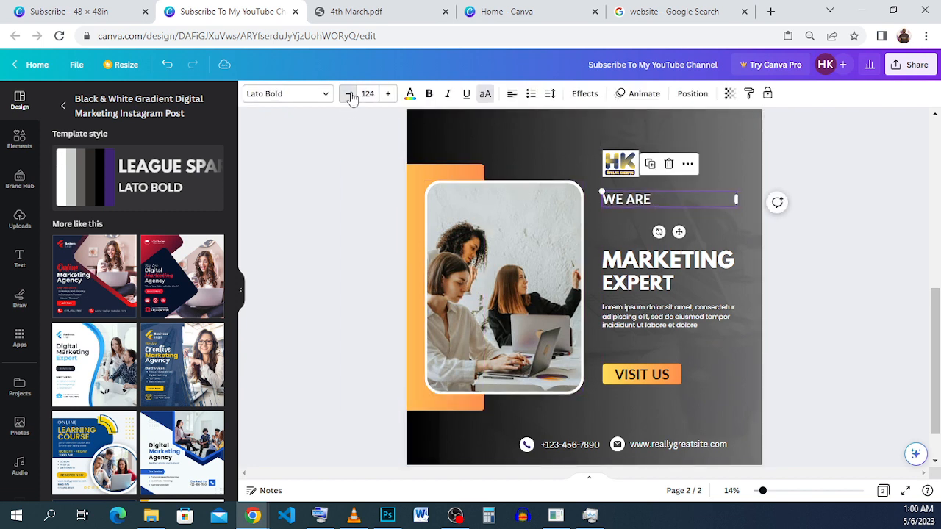
left_click(349, 94)
left_click(349, 94)
left_click(348, 95)
left_click(348, 94)
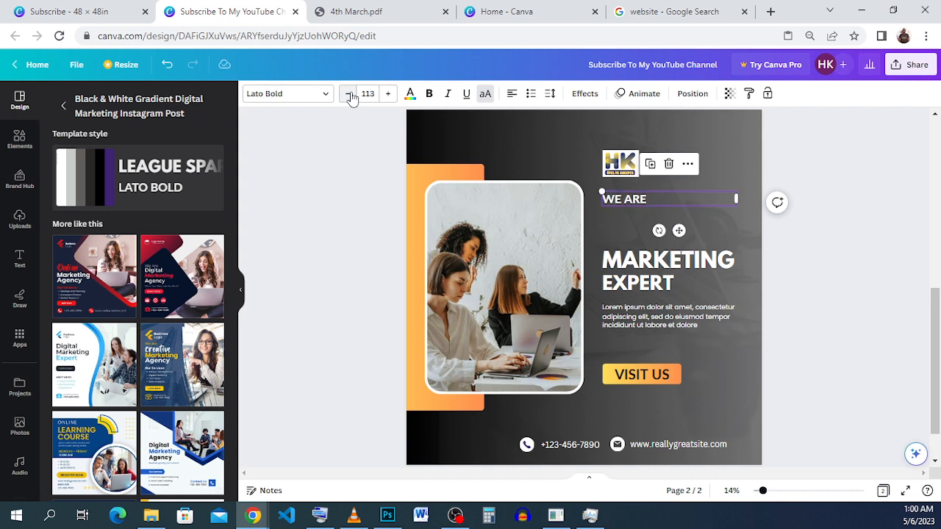
left_click(348, 94)
left_click(348, 94)
left_click(348, 94)
left_click(348, 94)
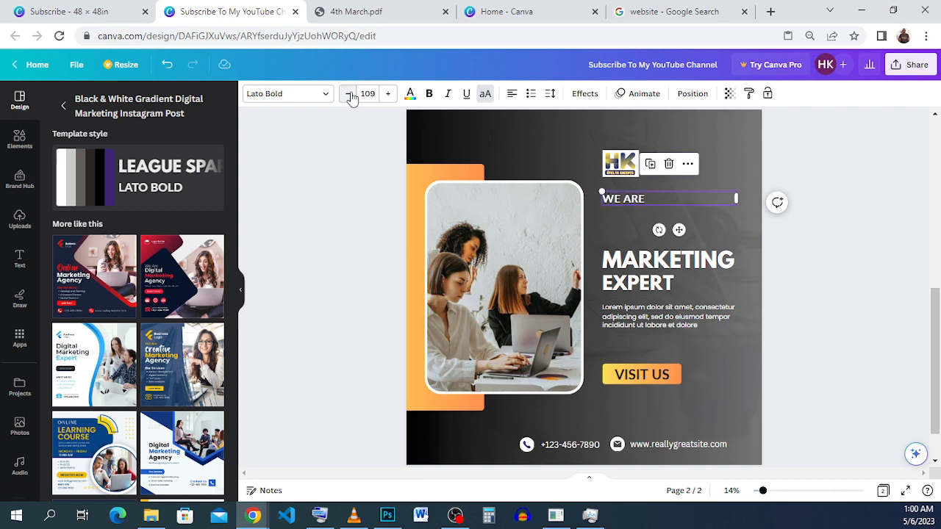
left_click(388, 94)
left_click(831, 272)
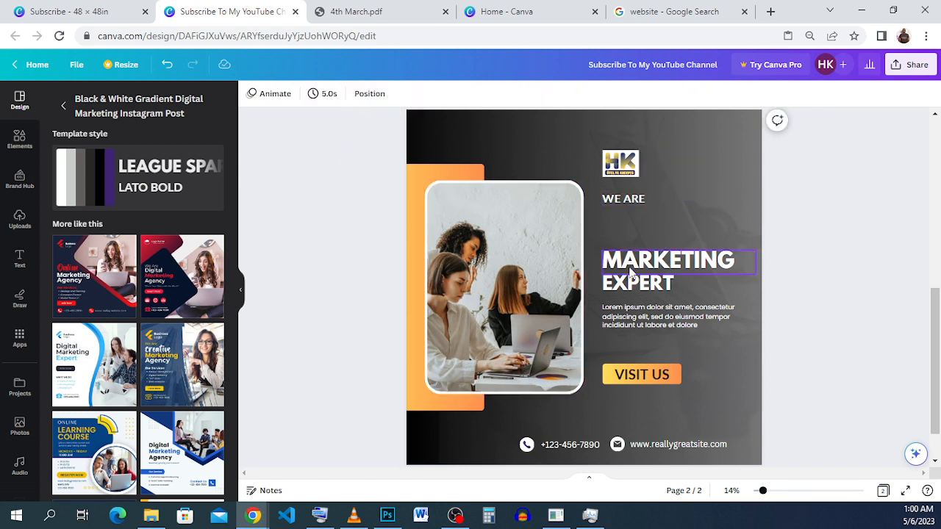
Step: Move the MARKETING heading directly under WE ARE and replace its text with DIGITAL copied from the Subscribe - 48 × 48in design
left_click_drag(629, 264, 627, 220)
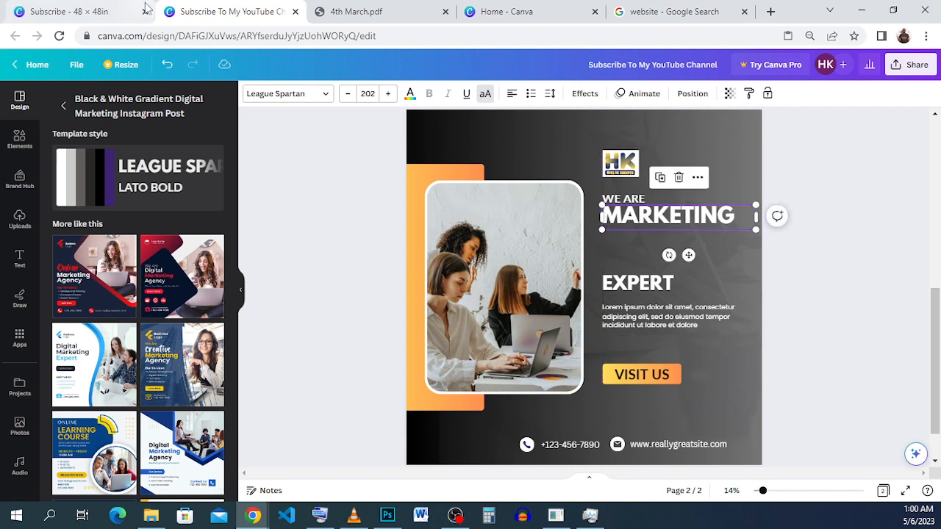
left_click(83, 13)
left_click(629, 197)
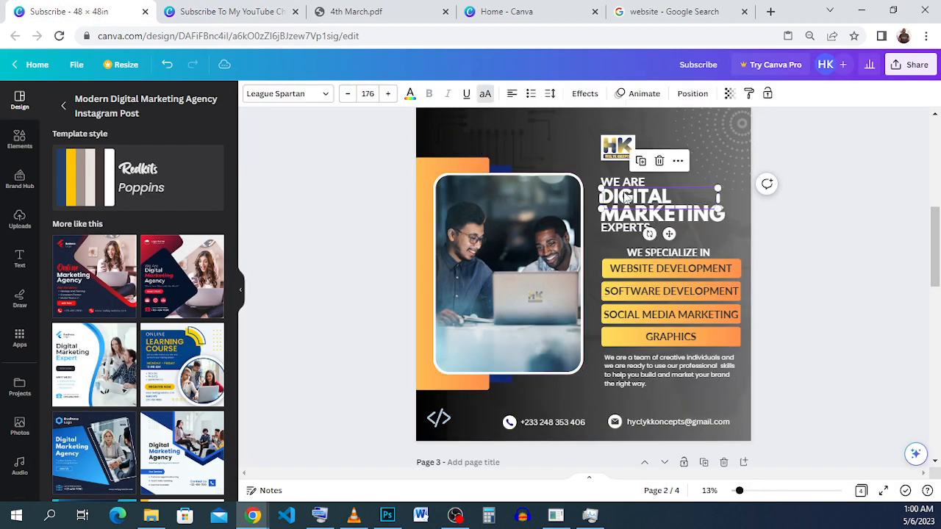
double_click(627, 197)
right_click(625, 197)
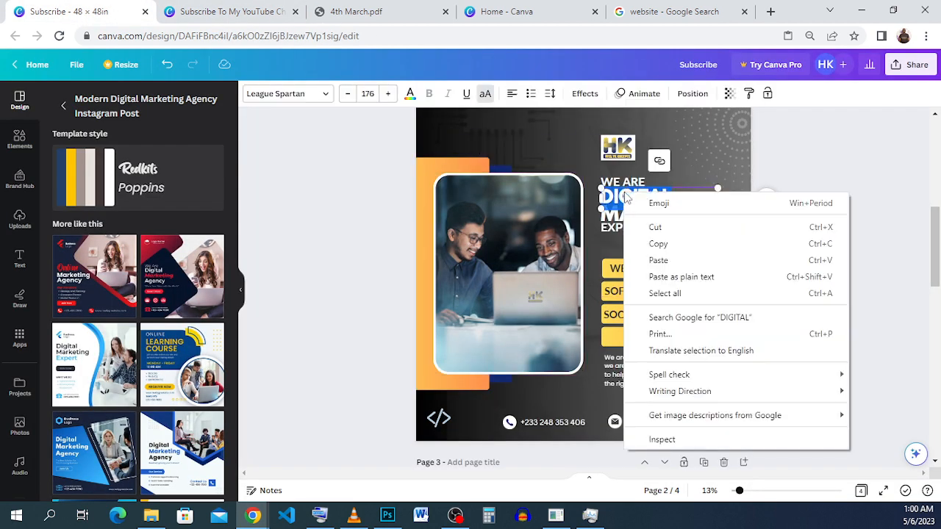
left_click(695, 244)
left_click(271, 10)
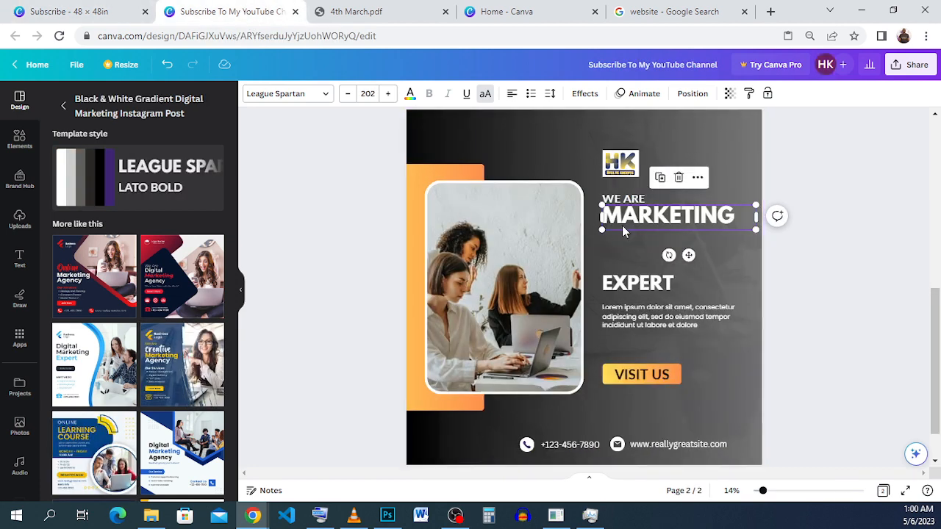
double_click(627, 215)
right_click(626, 216)
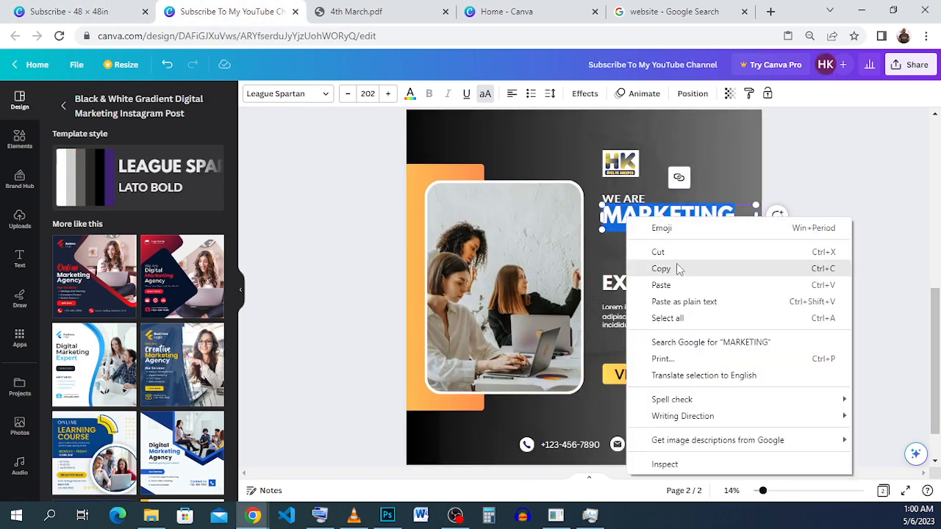
left_click(676, 285)
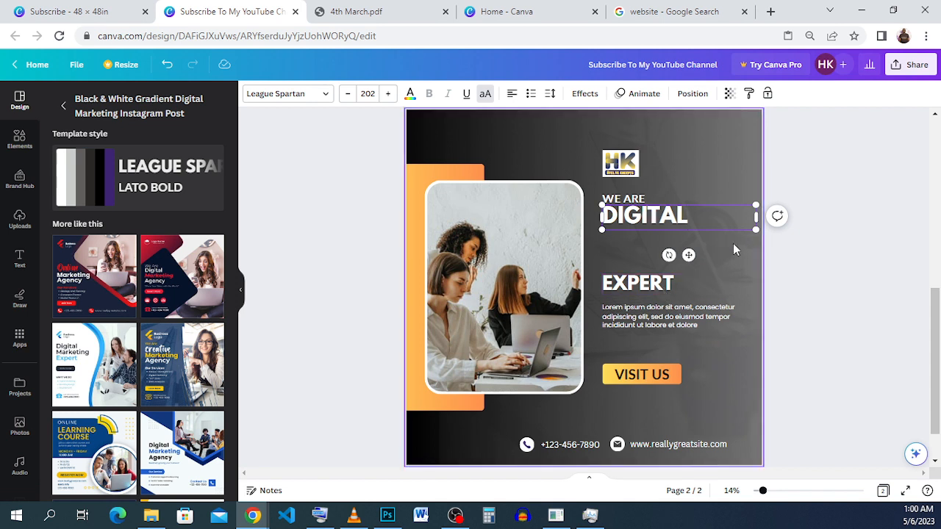
Step: Reduce the DIGITAL heading's font size to 190
double_click(736, 221)
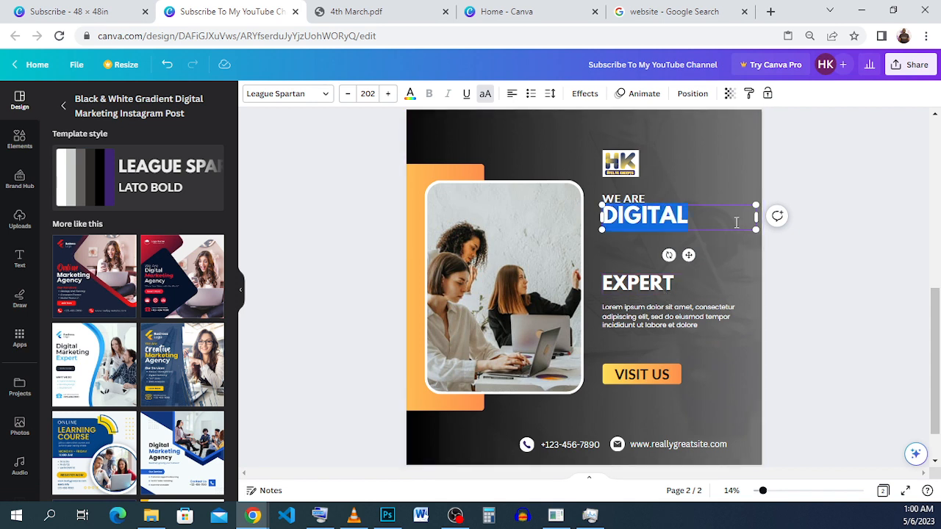
left_click(347, 96)
left_click(347, 96)
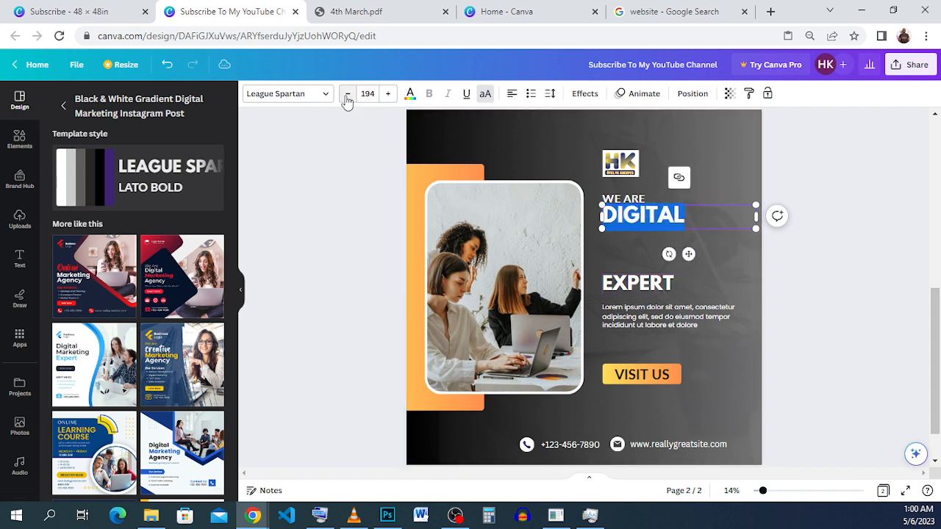
left_click(347, 96)
left_click(347, 97)
left_click(347, 96)
left_click(347, 96)
left_click(347, 96)
left_click(347, 96)
left_click(346, 96)
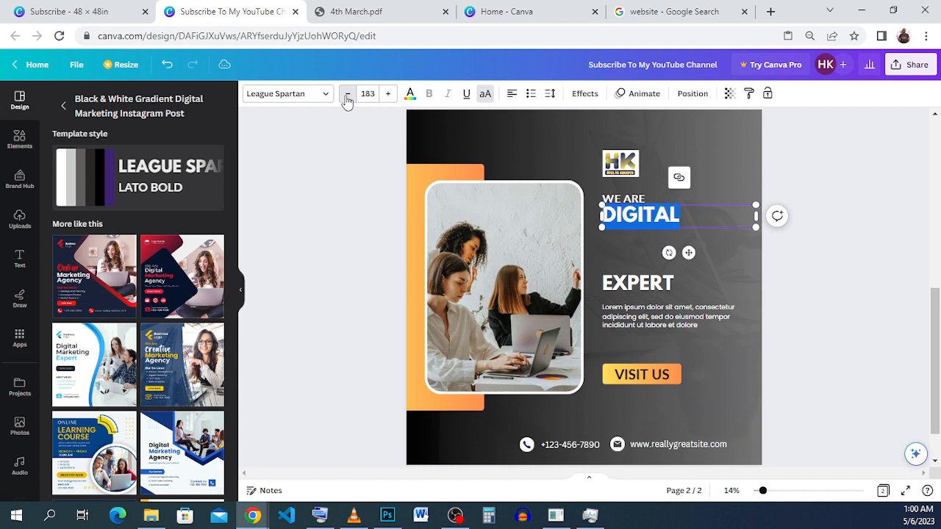
left_click(347, 96)
left_click(347, 96)
left_click(347, 96)
left_click(347, 97)
left_click(388, 99)
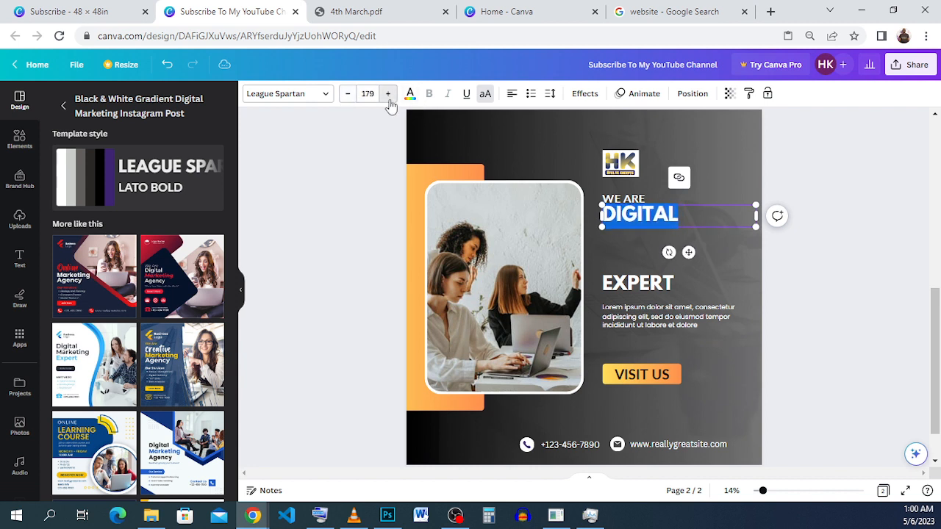
left_click(388, 99)
left_click(388, 99)
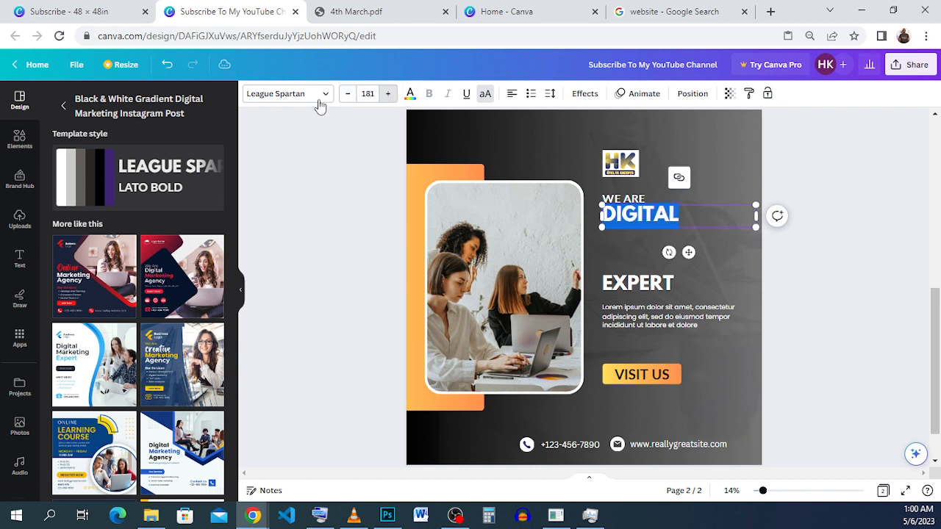
left_click(387, 97)
left_click(387, 96)
left_click(387, 96)
left_click(387, 96)
left_click(387, 97)
left_click(387, 96)
left_click(387, 96)
left_click(387, 96)
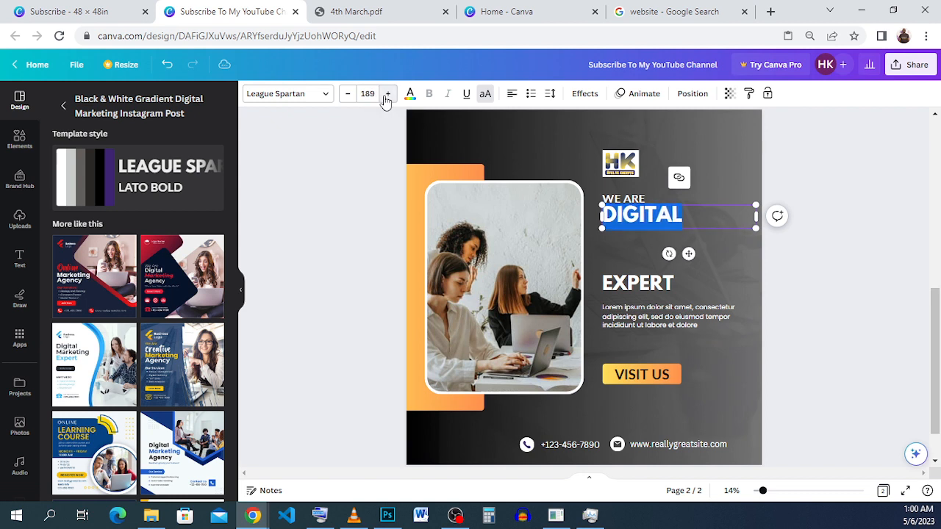
left_click(387, 96)
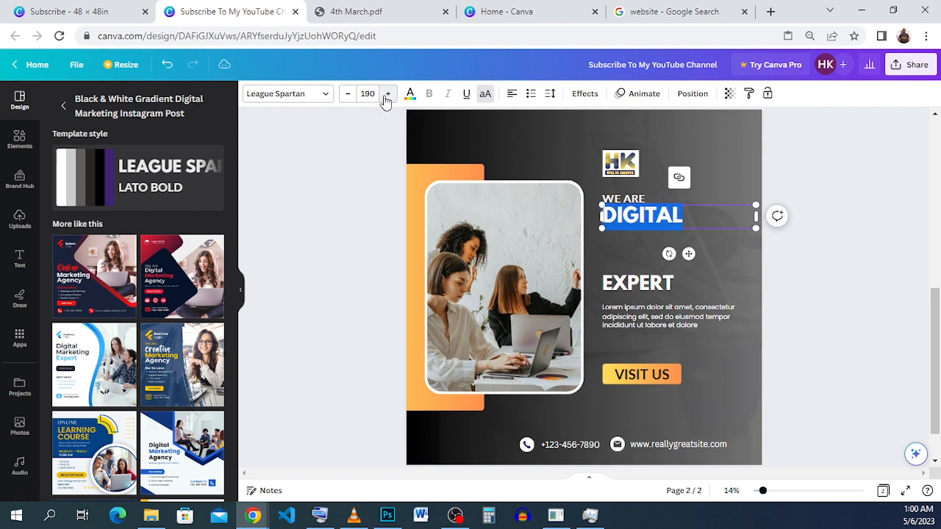
left_click(859, 208)
Step: Copy the MARKETING heading from the Subscribe - 48 × 48in design into the flyer and place it directly beneath DIGITAL
left_click(92, 11)
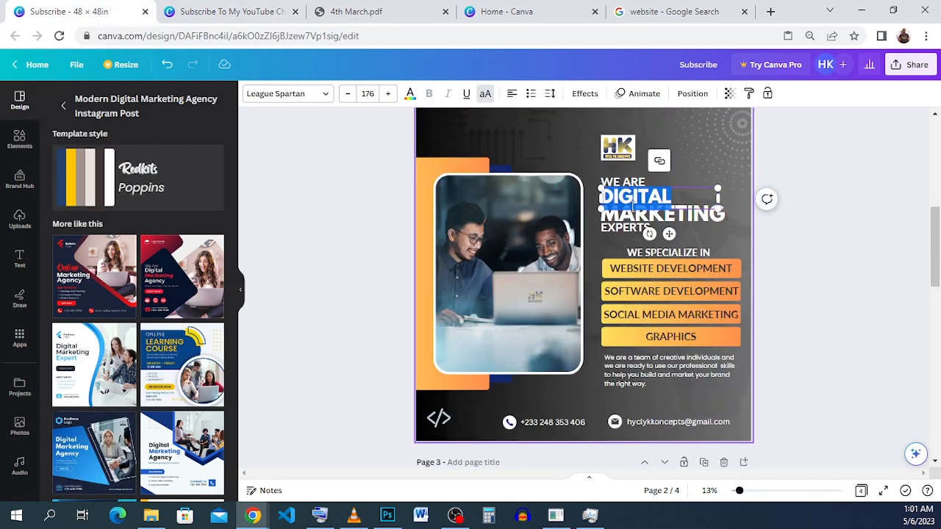
left_click(705, 221)
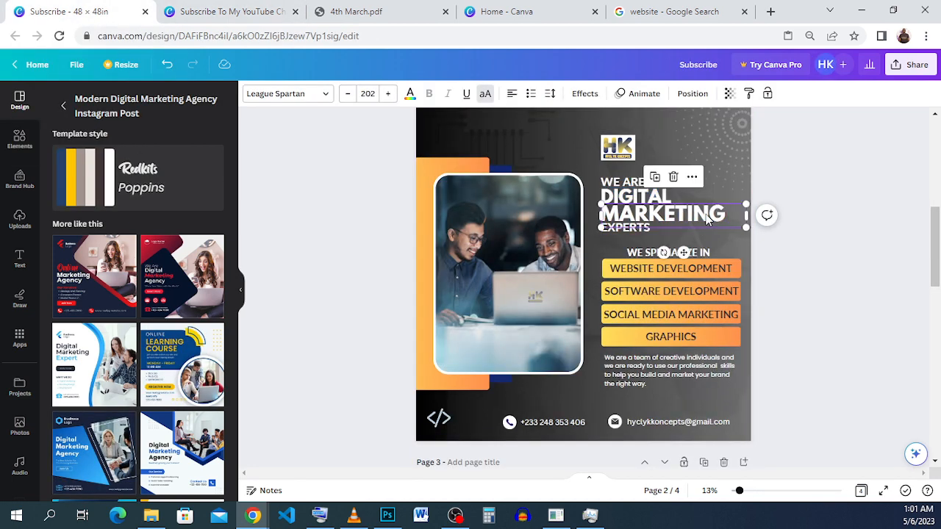
right_click(699, 218)
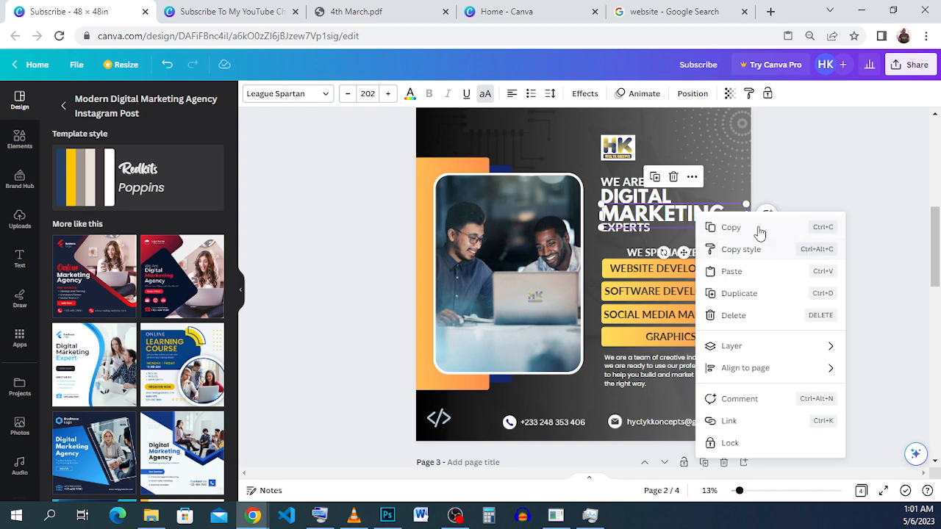
left_click(760, 227)
left_click(227, 11)
left_click(599, 236)
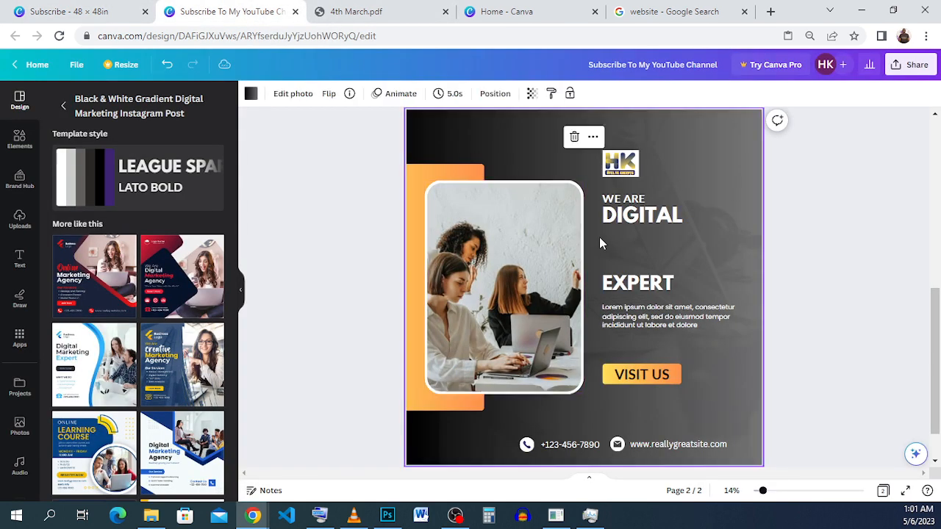
right_click(599, 236)
left_click(667, 298)
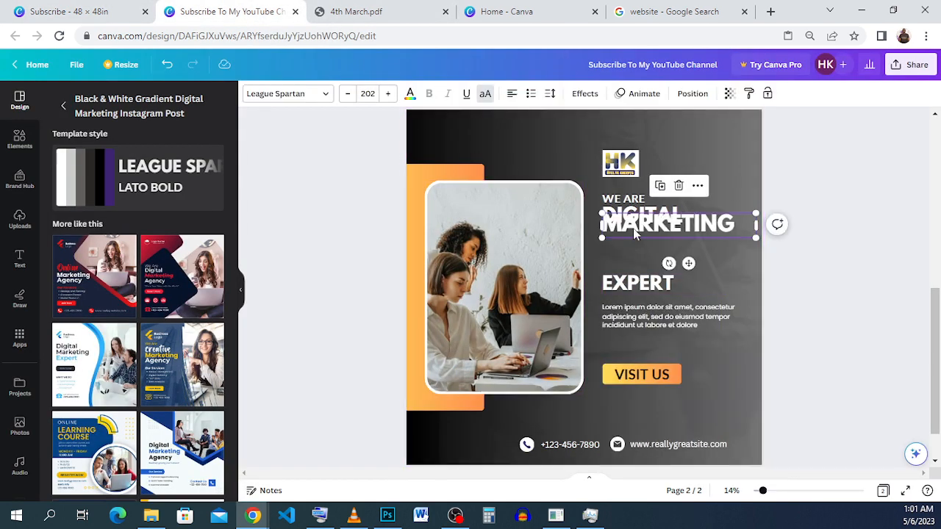
left_click_drag(633, 228, 632, 237)
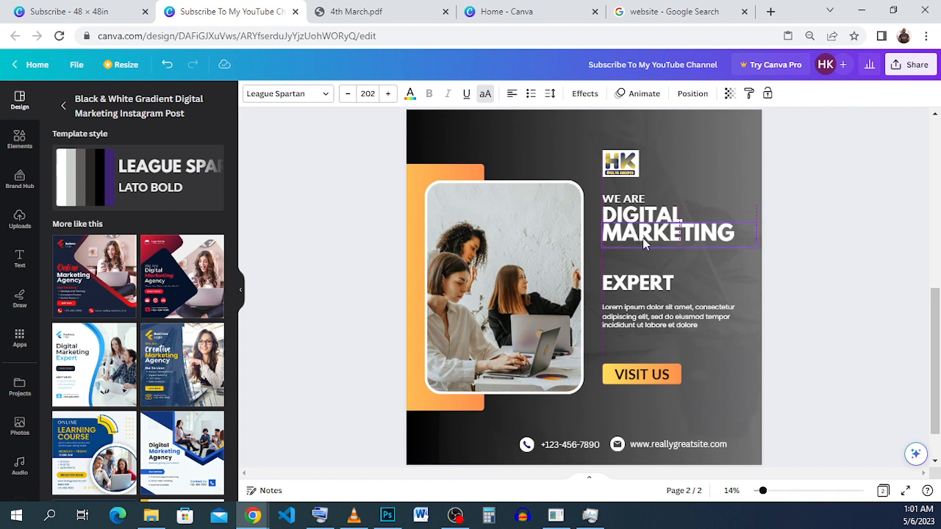
left_click(829, 268)
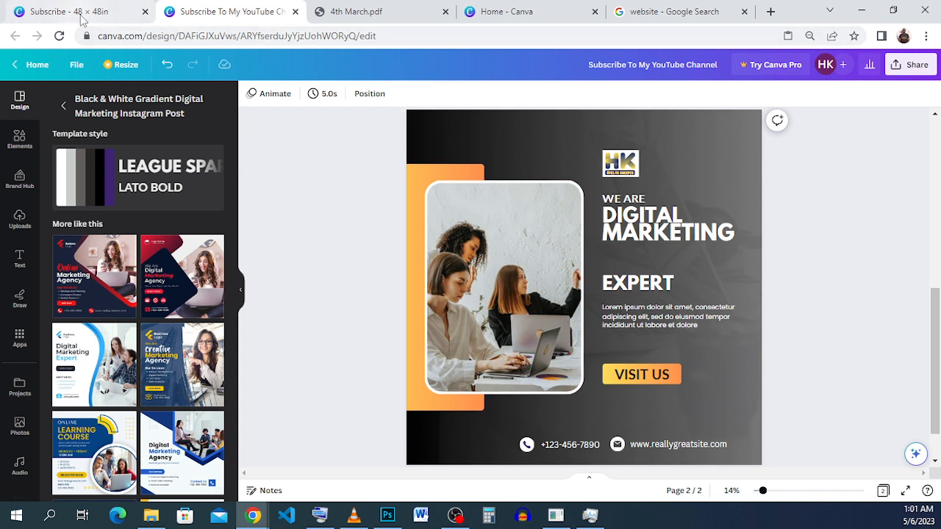
Step: Duplicate the WE ARE text and position the copy just below the MARKETING heading
left_click(628, 199)
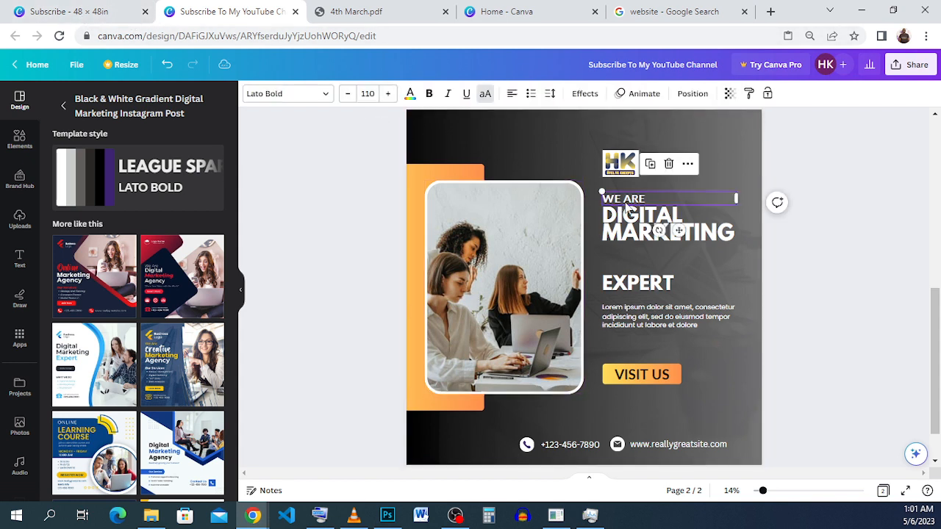
left_click(649, 164)
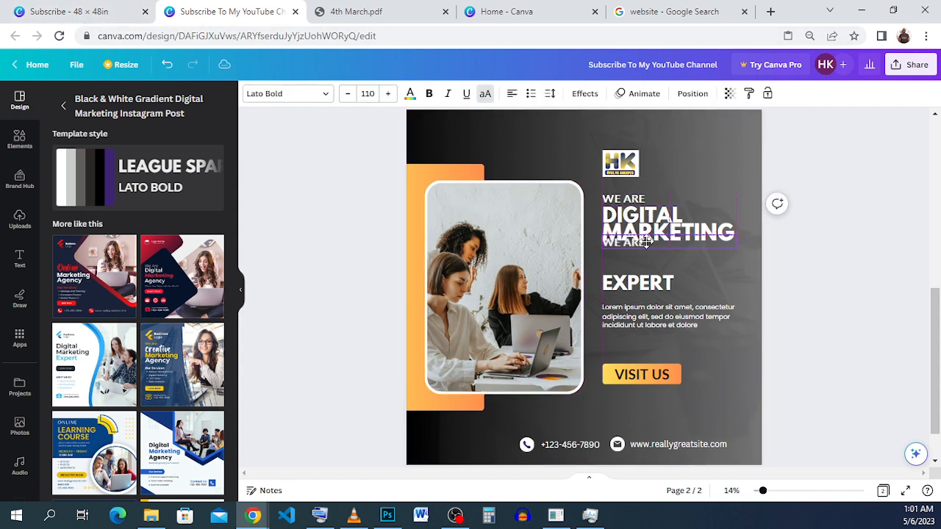
left_click_drag(646, 252, 646, 247)
Step: Replace the duplicated WE ARE line's text with EXPERTS copied from the Subscribe - 48 × 48in design
left_click(85, 11)
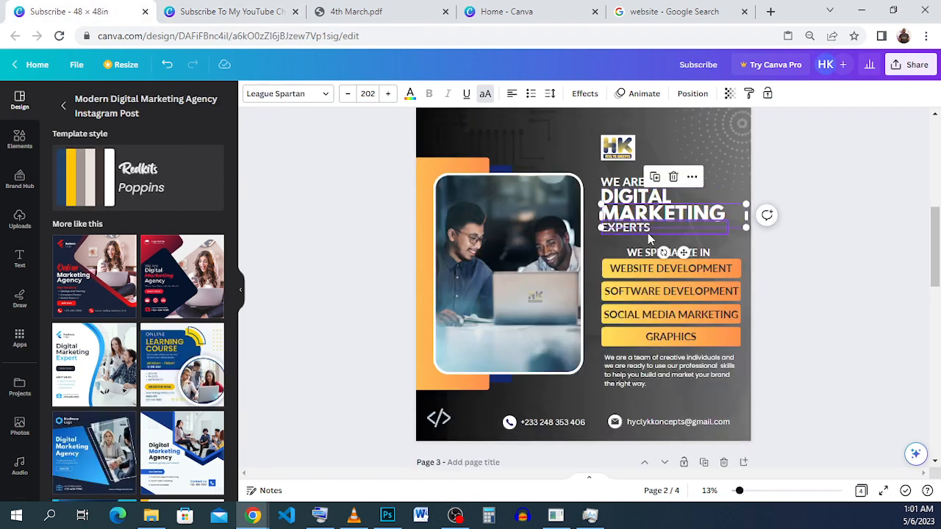
double_click(648, 233)
right_click(647, 233)
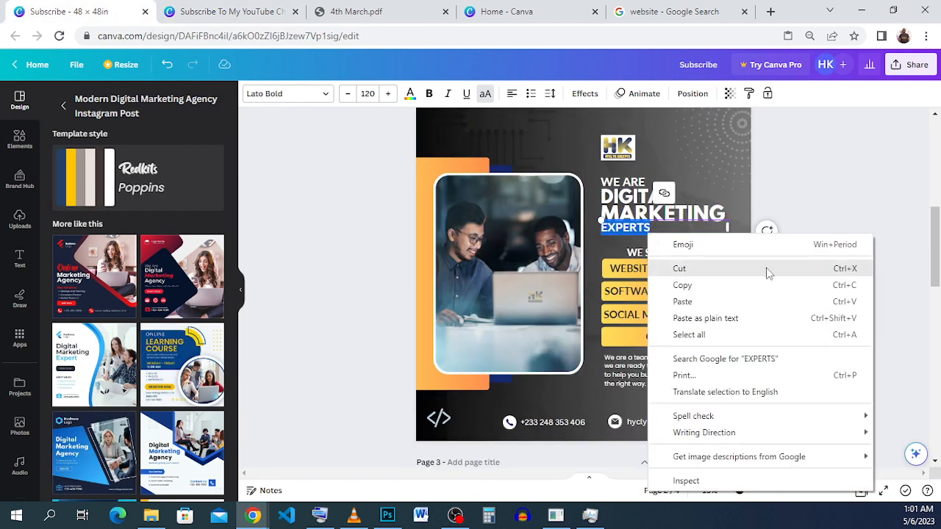
left_click(768, 285)
left_click(245, 14)
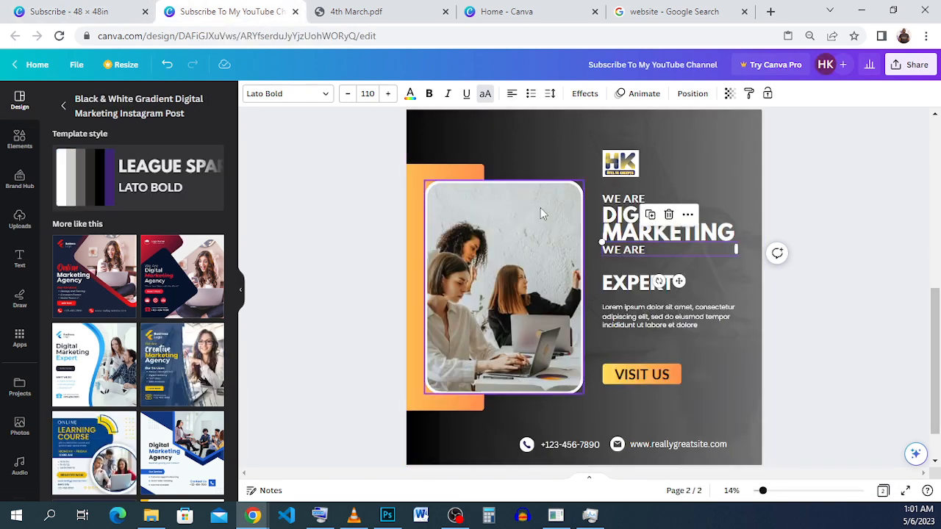
double_click(646, 250)
right_click(647, 249)
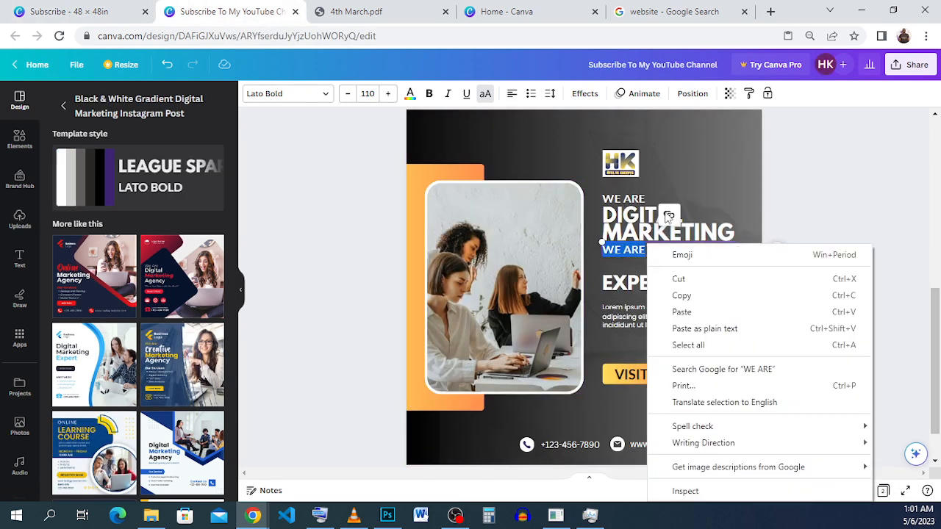
left_click(724, 311)
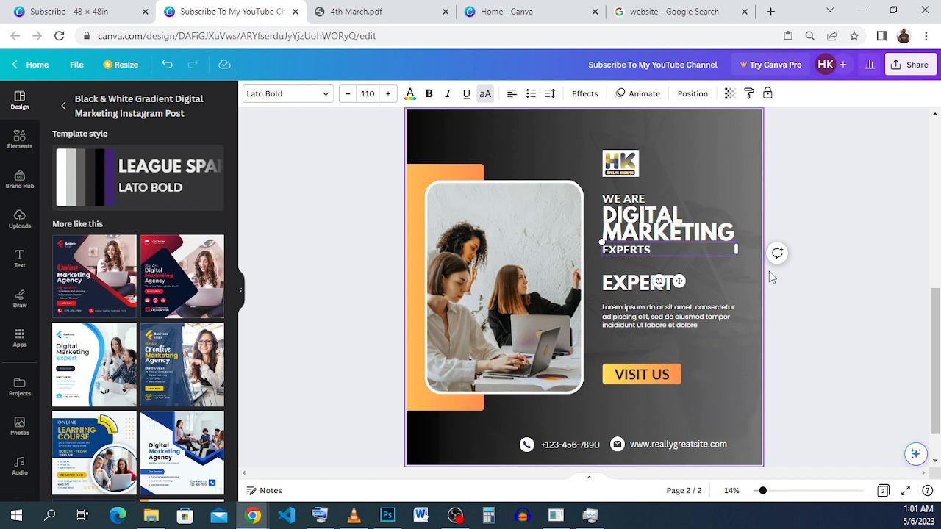
left_click(823, 232)
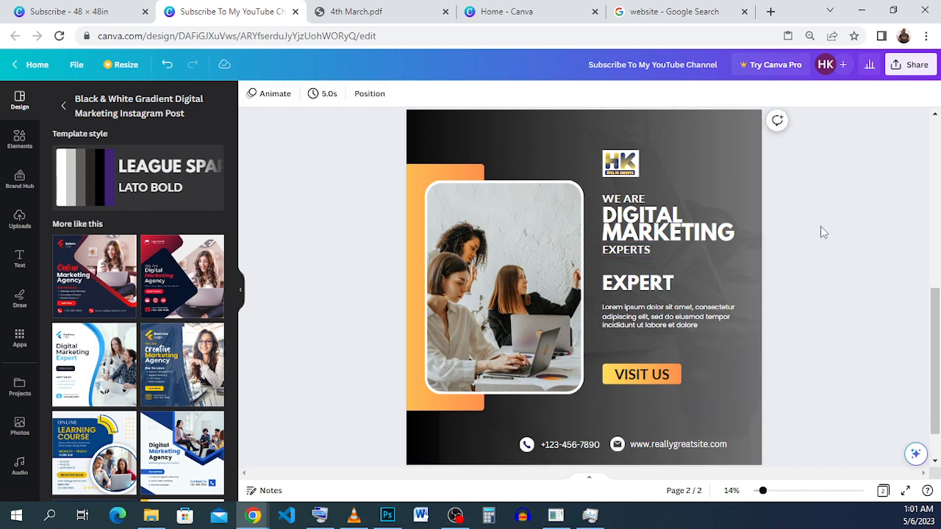
Step: Nudge the small EXPERTS line slightly up toward the MARKETING heading
left_click(650, 253)
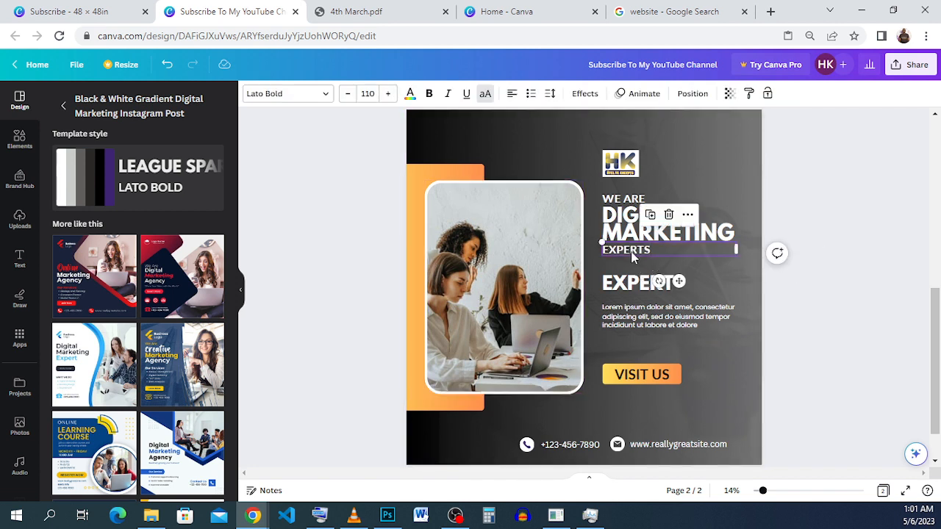
key("Up")
key("Up")
key("Up")
key("Up")
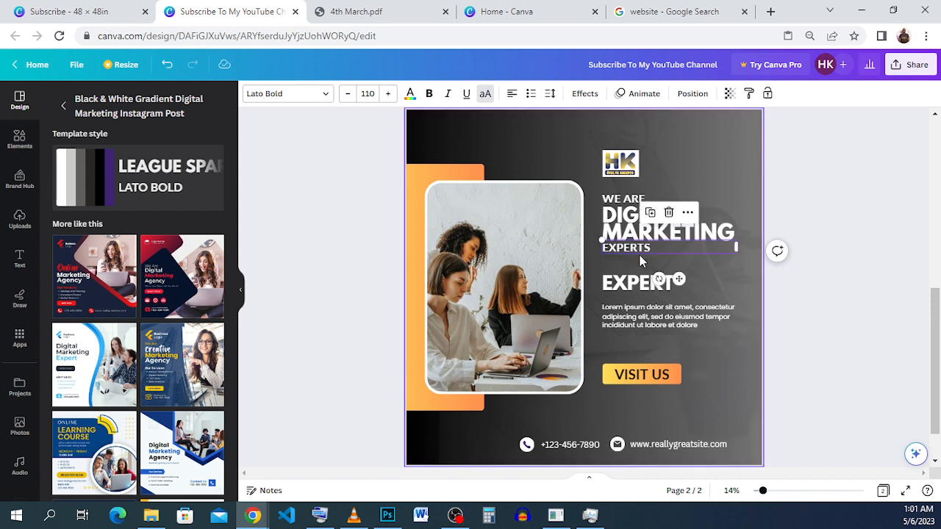
left_click(808, 173)
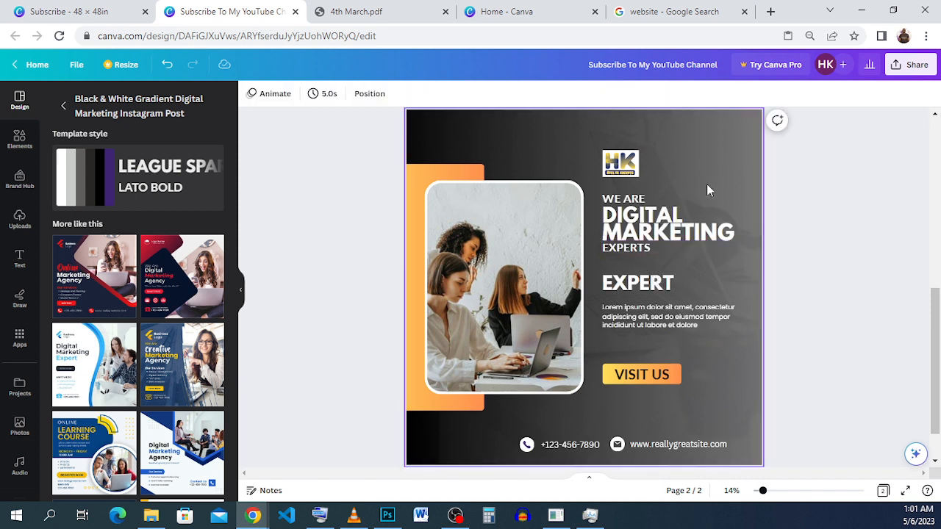
Step: Nudge the WE ARE line slightly down toward the DIGITAL heading
left_click(652, 198)
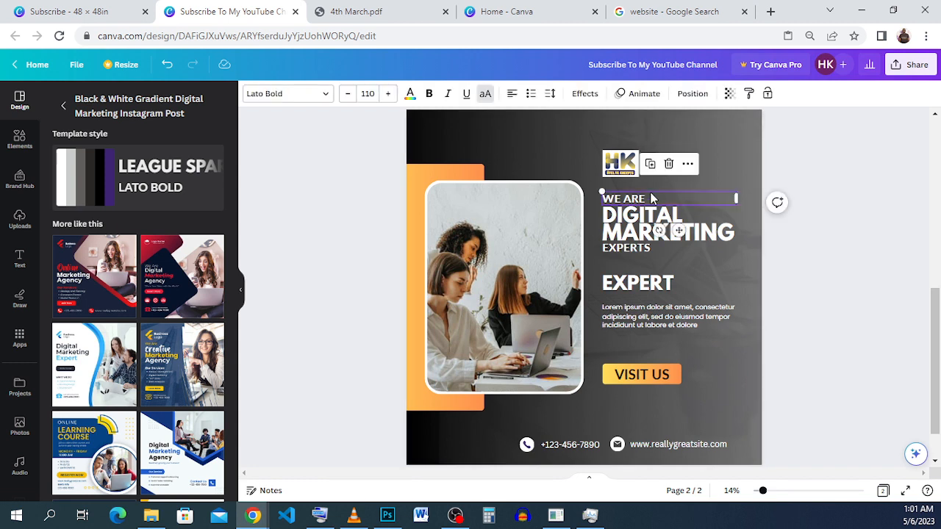
key("Down")
key("Down")
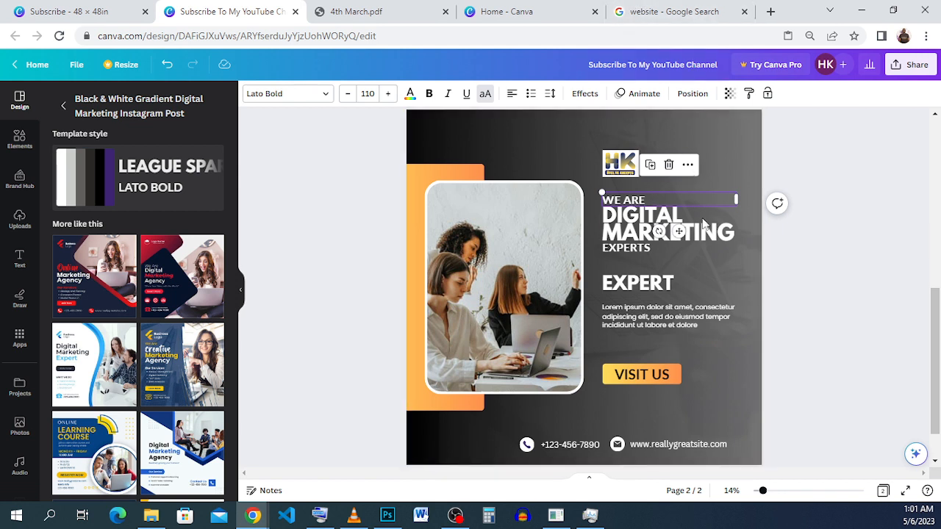
left_click(708, 264)
Step: Copy the WE SPECIALIZE IN text from the Subscribe - 48 × 48in design and return to the flyer design
left_click(81, 11)
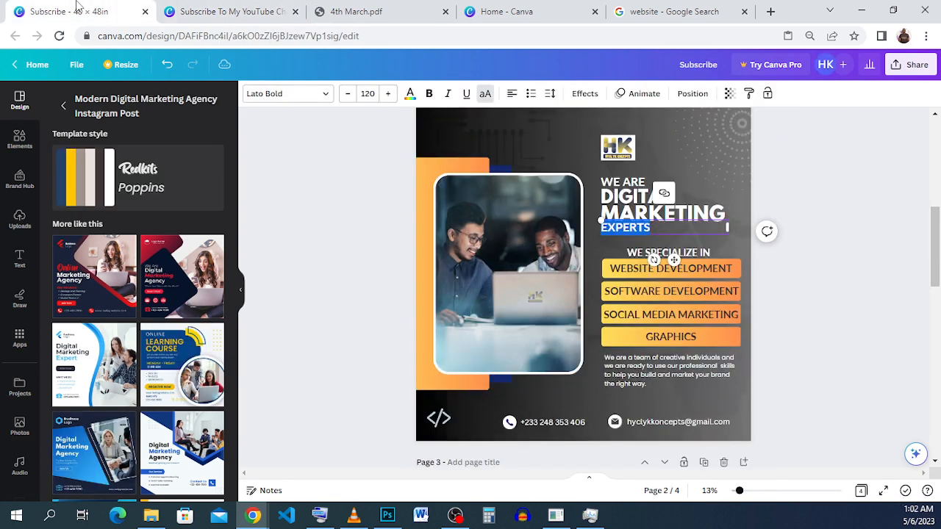
double_click(697, 252)
right_click(696, 247)
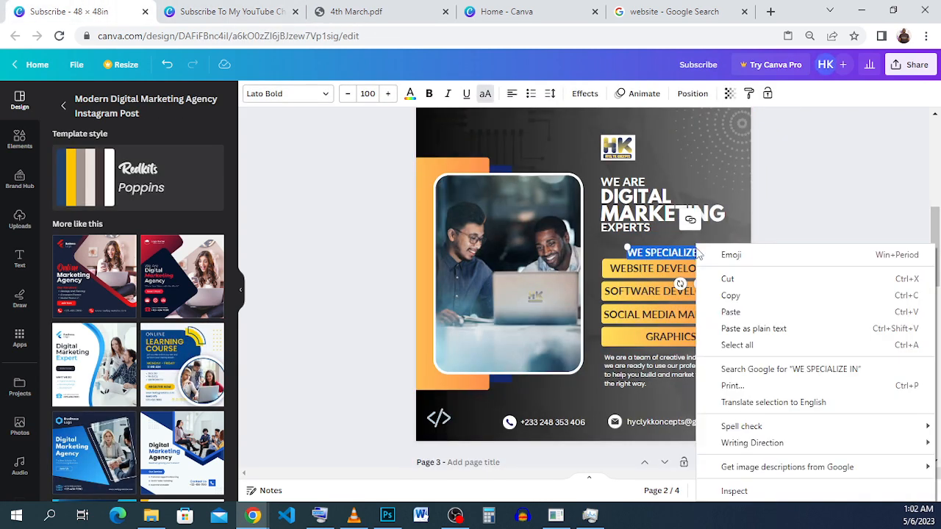
left_click(818, 294)
key("ctrl+Tab")
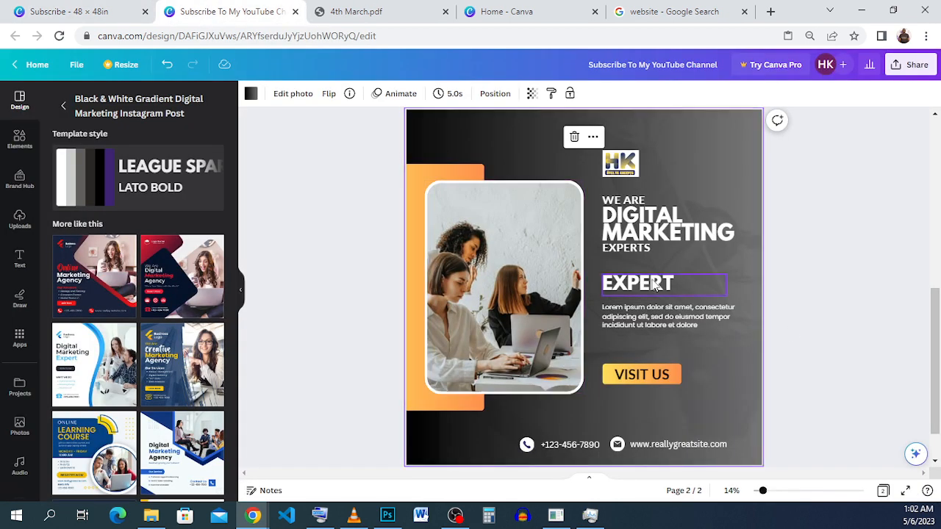
Step: Move the large EXPERT heading up beneath the EXPERTS line and set its font size to 104
left_click(653, 285)
left_click_drag(624, 276, 624, 269)
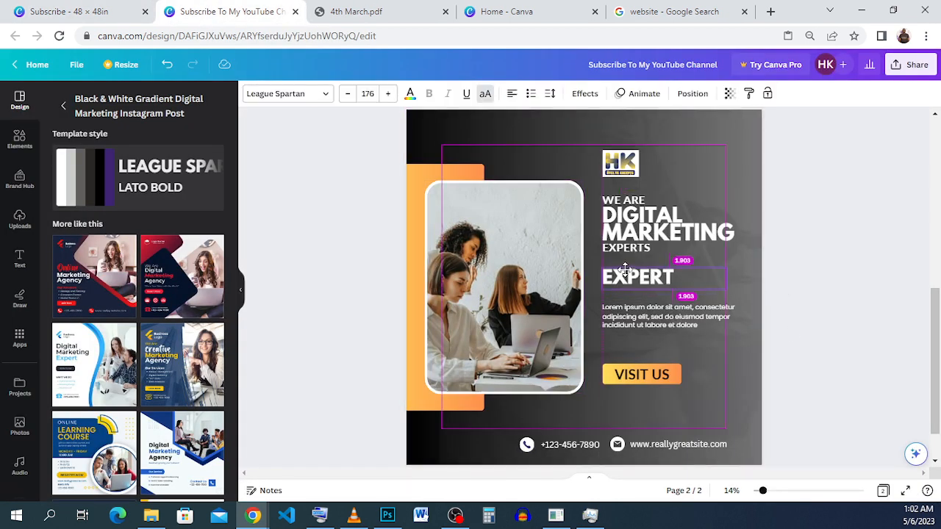
mouse_move(676, 281)
left_mouse_down()
mouse_move(659, 275)
mouse_move(688, 278)
mouse_move(676, 270)
left_mouse_up()
double_click(665, 273)
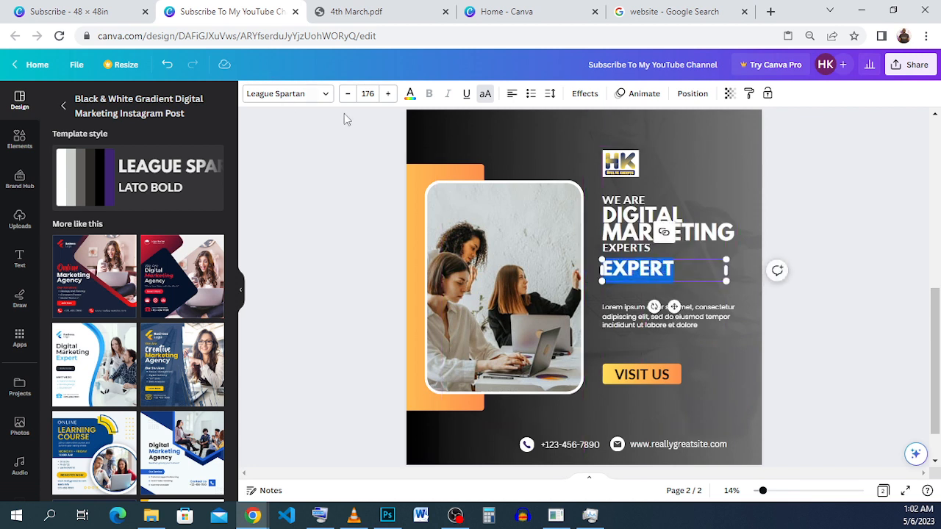
left_click(368, 93)
scroll(378, 294, "down", 5)
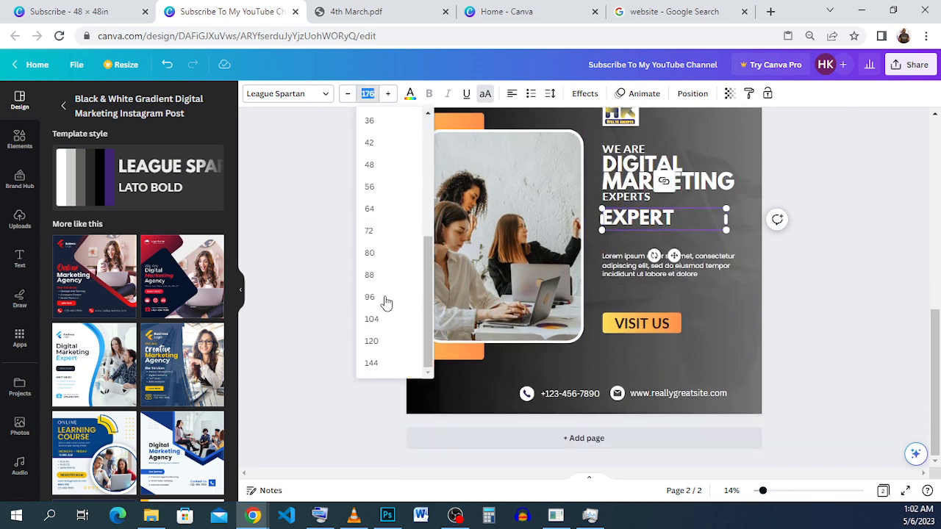
left_click(385, 319)
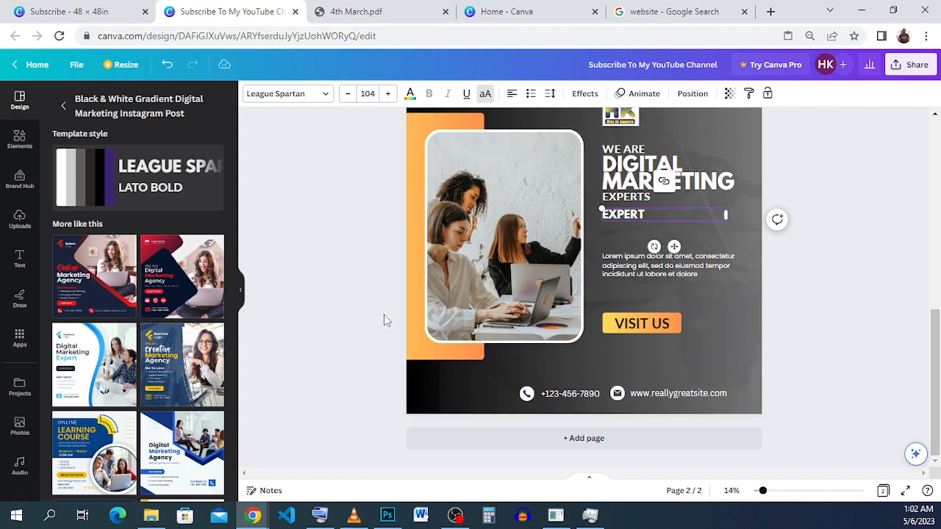
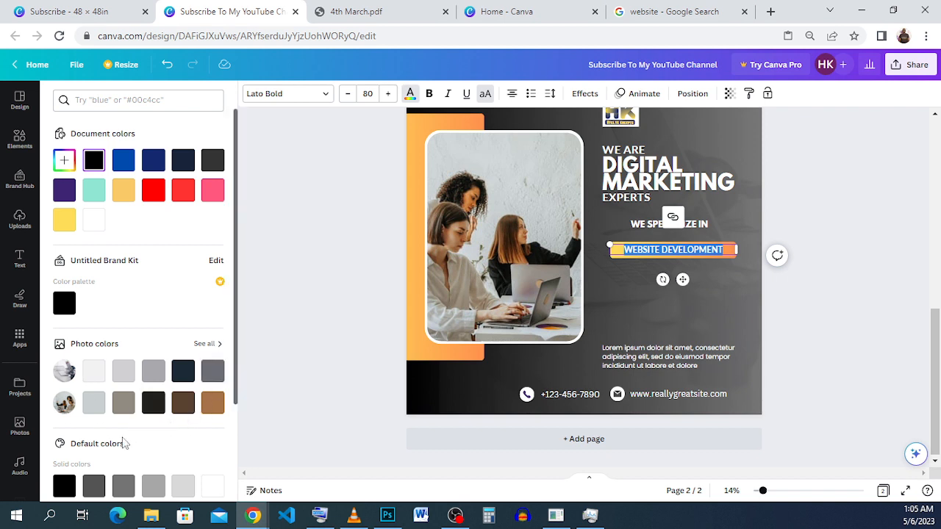
scroll(124, 434, "down", 2)
scroll(125, 430, "up", 2)
left_click(208, 344)
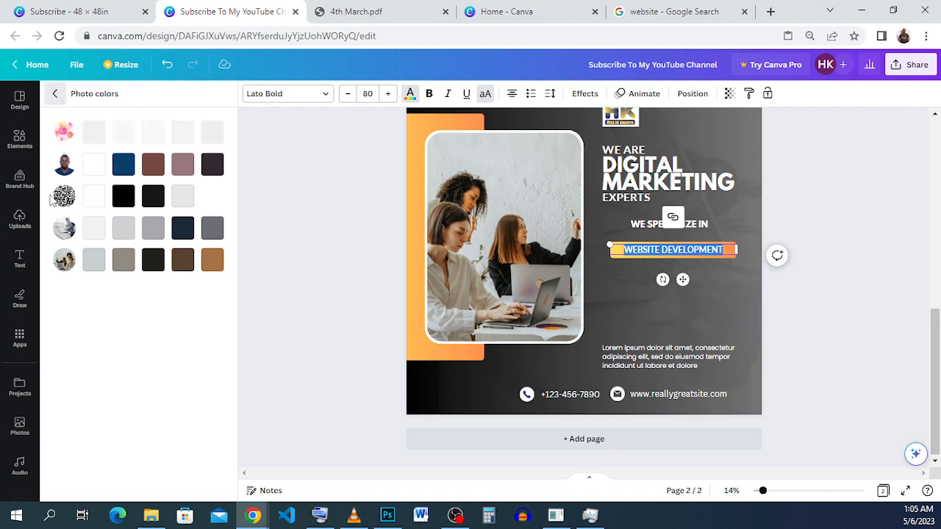
left_click(54, 94)
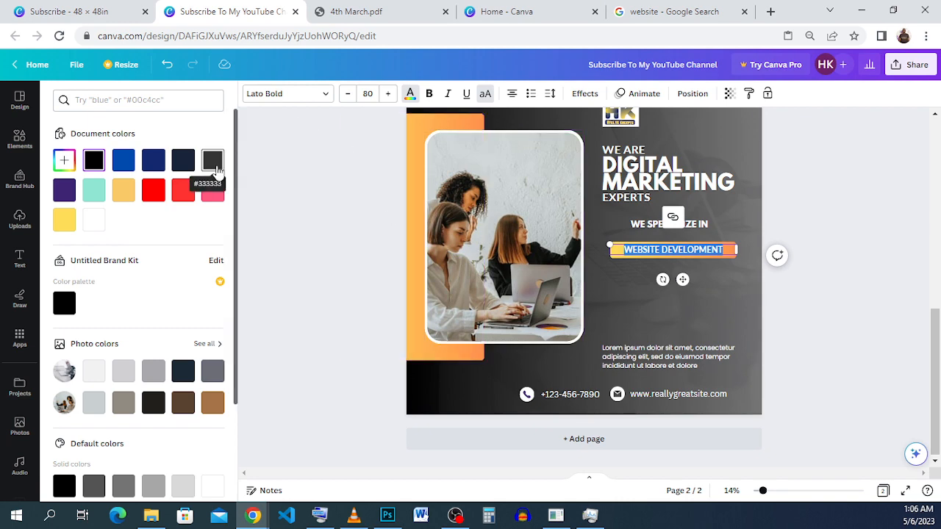
left_click(703, 287)
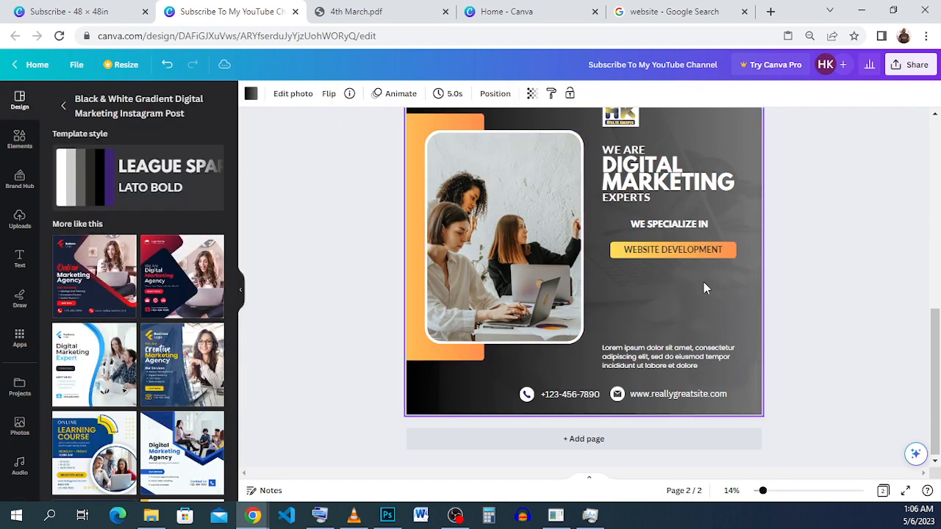
Step: Compare the WEBSITE DEVELOPMENT button with its counterpart in the Subscribe - 48 × 48in reference design
left_click(677, 250)
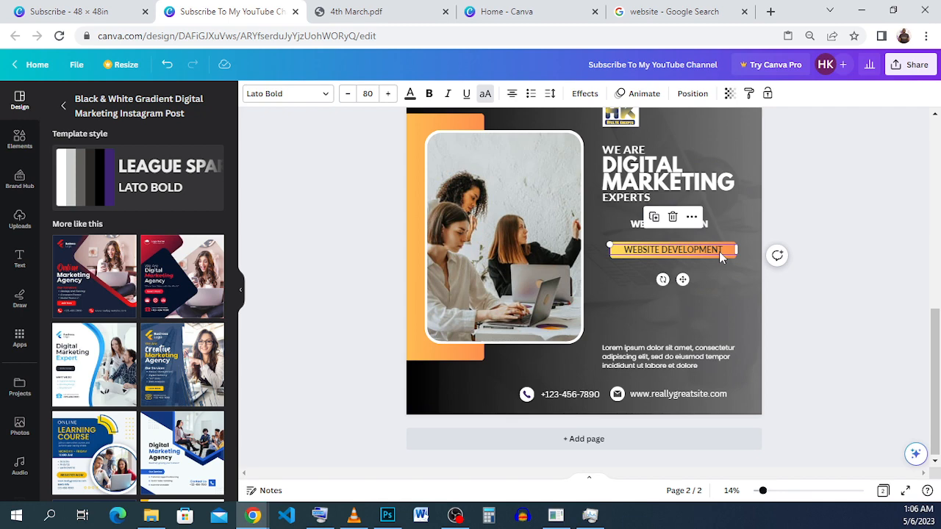
left_click(27, 18)
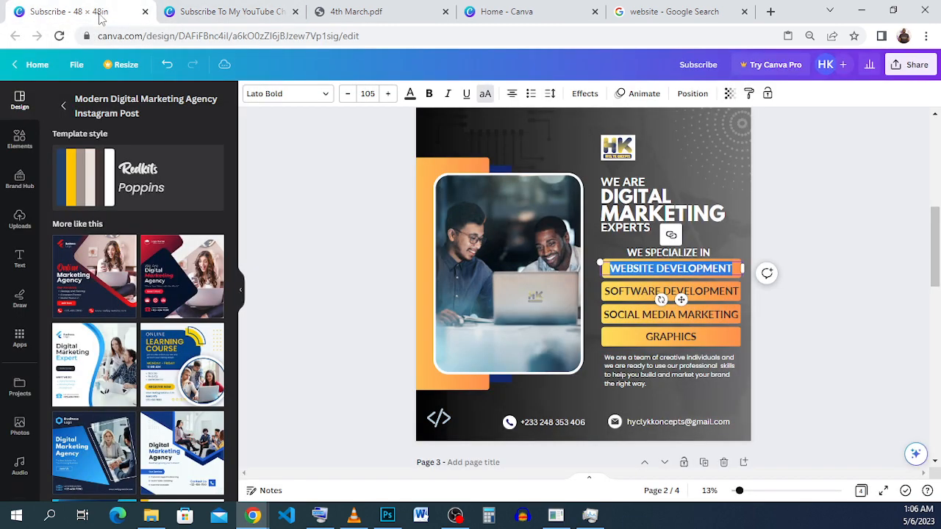
left_click(193, 13)
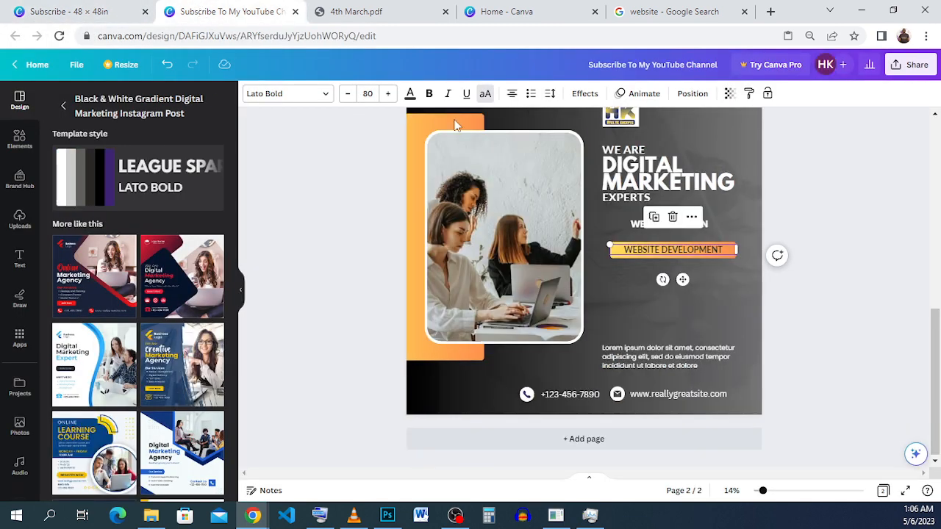
Step: Duplicate the WEBSITE DEVELOPMENT text with its gradient bar and align the copy directly beneath the original, leaving a small gap
left_click(845, 274)
left_click_drag(826, 264, 719, 249)
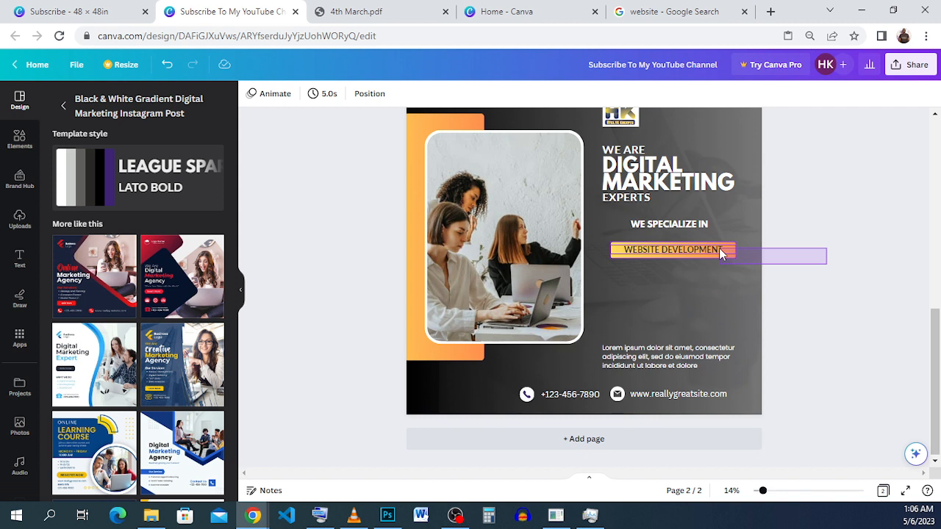
left_click_drag(720, 253, 718, 248)
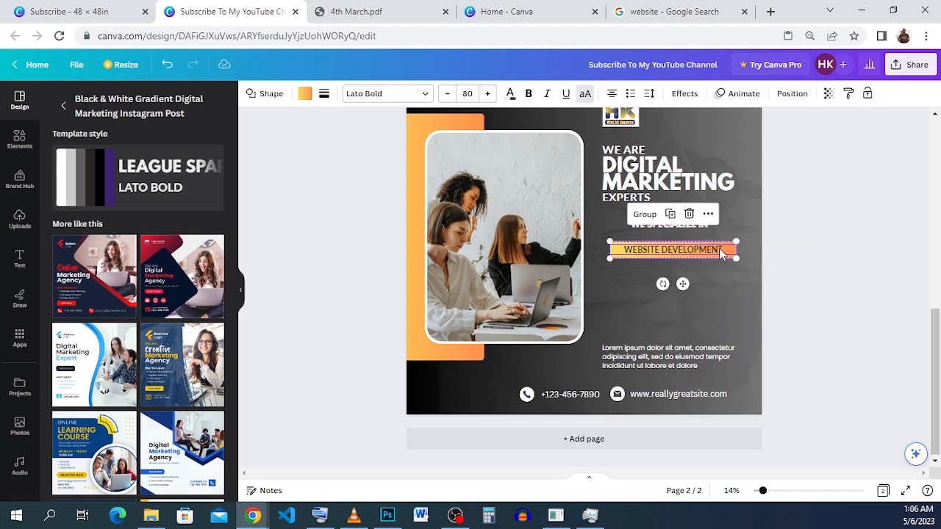
left_click(670, 216)
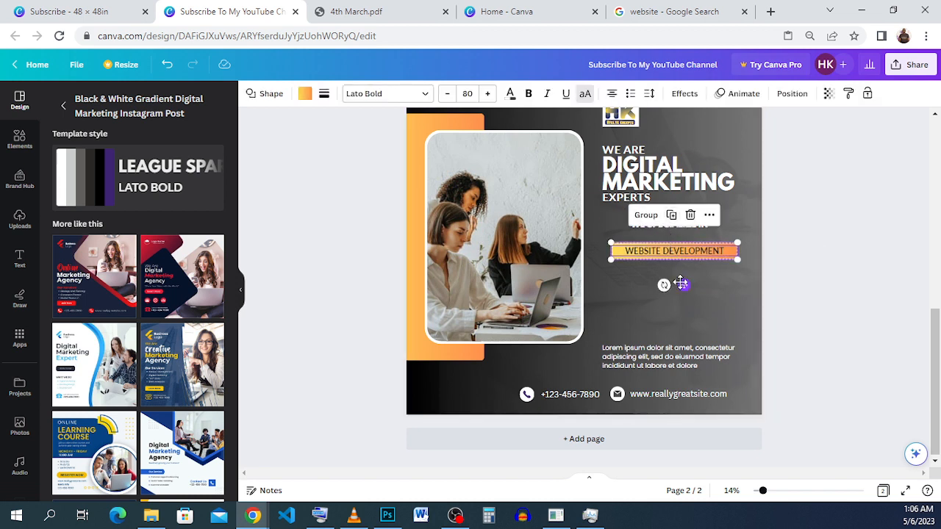
left_click_drag(682, 285, 679, 299)
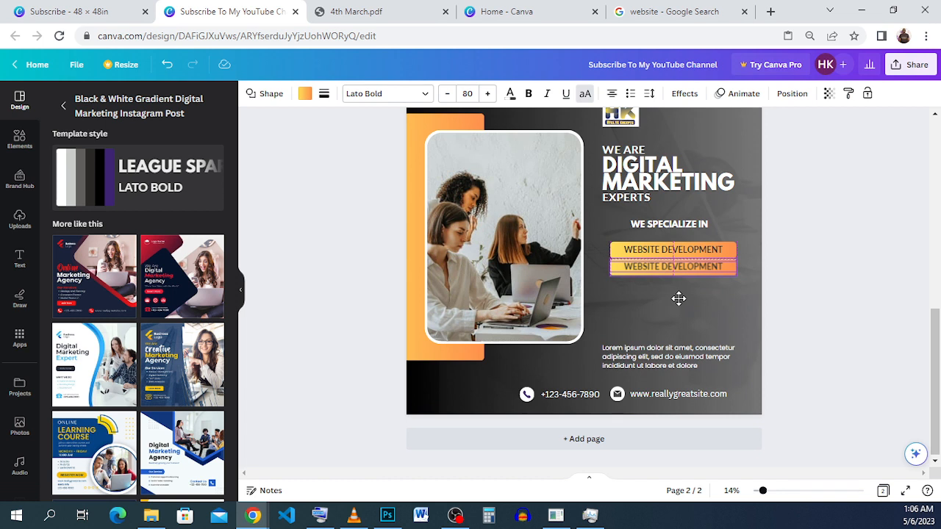
left_click_drag(678, 299, 678, 299)
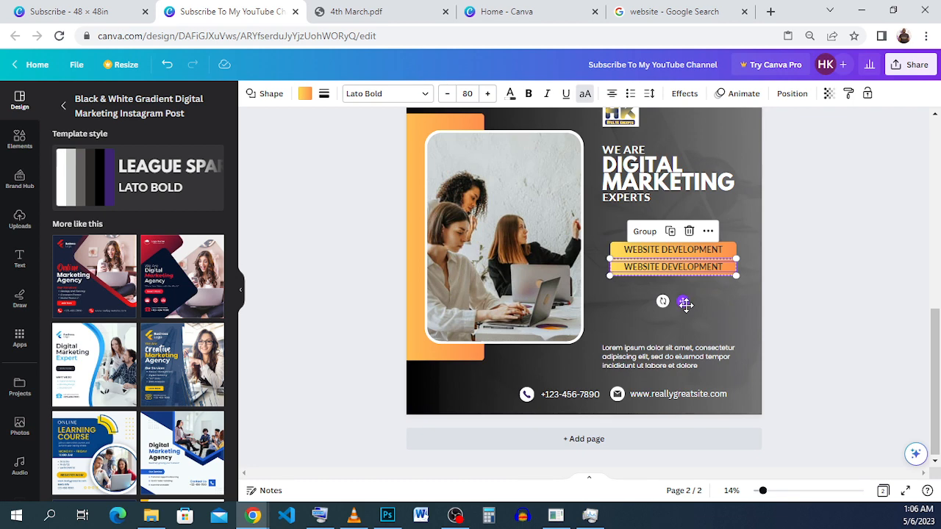
left_click_drag(762, 490, 835, 474)
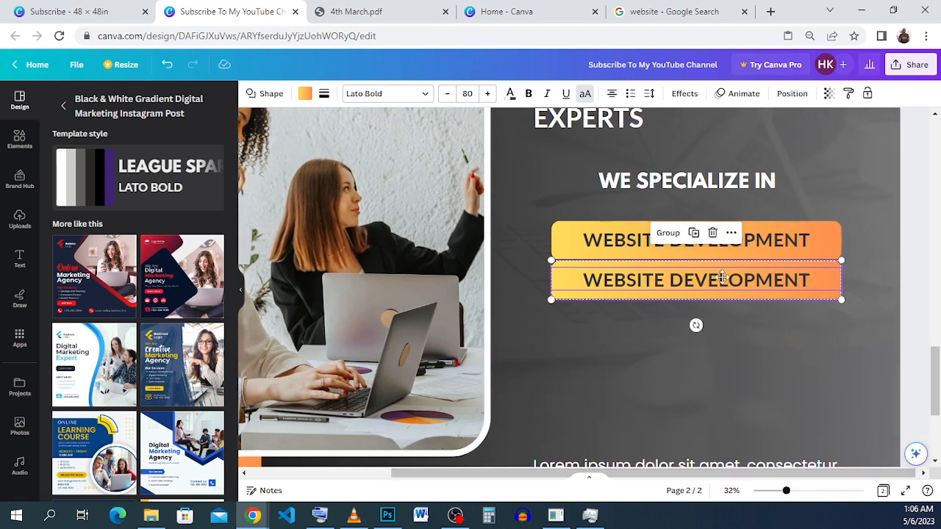
left_click_drag(722, 277, 721, 280)
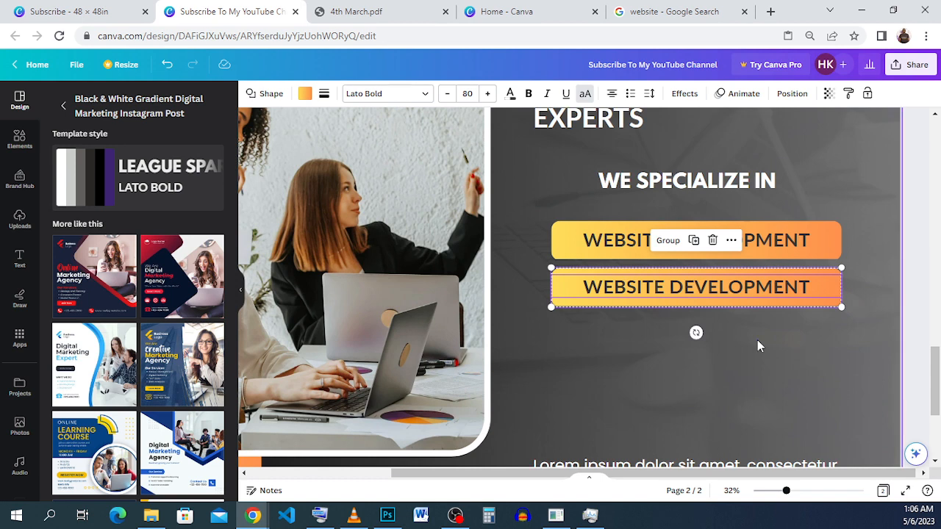
Step: Change the label on the second service button to SOFTWARE DEVELOPMENT
left_click(757, 339)
left_click_drag(792, 498, 775, 498)
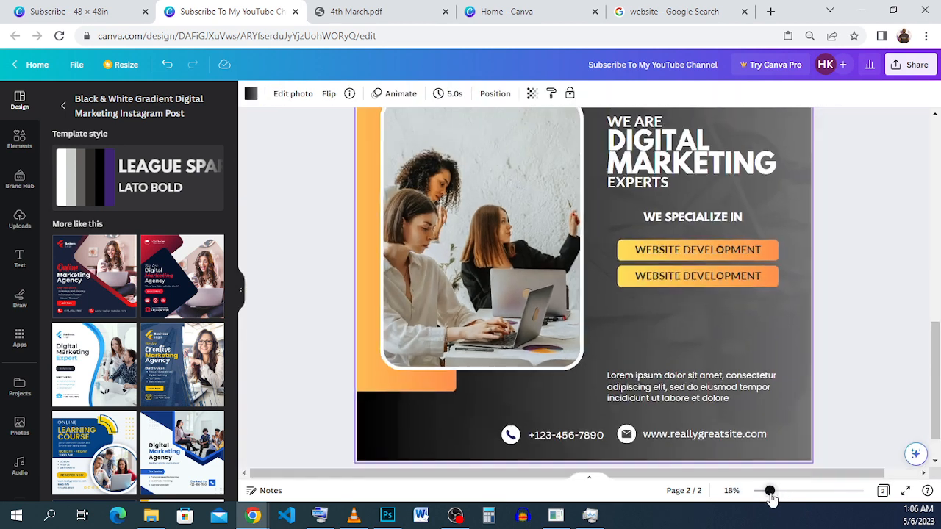
left_click(657, 279)
left_click_drag(678, 276, 636, 276)
type("SO")
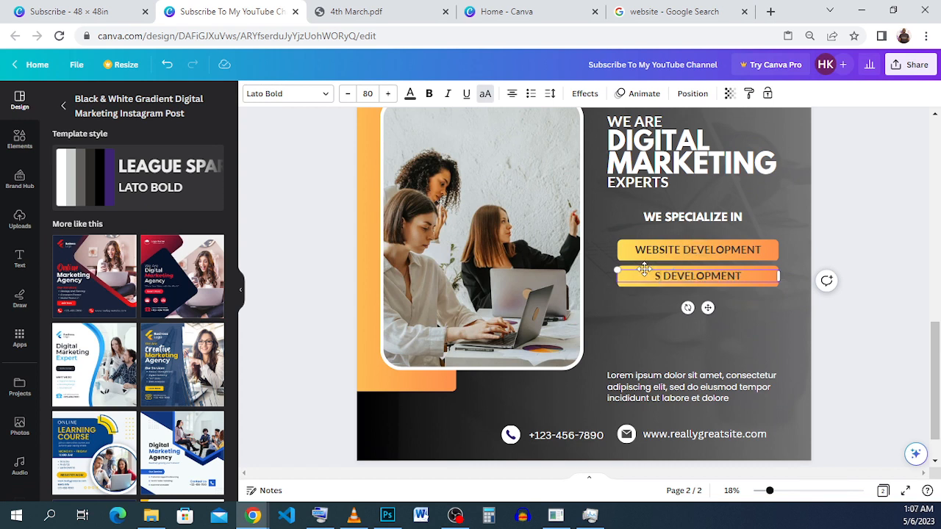
type("FTWAR")
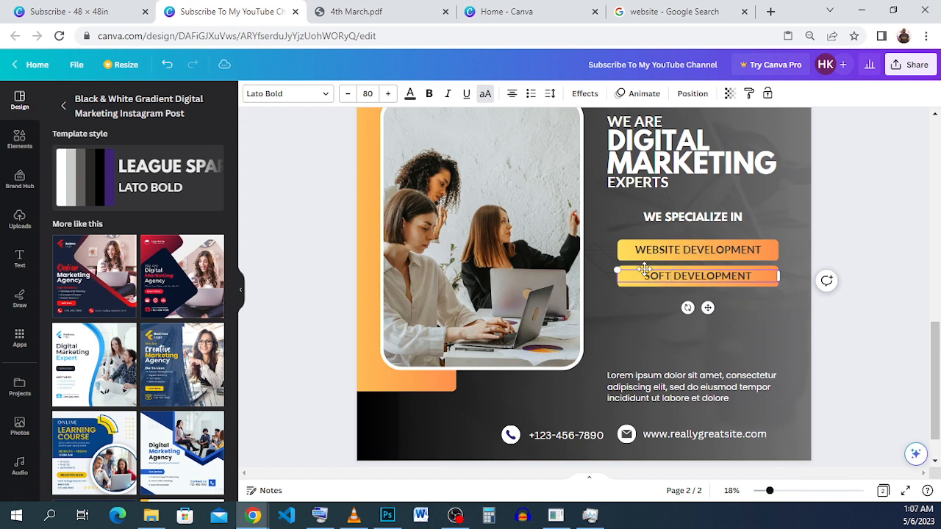
type("E")
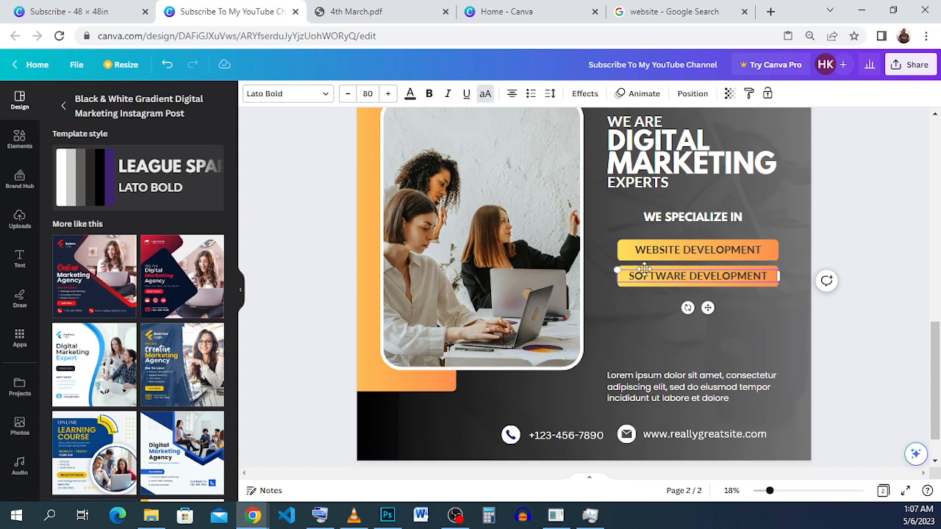
Step: Duplicate the SOFTWARE DEVELOPMENT button and place the copy beneath it, aligned with an equal gap of 0.427
left_click_drag(871, 271, 763, 278)
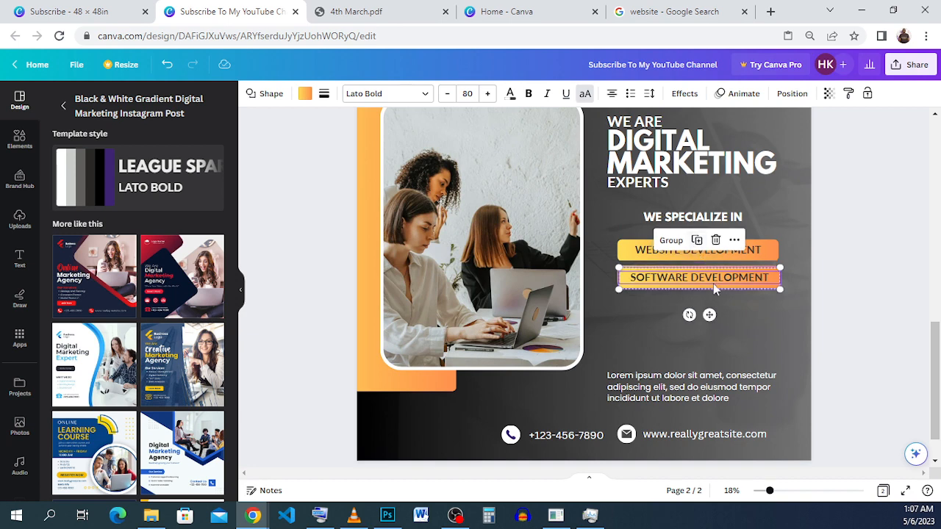
left_click_drag(709, 315, 710, 339)
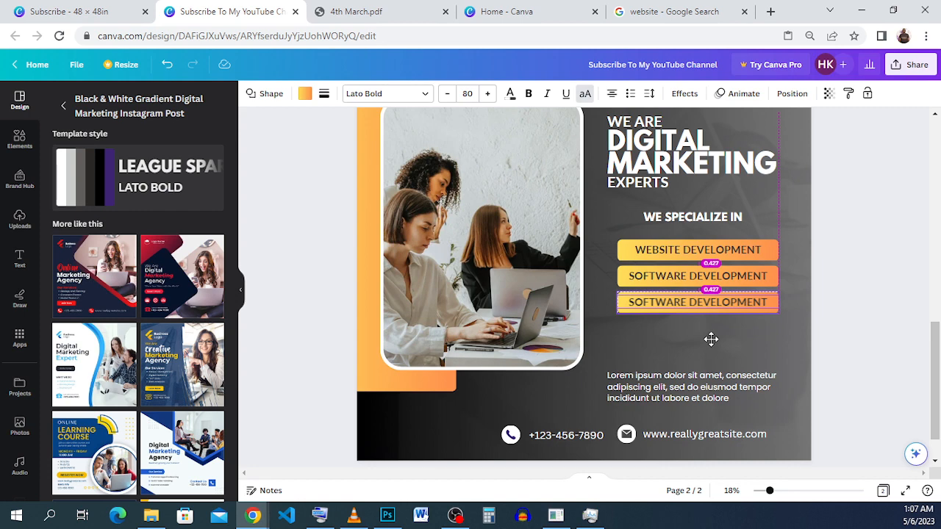
left_click_drag(710, 339, 711, 339)
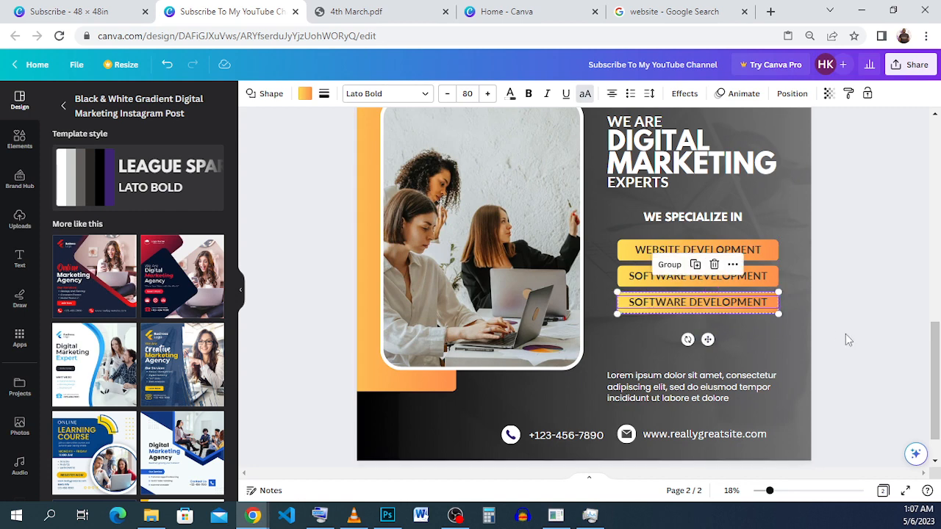
Step: Copy the SOCIAL MEDIA MARKETING text from the Subscribe - 48 × 48in design and return to the flyer design
left_click(96, 13)
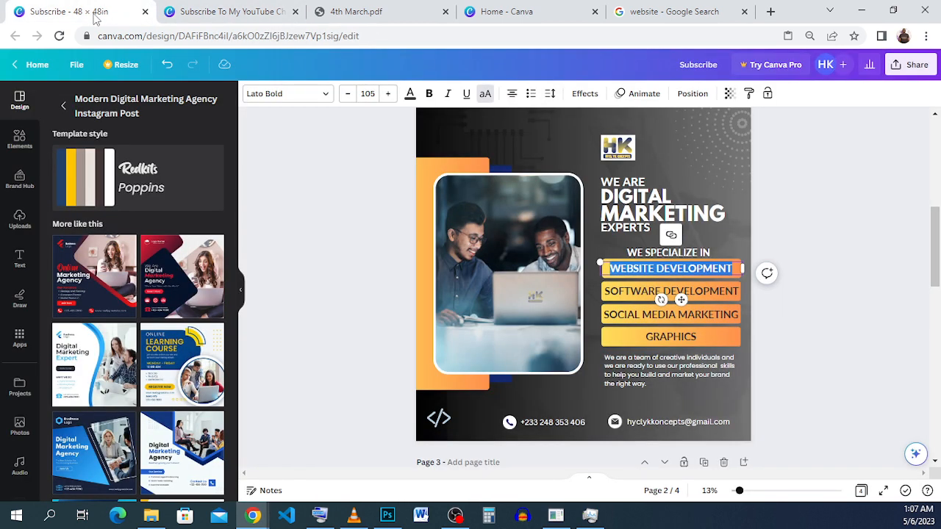
left_click(190, 15)
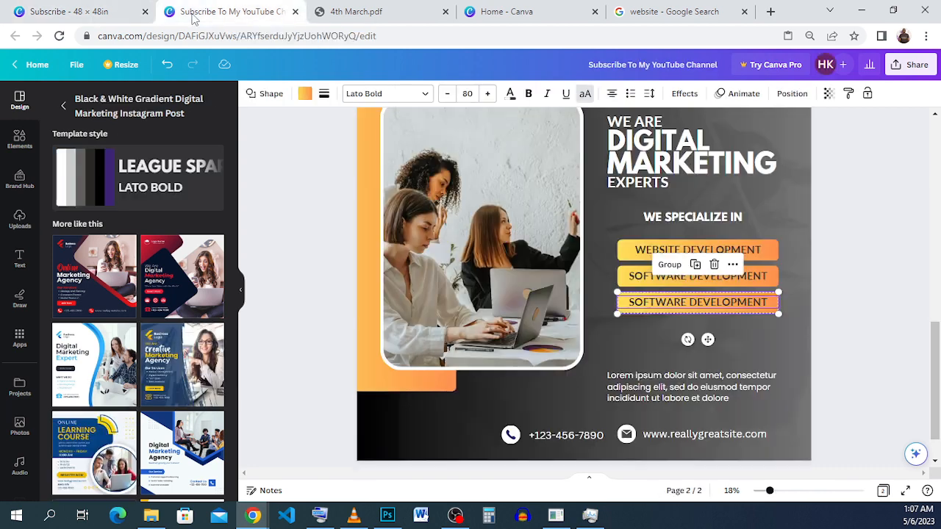
left_click(63, 7)
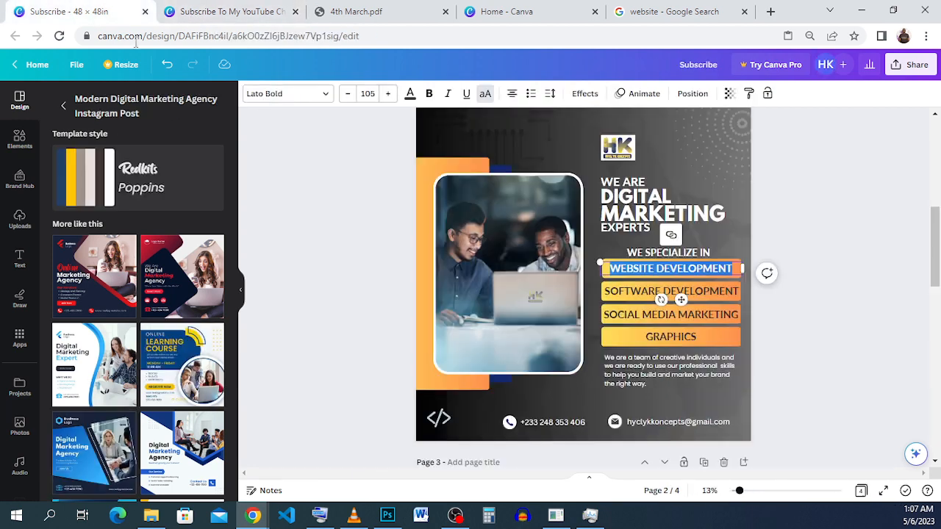
triple_click(735, 317)
right_click(735, 317)
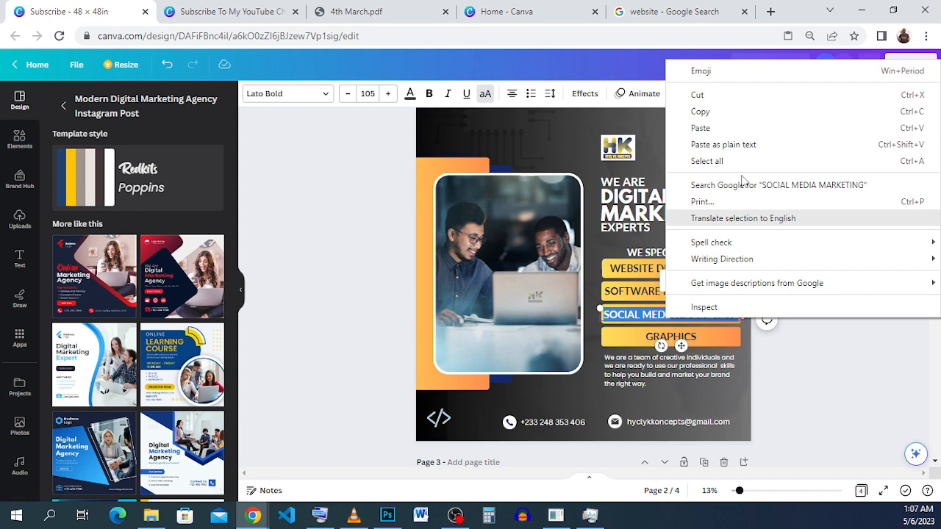
left_click(738, 116)
left_click(228, 12)
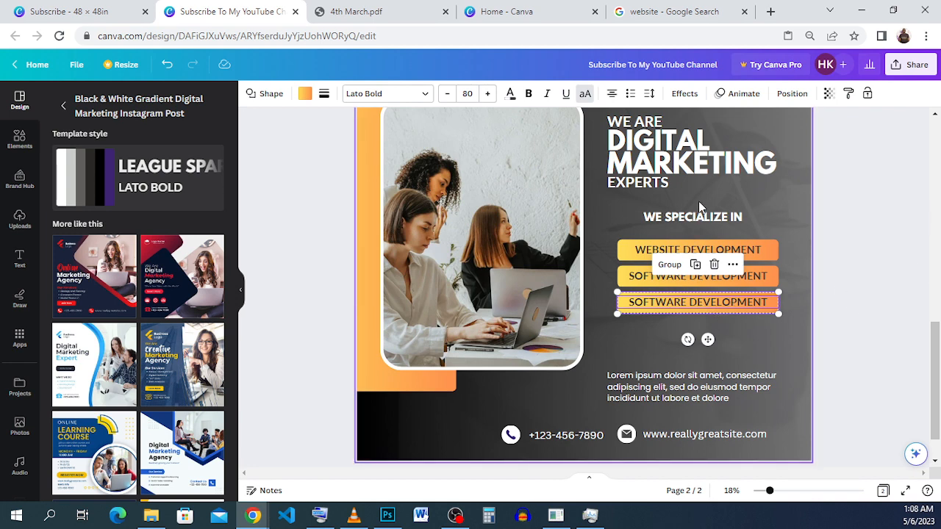
Step: Replace the third service button's label with the copied SOCIAL MEDIA MARKETING text
left_click(872, 195)
left_click(730, 302)
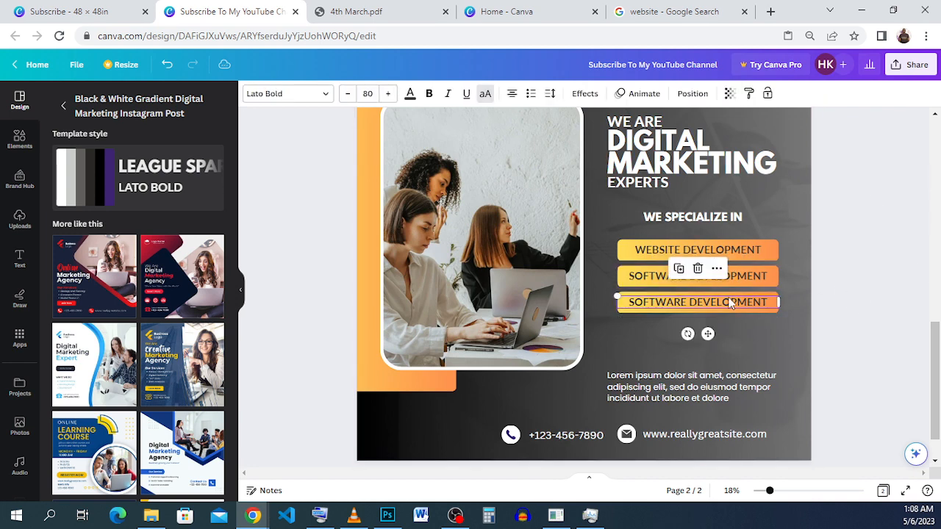
left_click(729, 302)
right_click(729, 302)
left_click(781, 102)
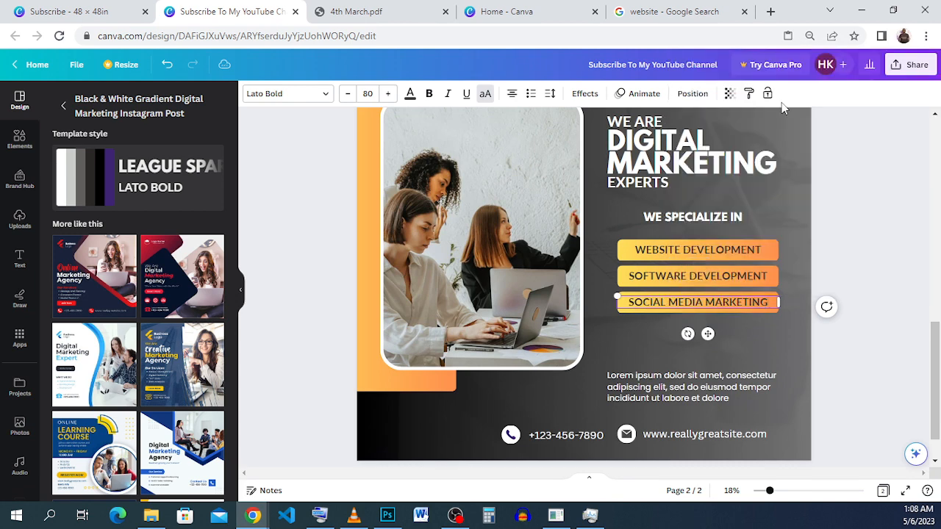
Step: Duplicate the SOCIAL MEDIA MARKETING button and place the copy beneath it, aligned with an equal gap of 0.427
left_click(869, 270)
left_click_drag(848, 336, 724, 302)
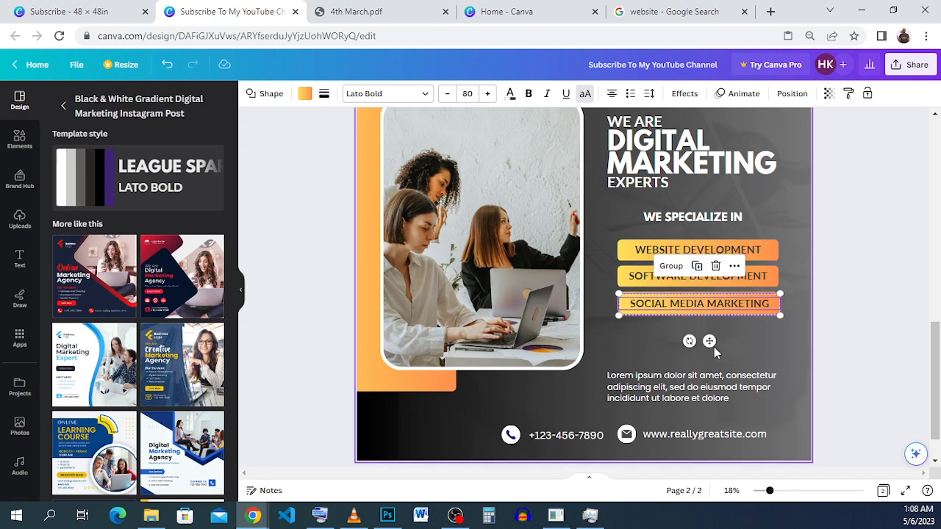
left_click_drag(710, 338, 708, 361)
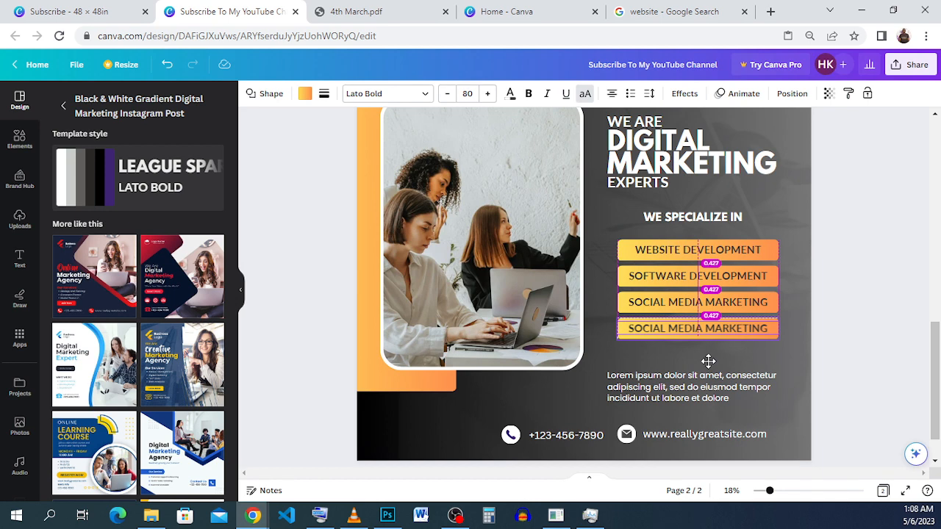
left_click_drag(707, 361, 708, 361)
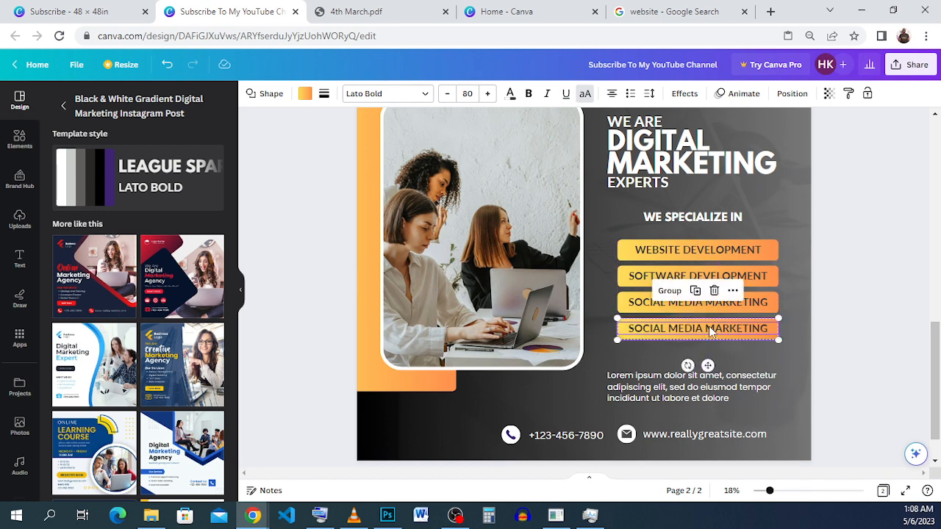
Step: Change the label on the fourth service button to GRAPHICS
left_click(841, 270)
double_click(704, 330)
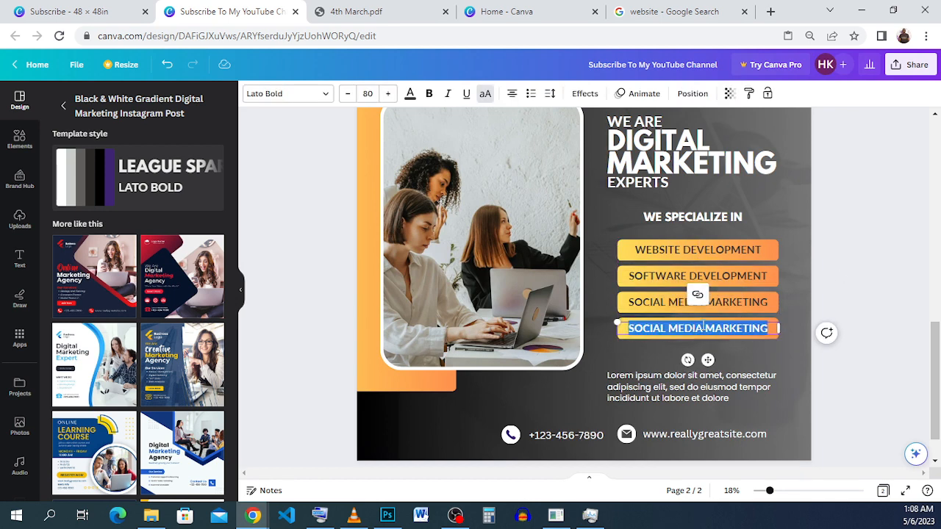
type("GRA")
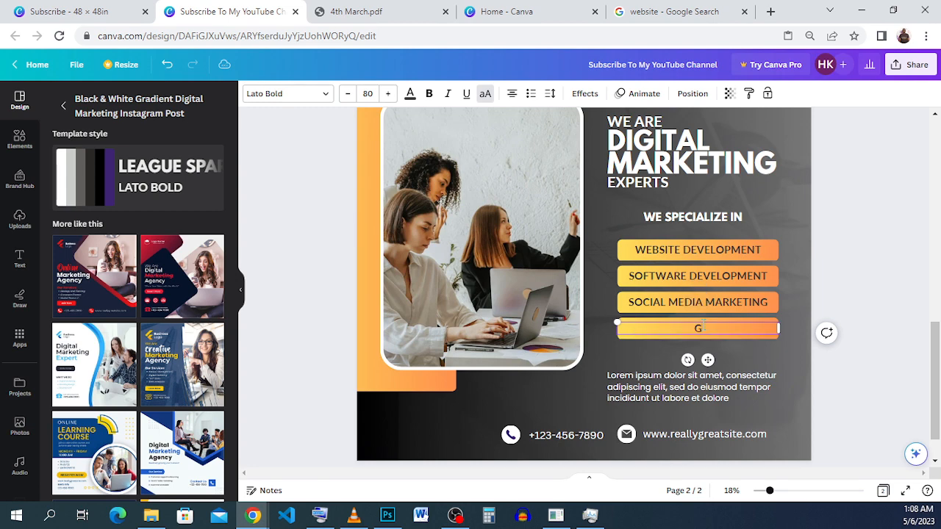
type("PHICS")
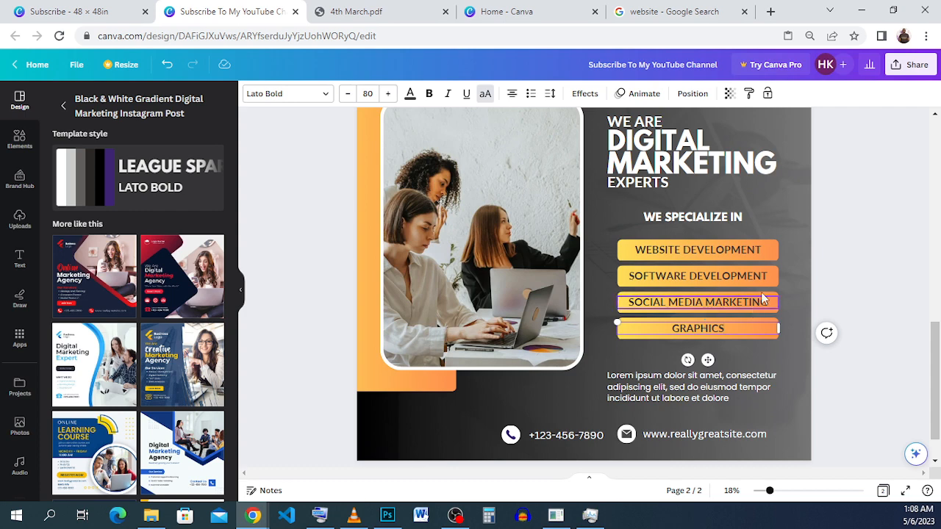
left_click(819, 239)
Step: Move the Lorem ipsum paragraph up beneath the GRAPHICS button and narrow its text box to the buttons' width, about 17
scroll(865, 265, "up", 2)
scroll(866, 265, "down", 2)
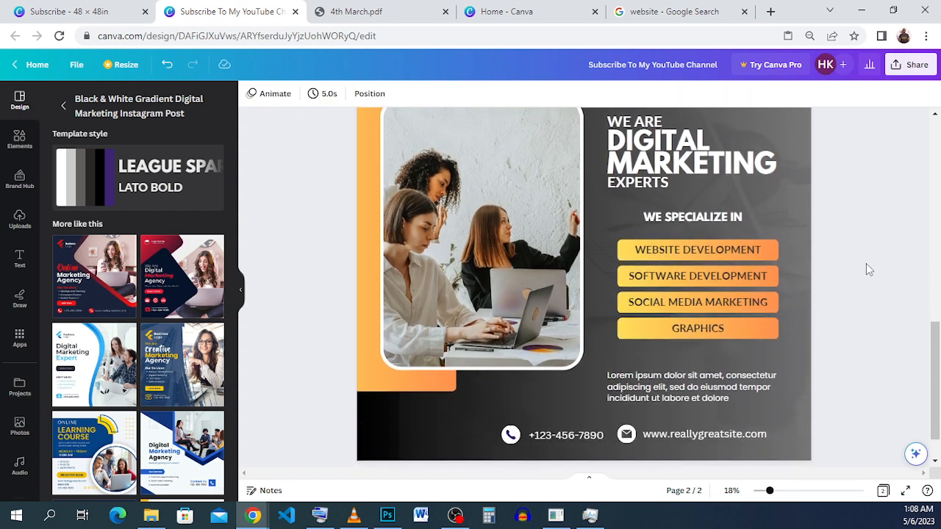
scroll(865, 265, "up", 2)
scroll(865, 269, "down", 2)
left_click(683, 392)
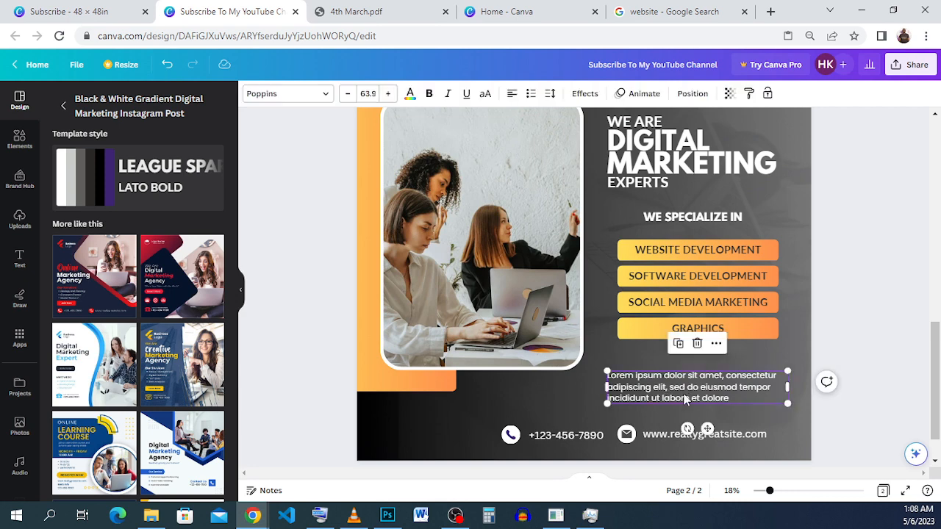
left_click_drag(676, 399, 688, 369)
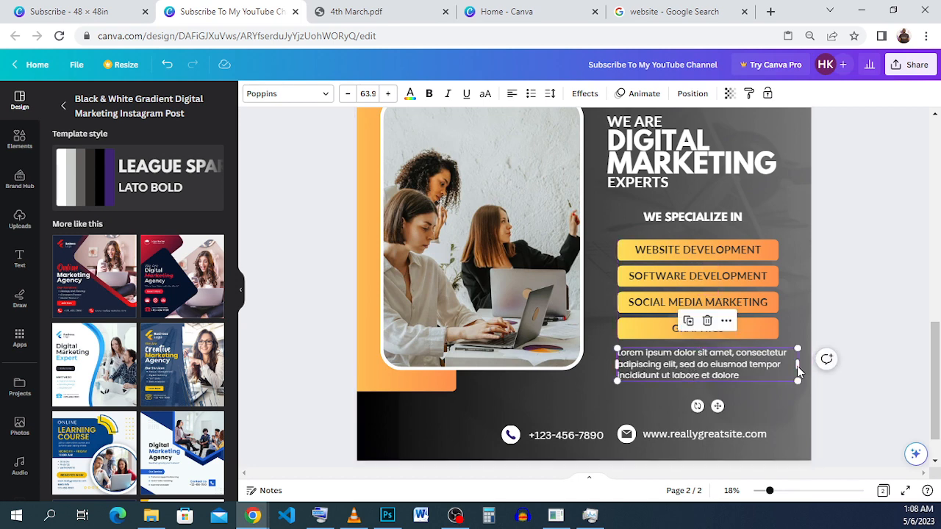
left_click_drag(797, 364, 779, 364)
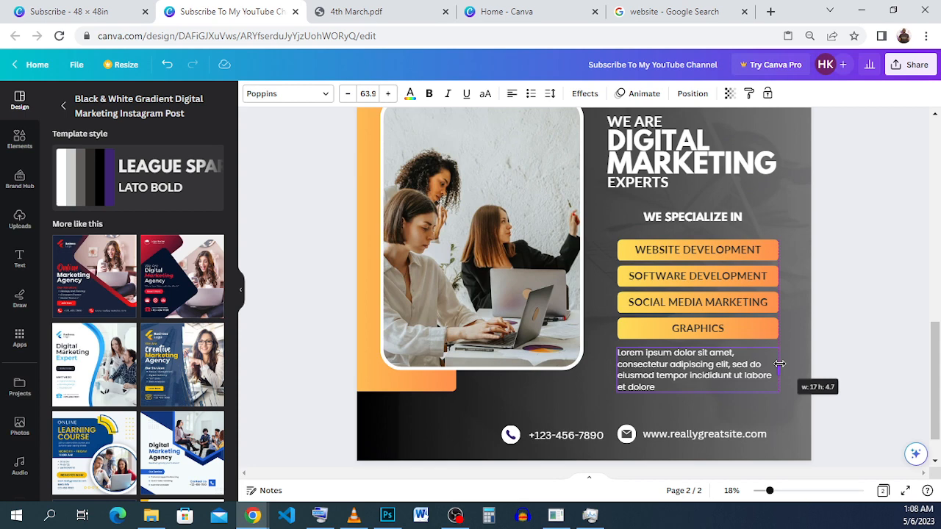
left_click_drag(779, 364, 779, 363)
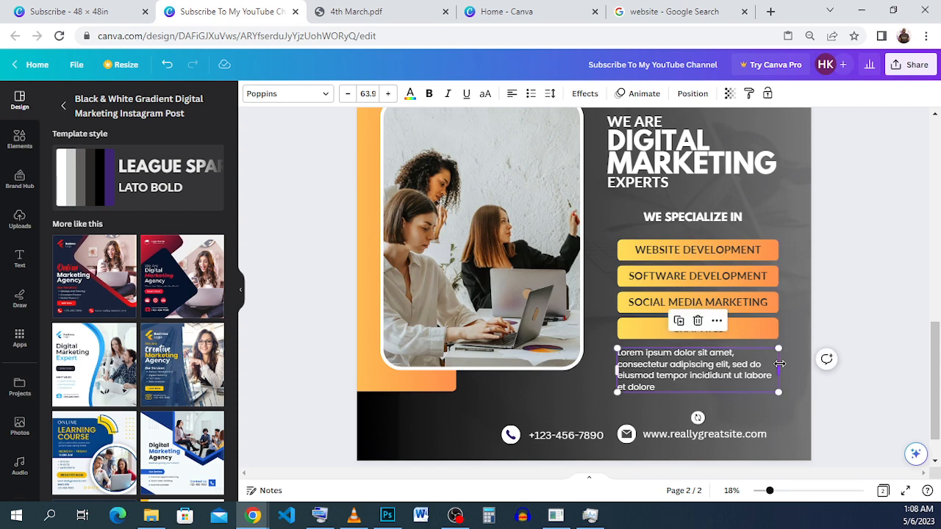
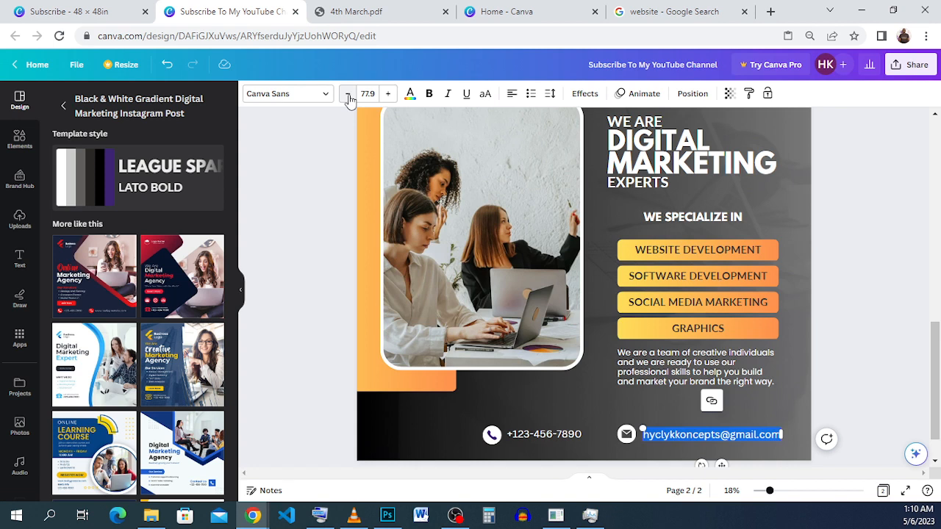
Step: Undo the e-mail text's font size reduction and widen its text box so the address fits on one line
left_click(891, 392)
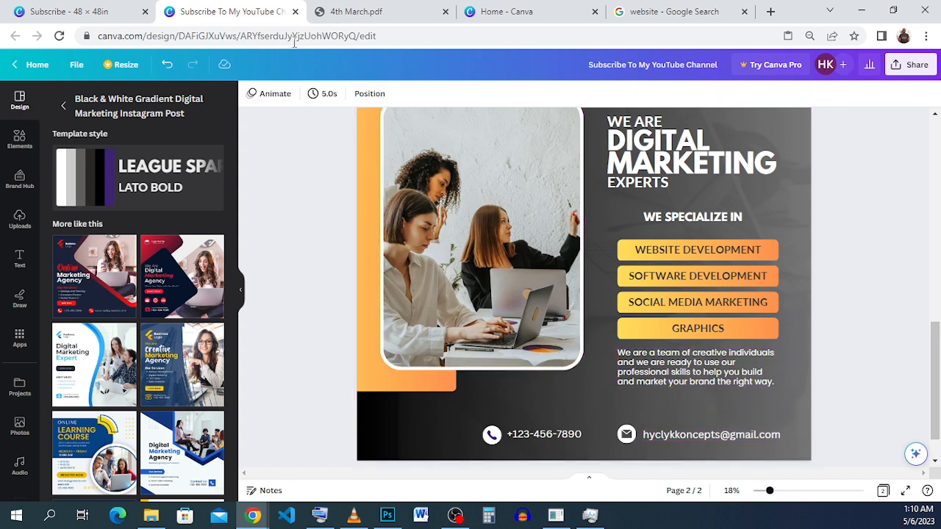
left_click(168, 66)
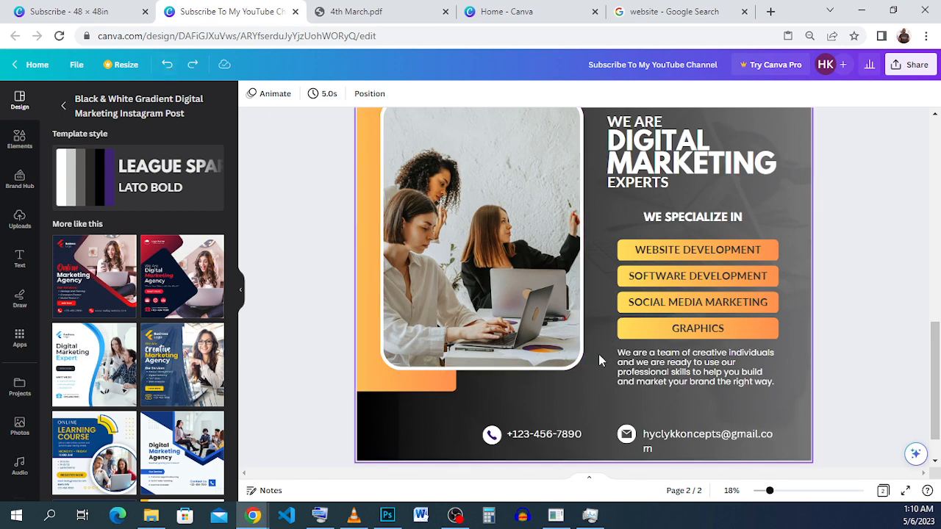
left_click(701, 434)
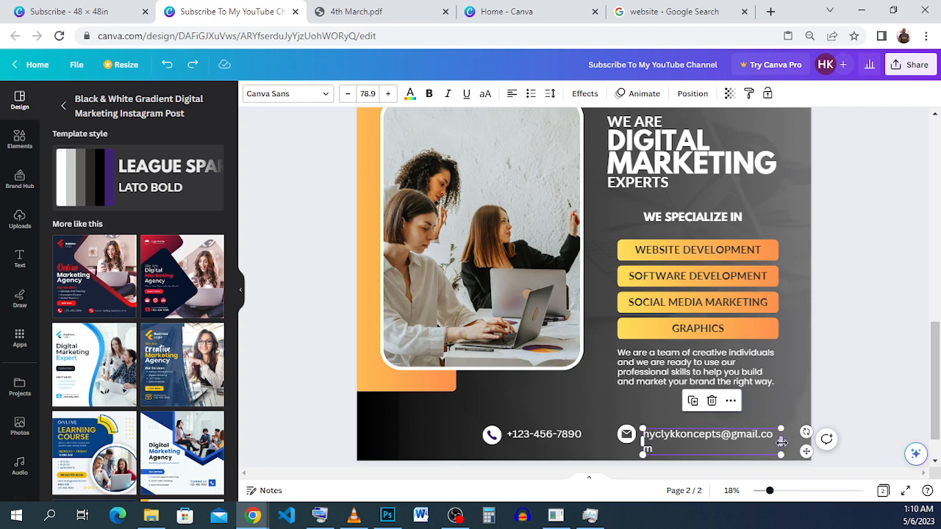
left_click_drag(783, 443, 792, 441)
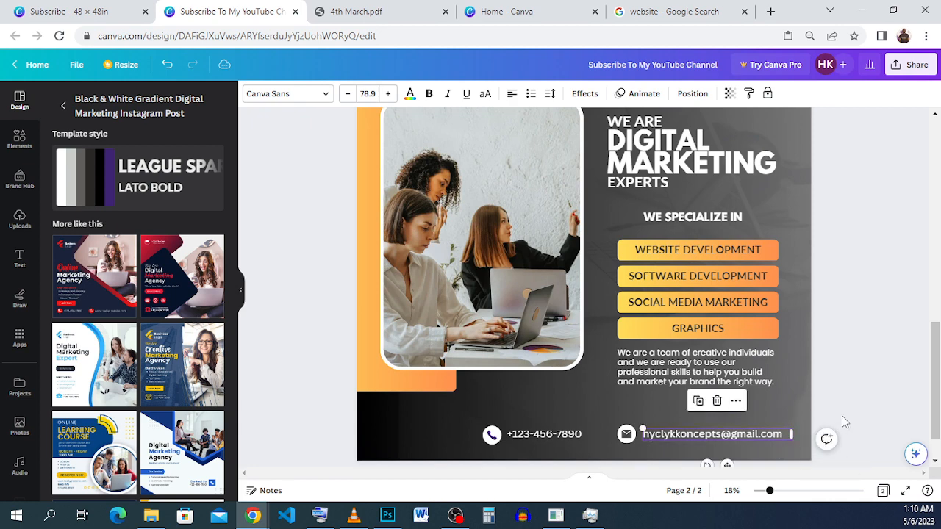
left_click(842, 415)
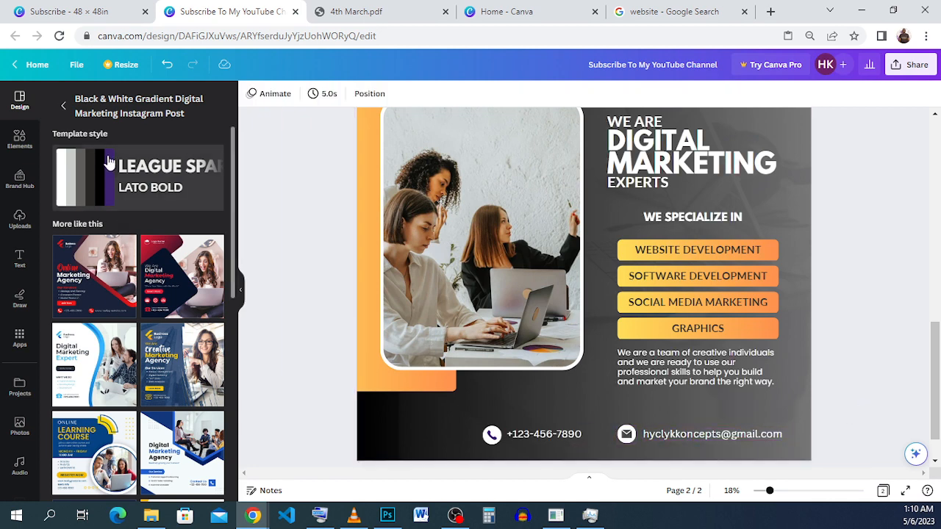
Step: Copy the phone number from the footer of the Subscribe reference design
left_click(121, 9)
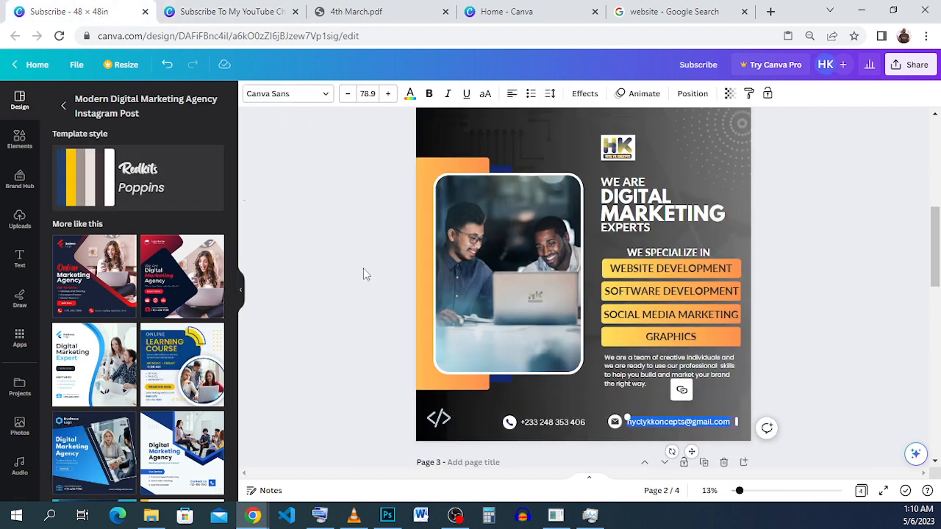
double_click(551, 424)
right_click(551, 426)
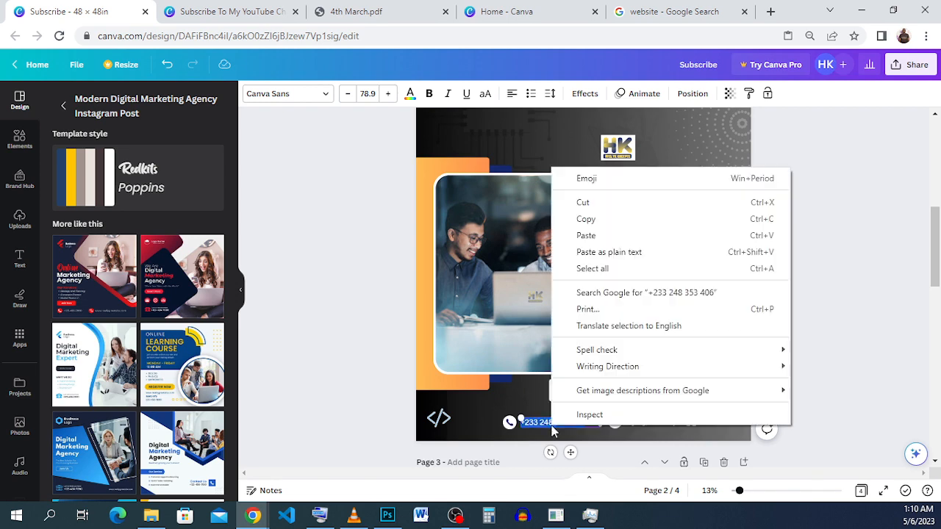
left_click(617, 232)
Step: Replace the template's placeholder phone number with the copied number and widen its text box to about 10.6 to fit one line
left_click(259, 10)
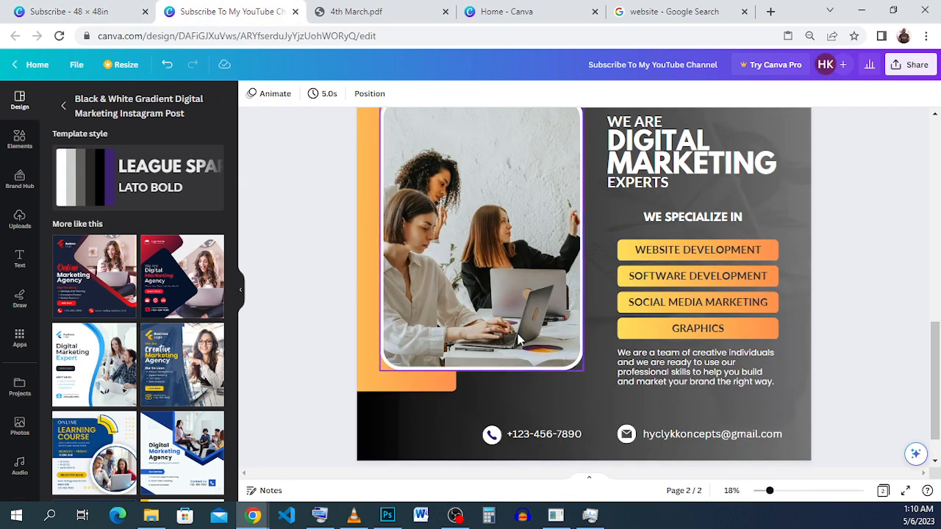
double_click(542, 434)
right_click(547, 435)
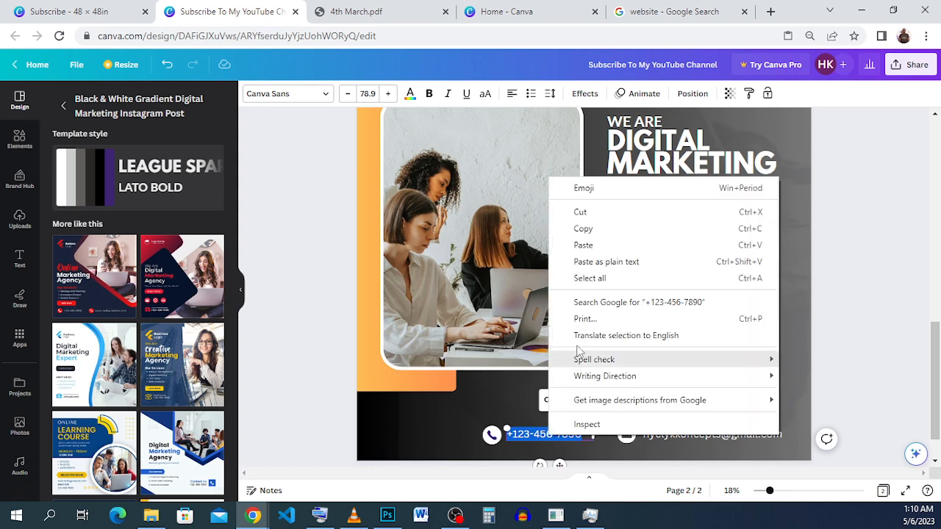
left_click(606, 261)
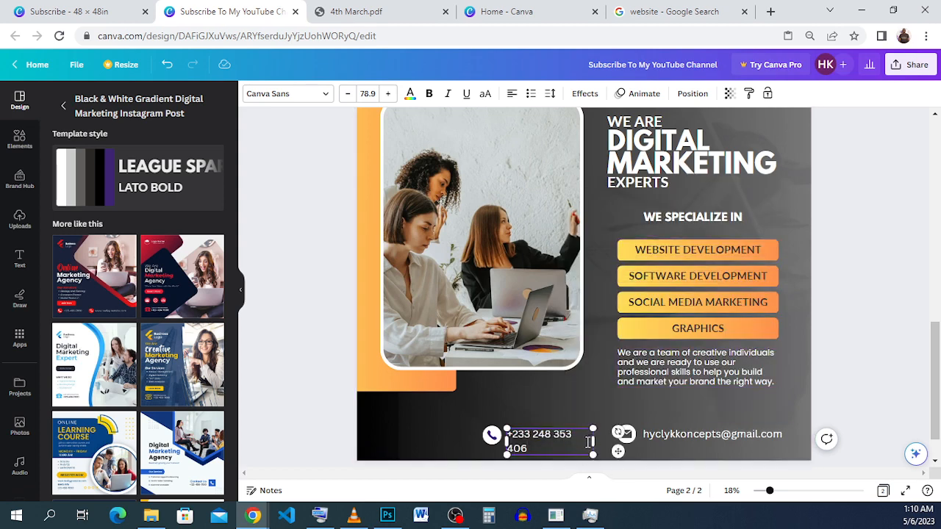
left_click_drag(599, 439, 609, 440)
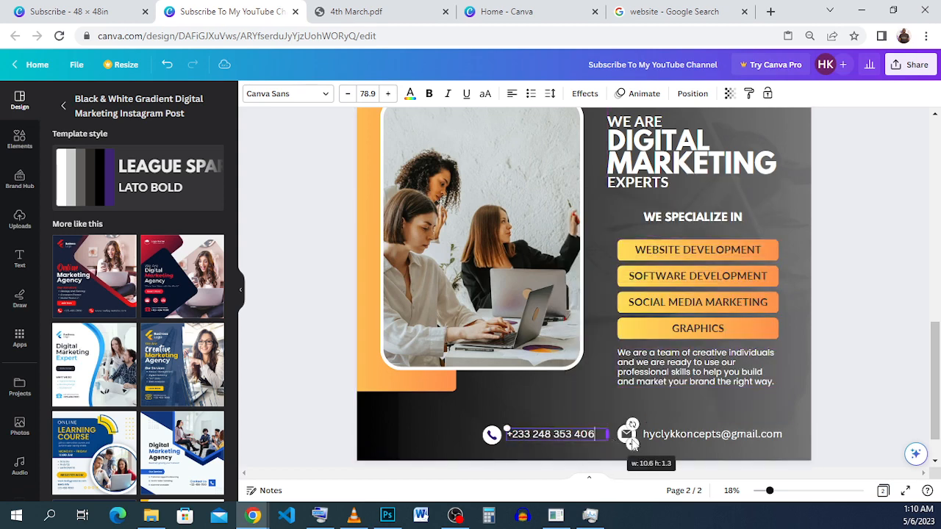
left_click(865, 376)
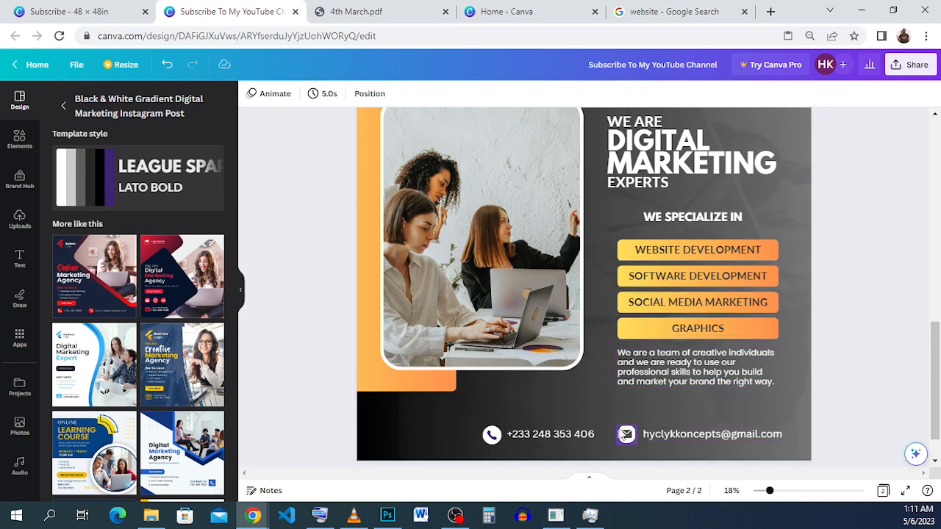
Step: Reduce the font size of the footer's e-mail address to 73.9
left_click(773, 436)
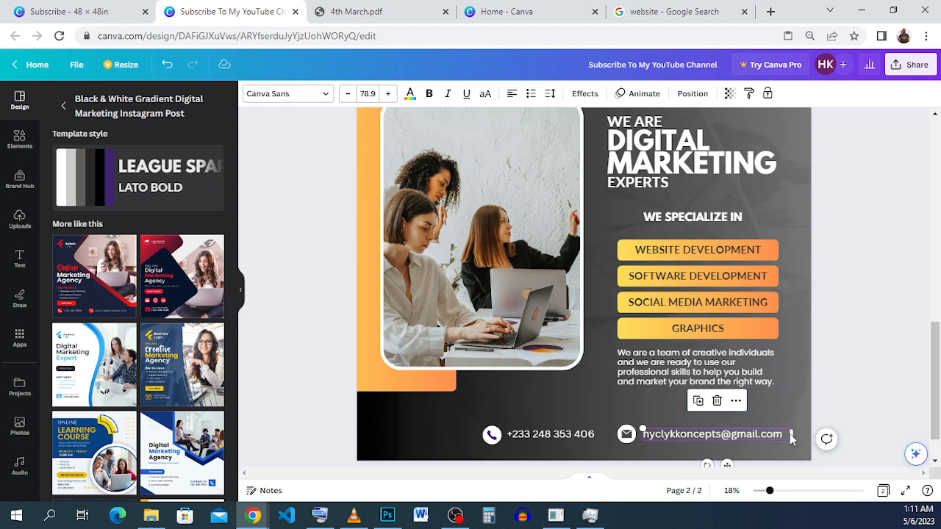
left_click(346, 99)
left_click(346, 100)
left_click(346, 99)
left_click(346, 100)
left_click(346, 99)
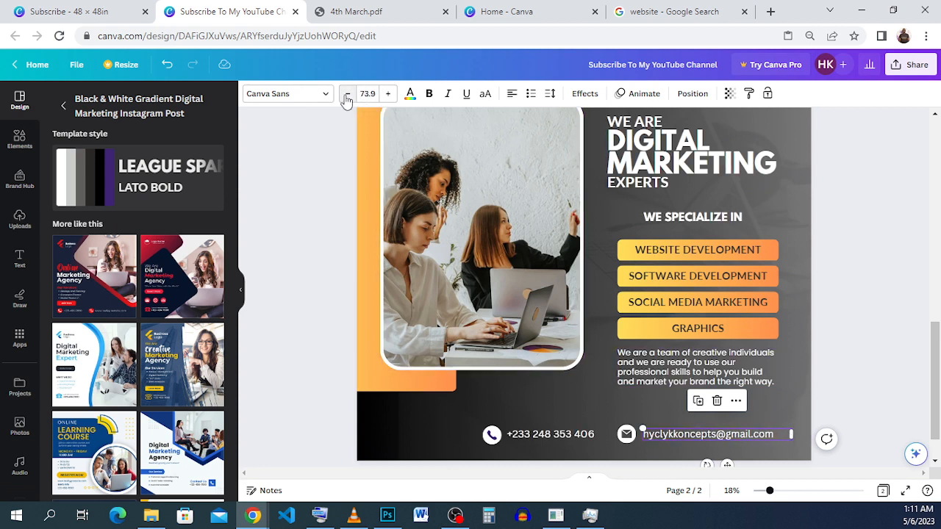
left_click(346, 99)
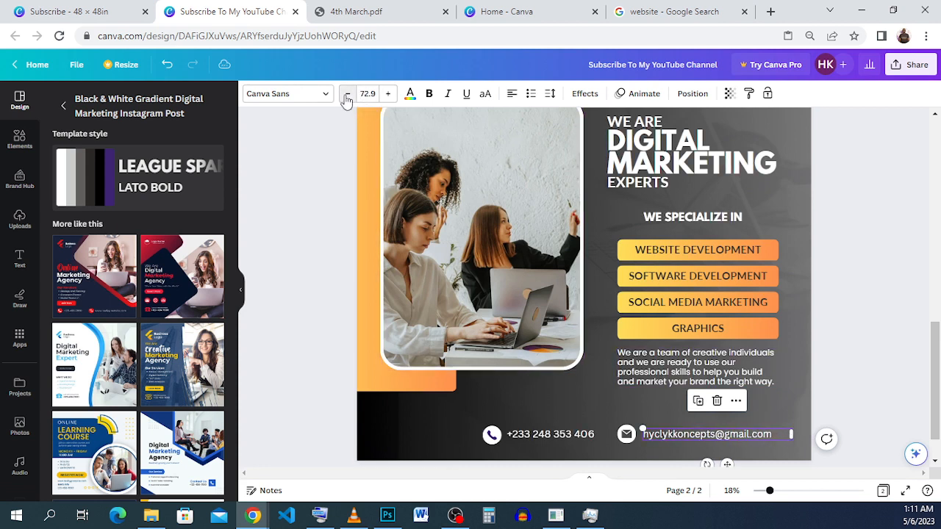
left_click(387, 93)
left_click(544, 439)
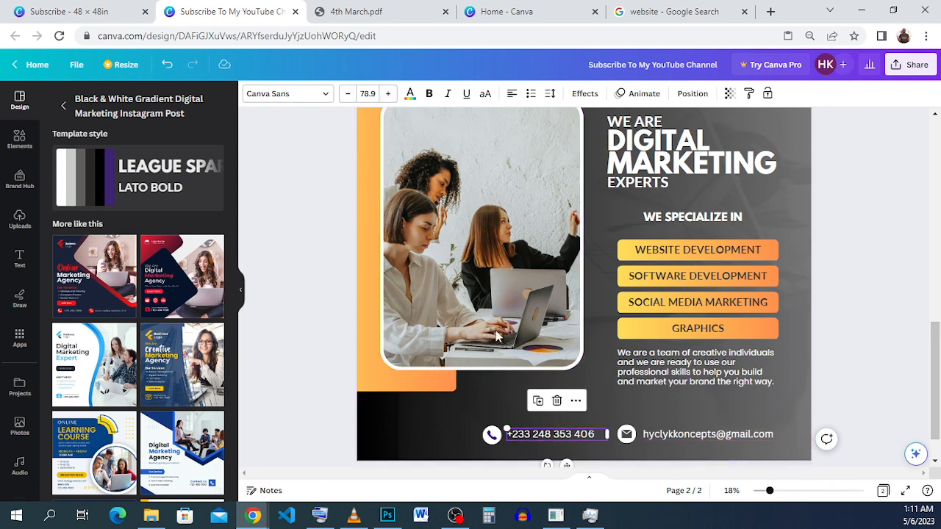
left_click(844, 327)
Step: Check the reference design, then duplicate the orange gradient panel behind the photo and offset the copy toward the photo's centre and slightly down
scroll(845, 327, "up", 1)
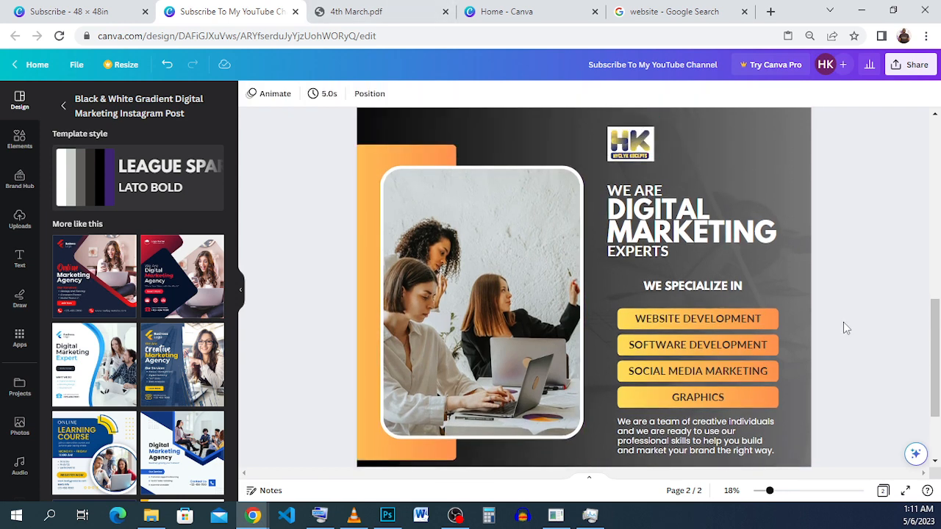
scroll(843, 327, "down", 2)
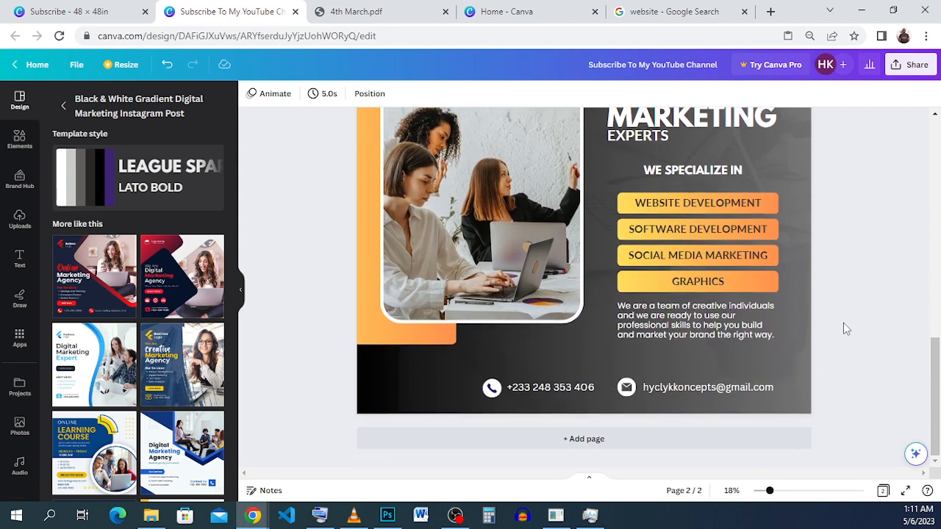
scroll(844, 324, "up", 1)
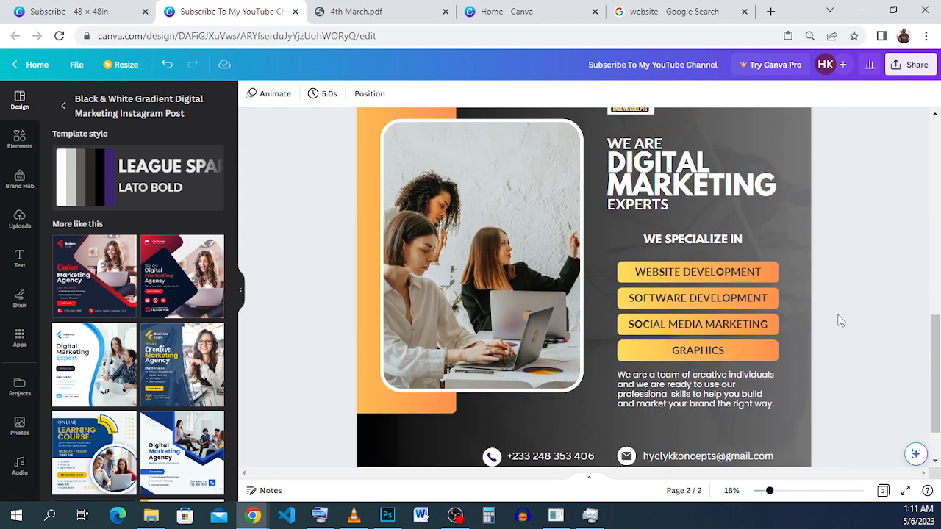
left_click(9, 14)
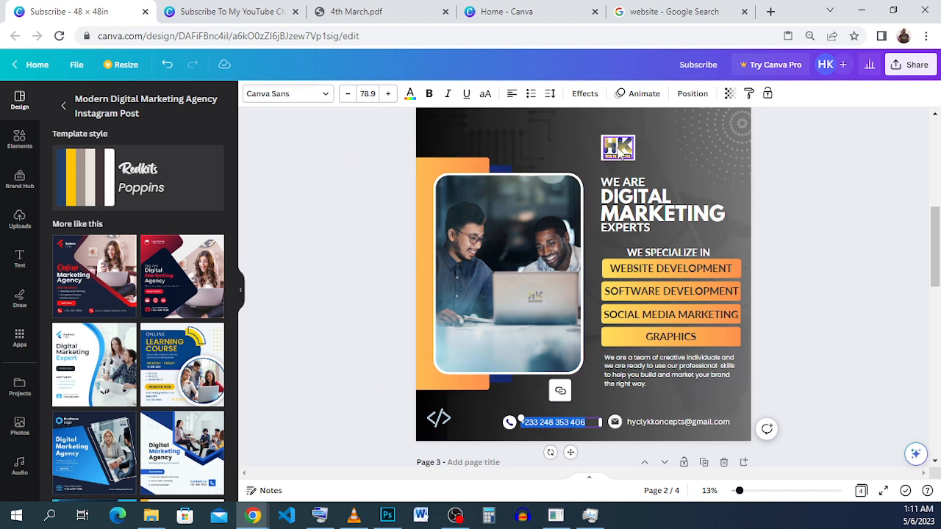
left_click(272, 11)
scroll(393, 151, "up", 2)
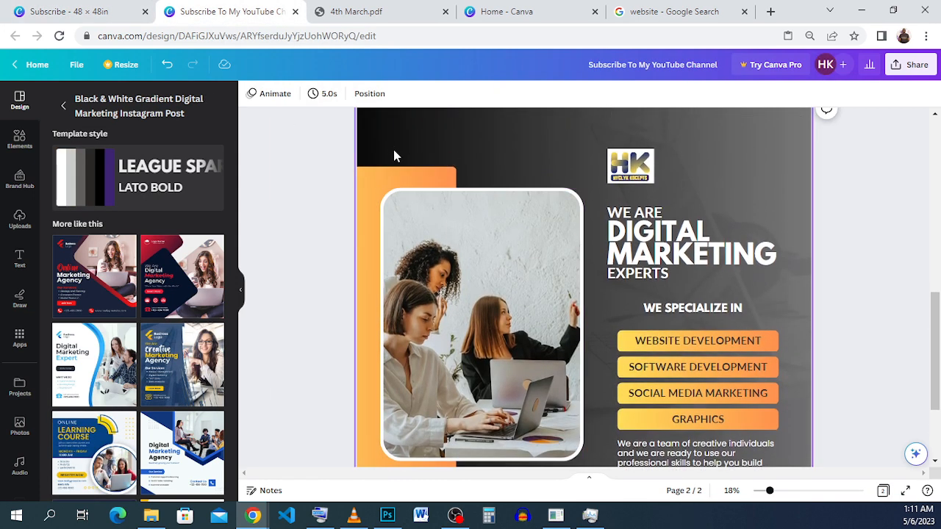
left_click(382, 186)
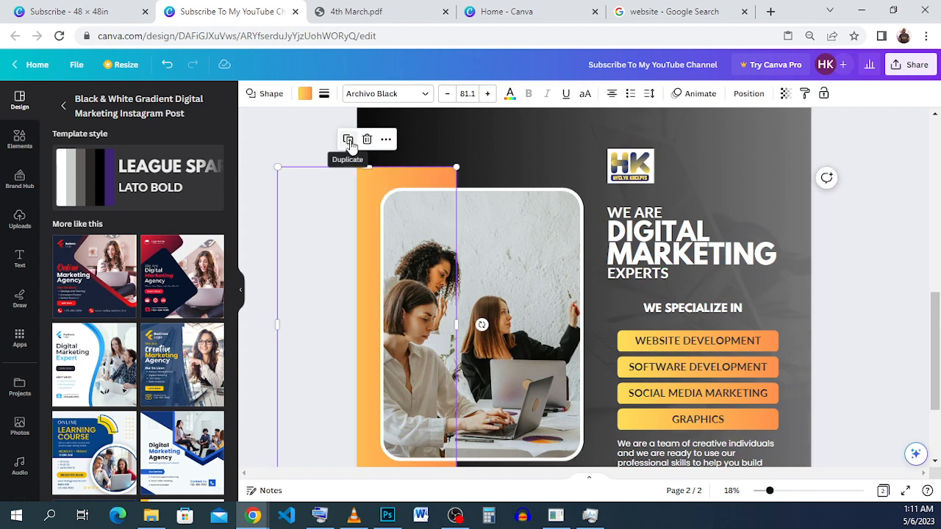
left_click(512, 157)
left_click(390, 186)
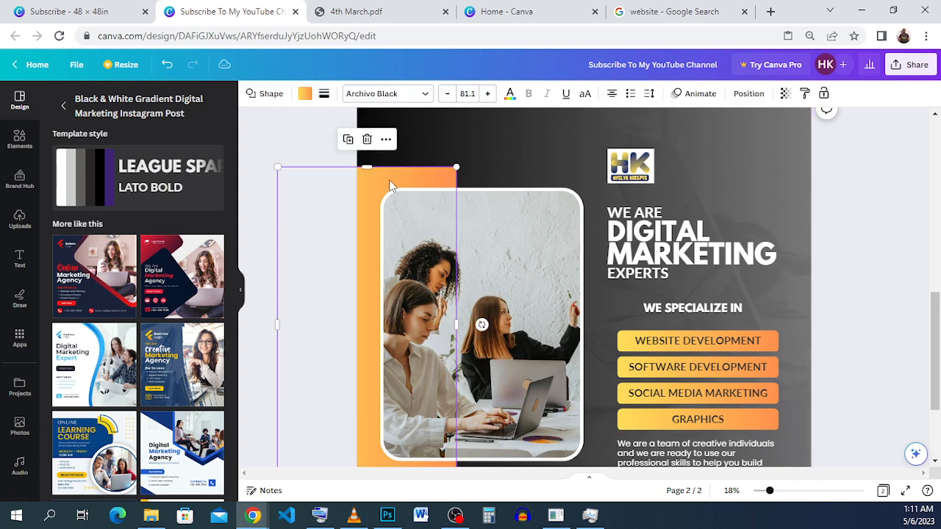
left_click(347, 139)
left_click_drag(354, 207, 385, 207)
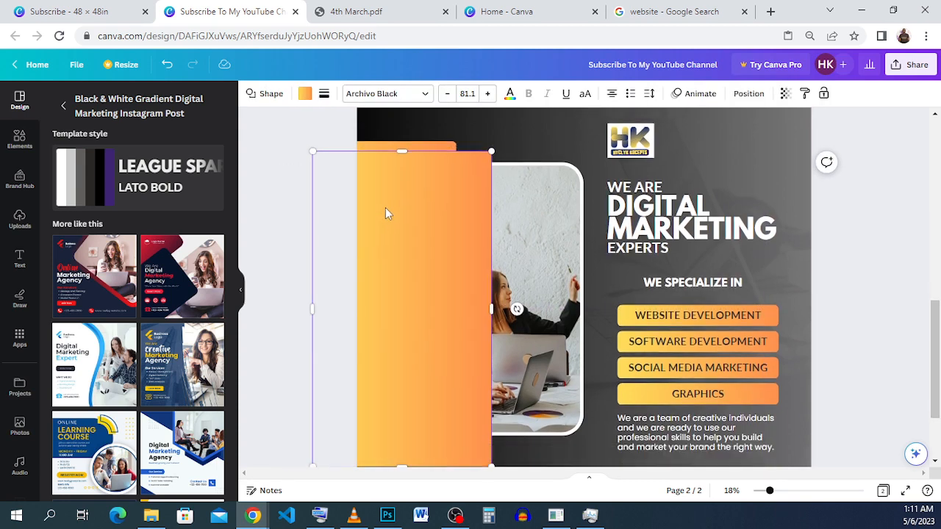
Step: Resize the duplicated orange panel to about 18.35 × 31.45 in, with its top and bottom edges inside the original panel's
scroll(441, 294, "down", 3)
left_click_drag(491, 351, 492, 339)
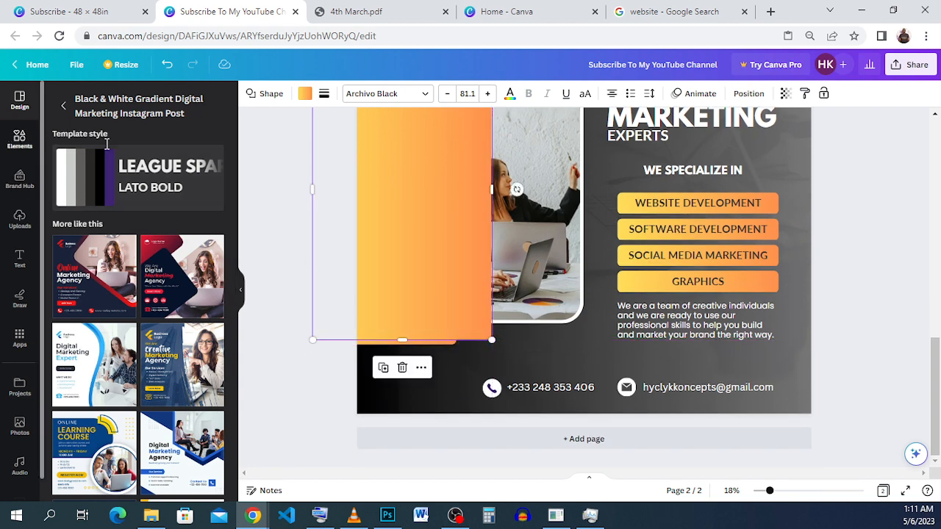
left_click(16, 137)
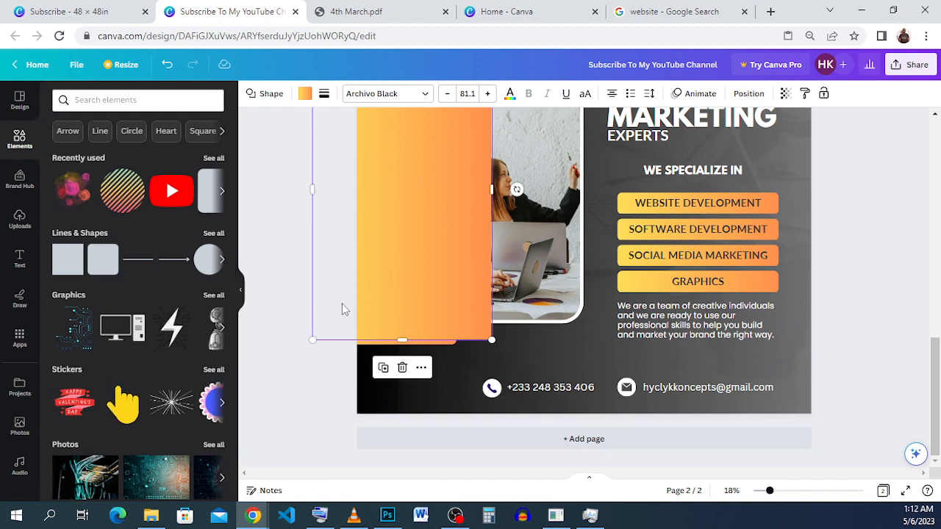
scroll(437, 278, "up", 3)
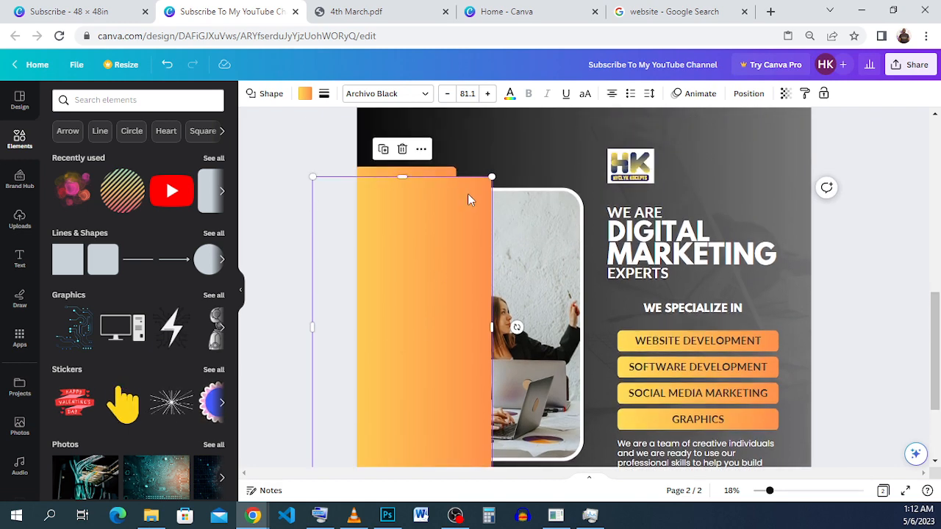
scroll(473, 251, "down", 3)
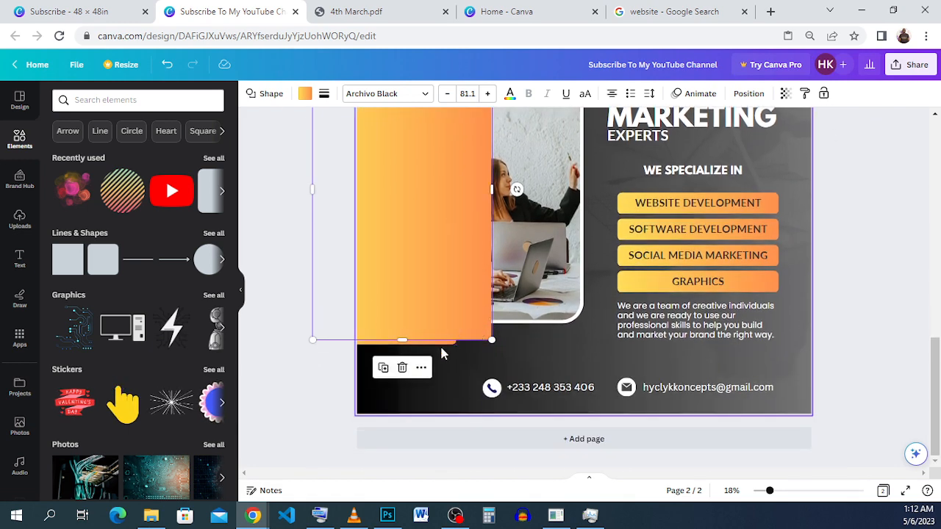
mouse_move(492, 339)
left_mouse_down()
mouse_move(479, 330)
mouse_move(486, 336)
left_mouse_up()
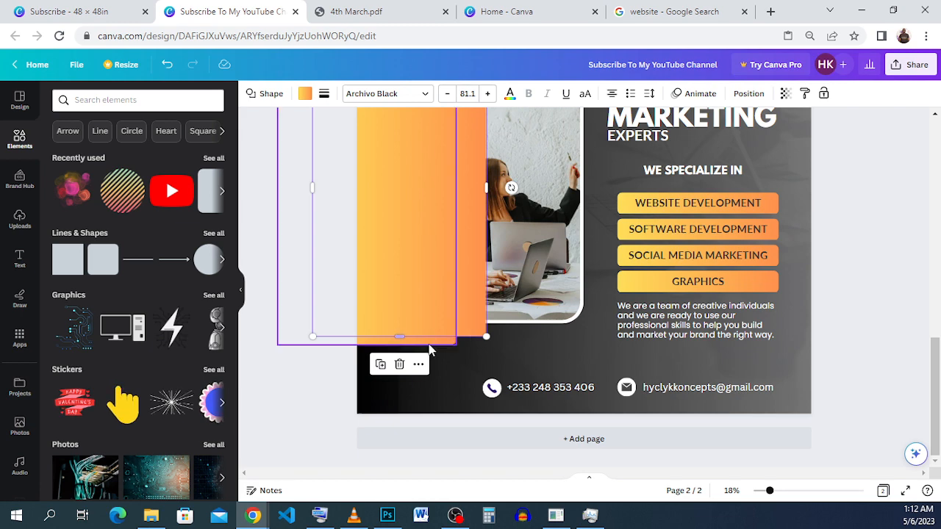
scroll(440, 316, "up", 3)
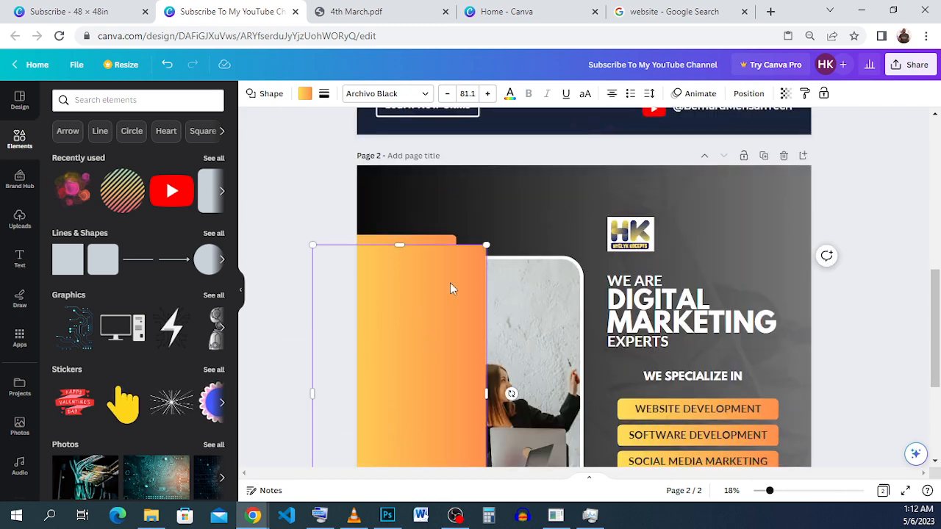
scroll(432, 247, "down", 3)
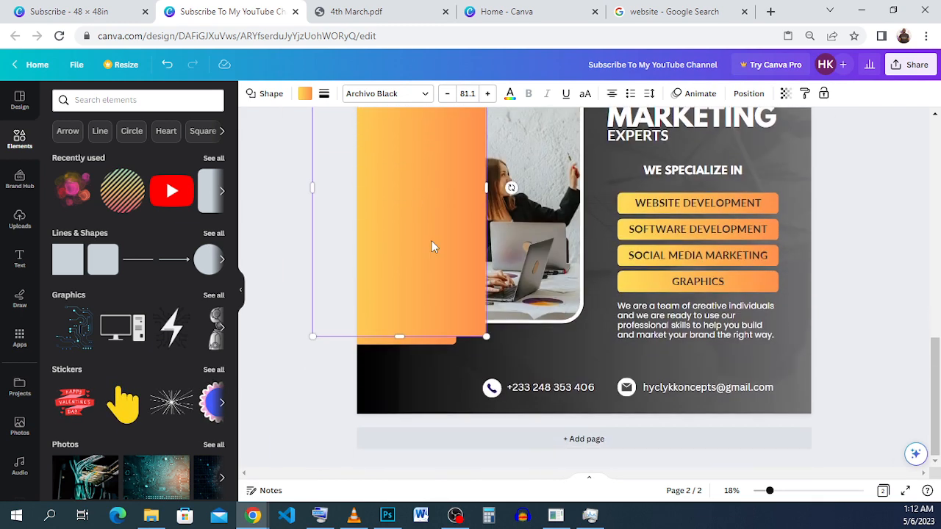
scroll(430, 247, "up", 2)
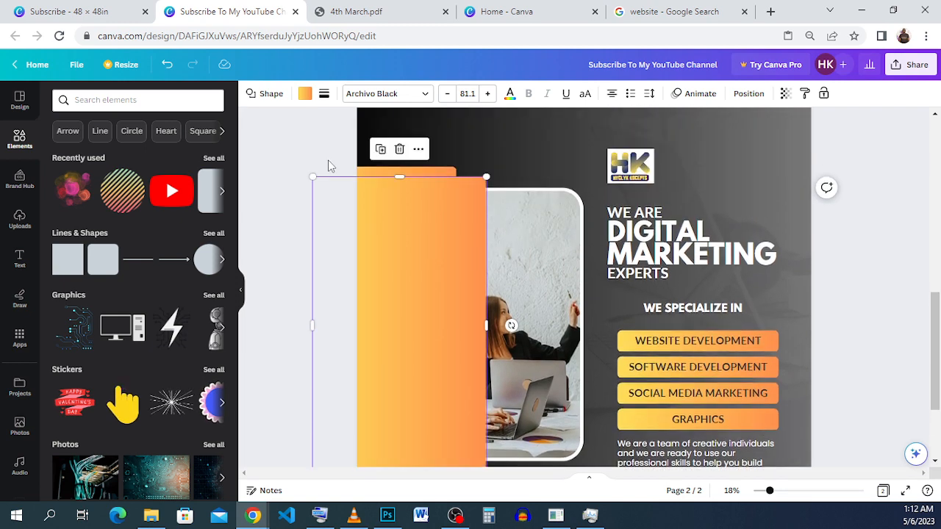
Step: Send the duplicated orange panel to the back, behind the photo and the original panel
left_click(746, 94)
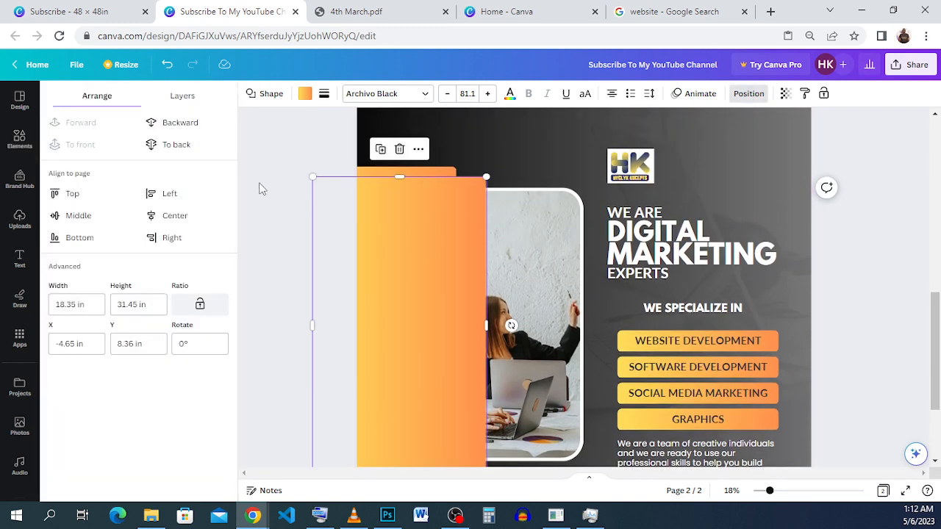
left_click(192, 150)
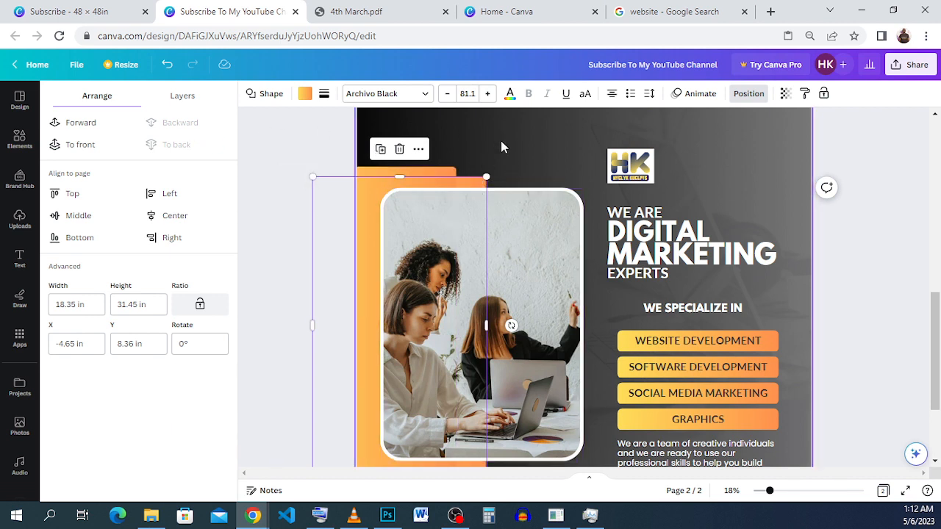
left_click(527, 158)
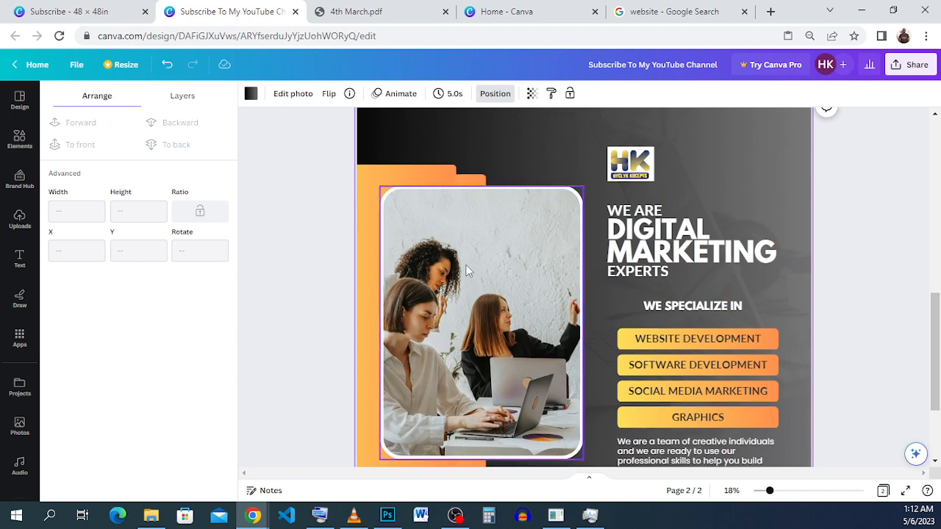
Step: Recolour the duplicated panel behind the photo and the orange panel dark blue (#142a6f)
scroll(471, 302, "down", 3)
mouse_move(456, 343)
left_mouse_down()
mouse_move(448, 345)
mouse_move(470, 342)
left_mouse_up()
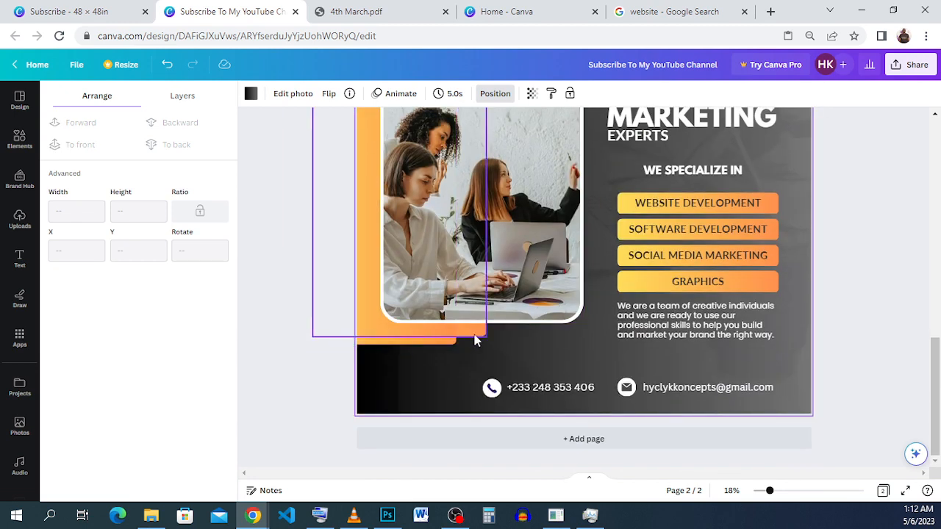
scroll(473, 336, "up", 4)
left_click(472, 250)
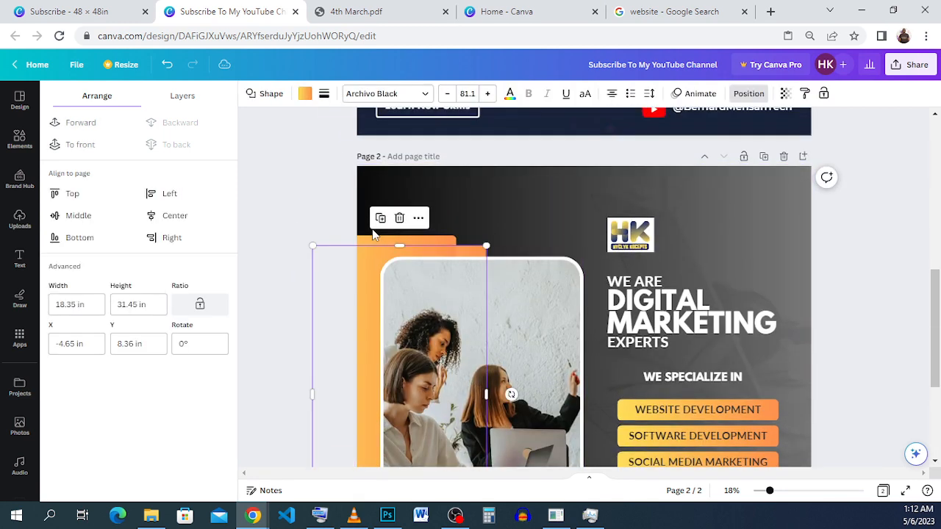
left_click(304, 93)
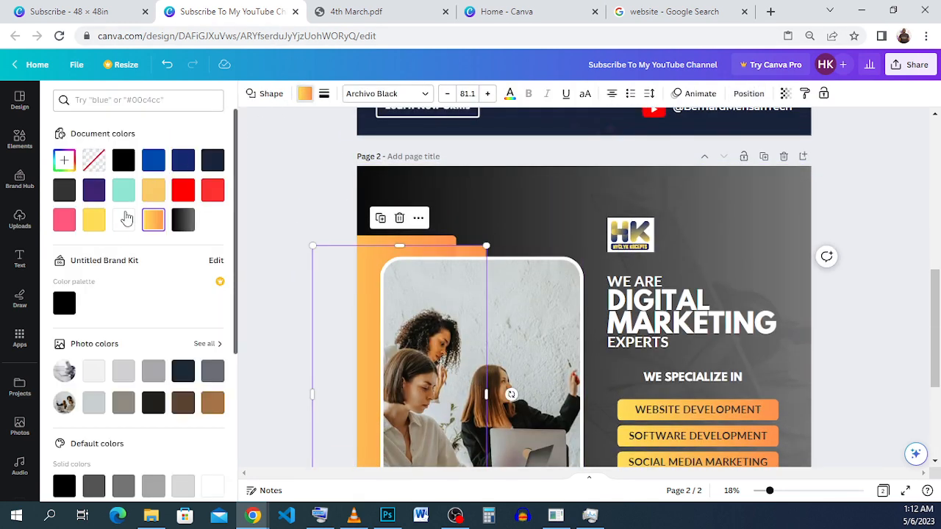
left_click(182, 164)
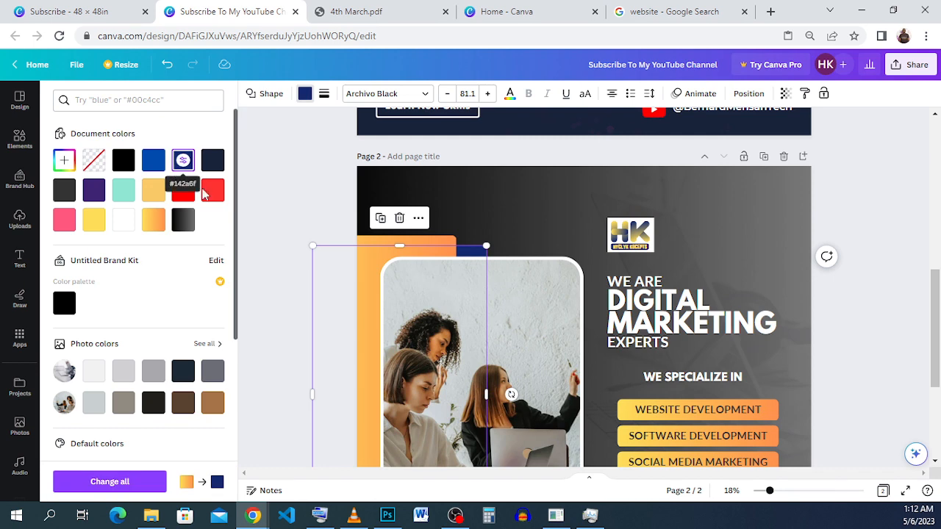
left_click(560, 248)
scroll(560, 247, "down", 3)
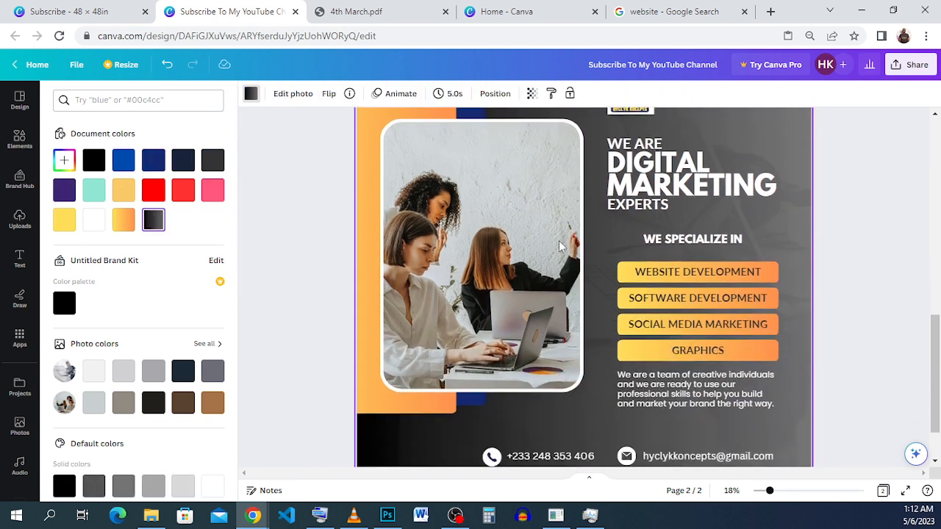
scroll(560, 247, "up", 3)
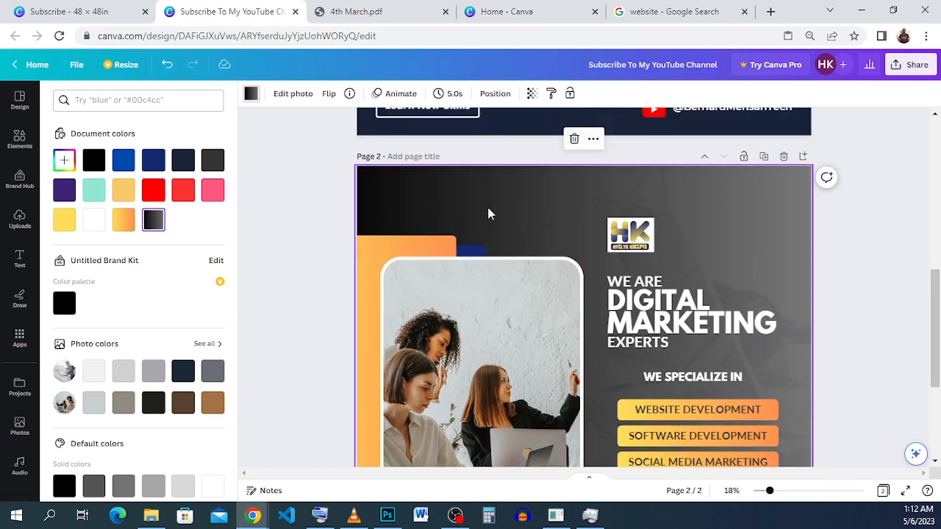
scroll(514, 213, "down", 1)
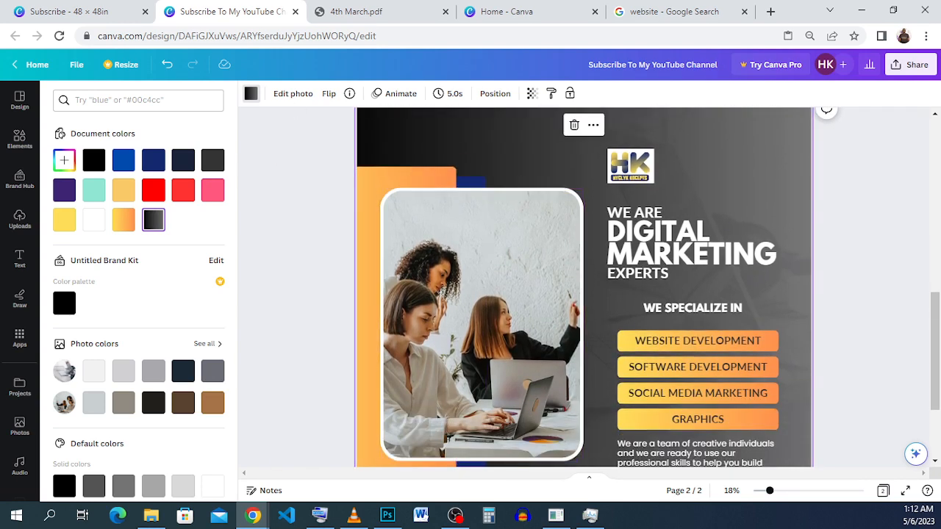
Step: Check the background decorations and code icon in the reference design, then search the flyer's element library for chipset graphics
left_click(22, 10)
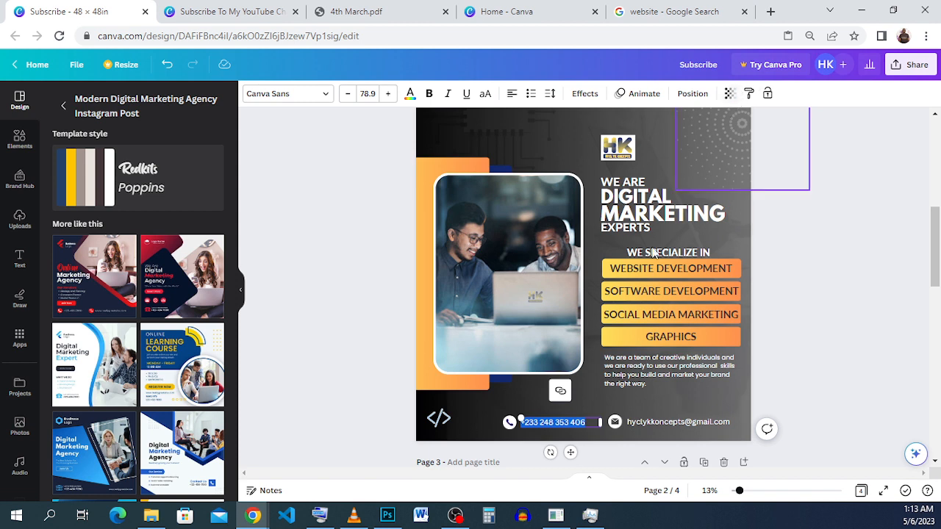
left_click(440, 419)
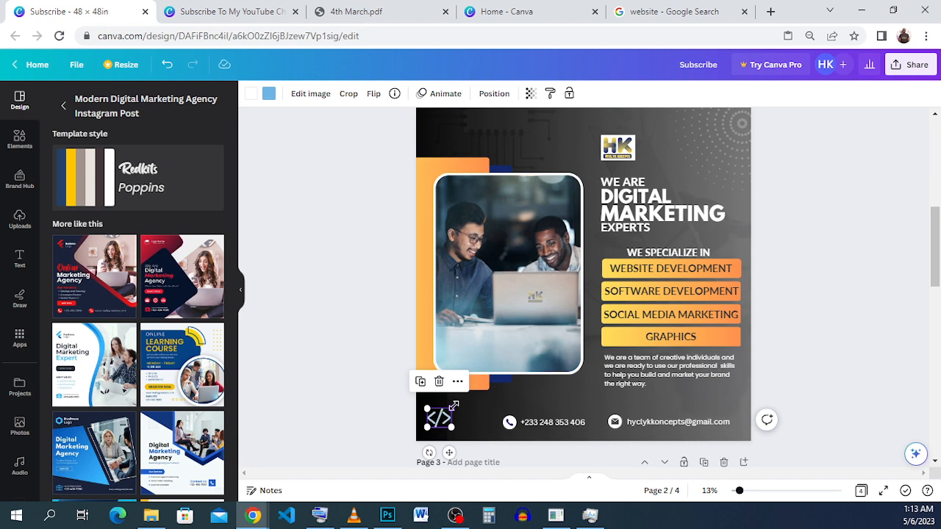
left_click(231, 12)
scroll(450, 194, "up", 1)
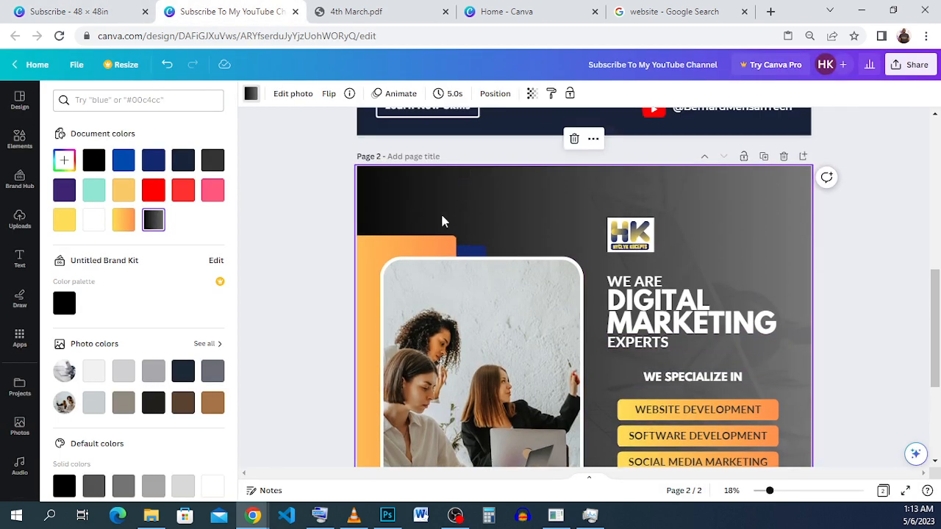
scroll(439, 231, "down", 1)
left_click(20, 137)
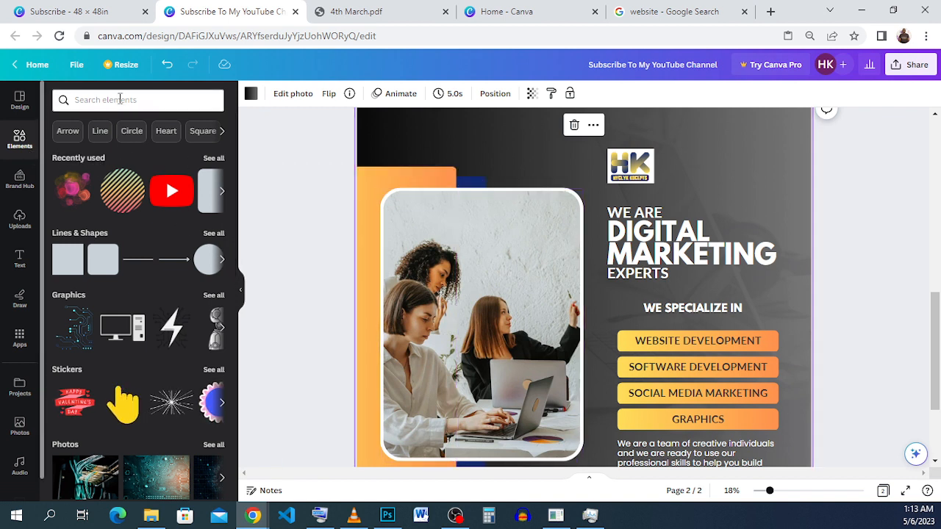
left_click(120, 100)
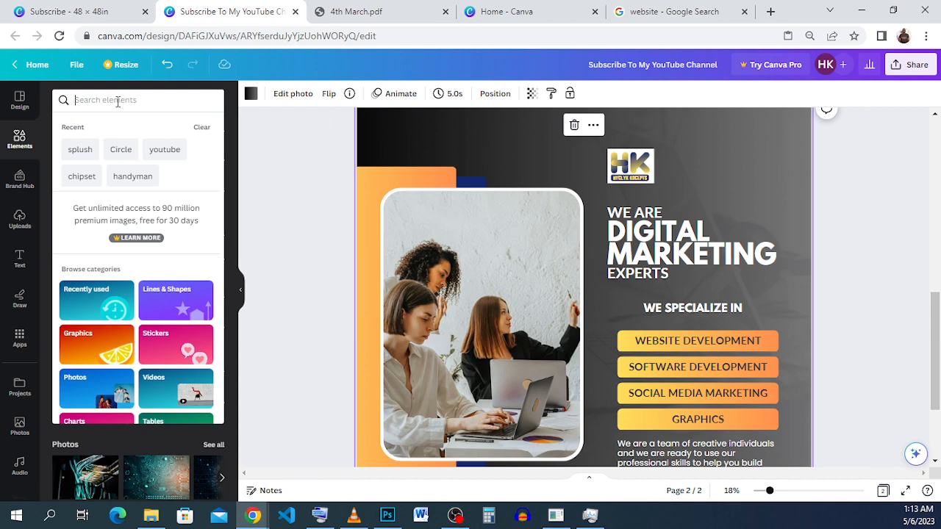
left_click(81, 178)
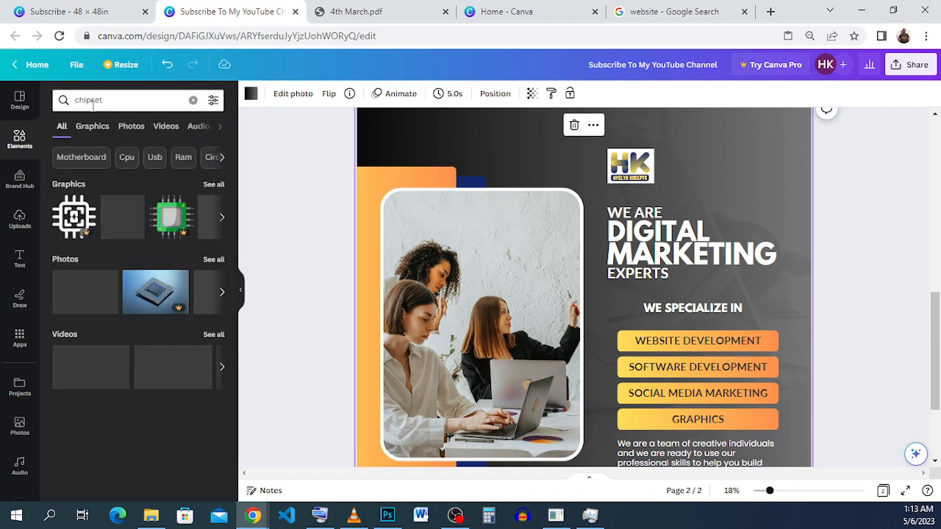
left_click(214, 185)
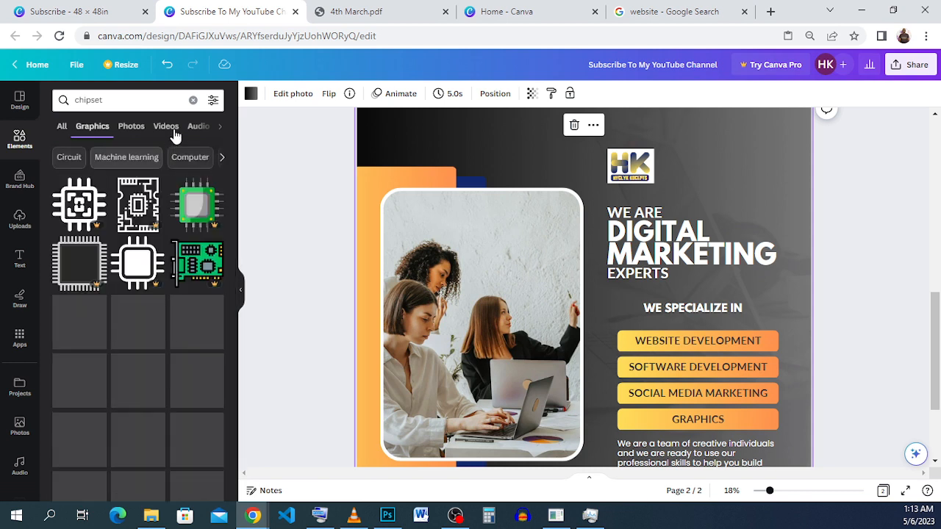
Step: Add the recently used circuit chip graphic to the flyer and move it over the page's upper-left corner
left_click(193, 100)
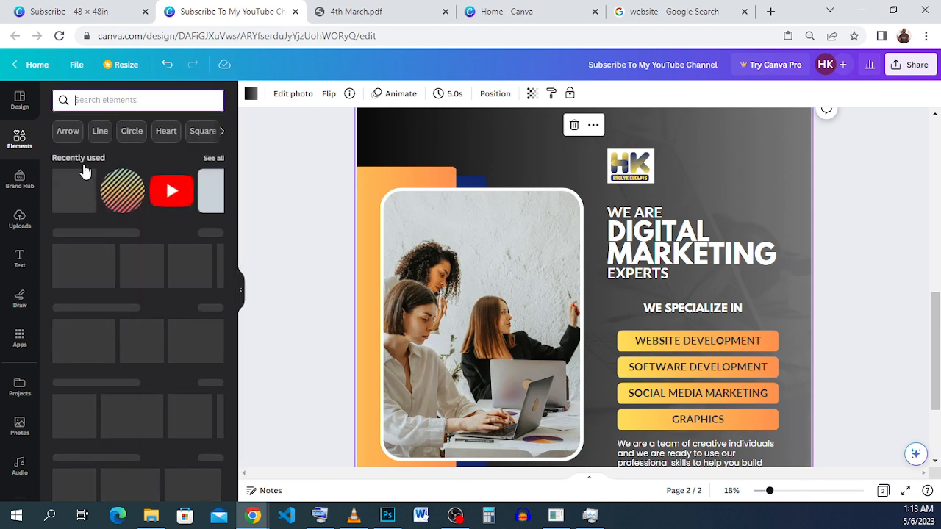
left_click(213, 159)
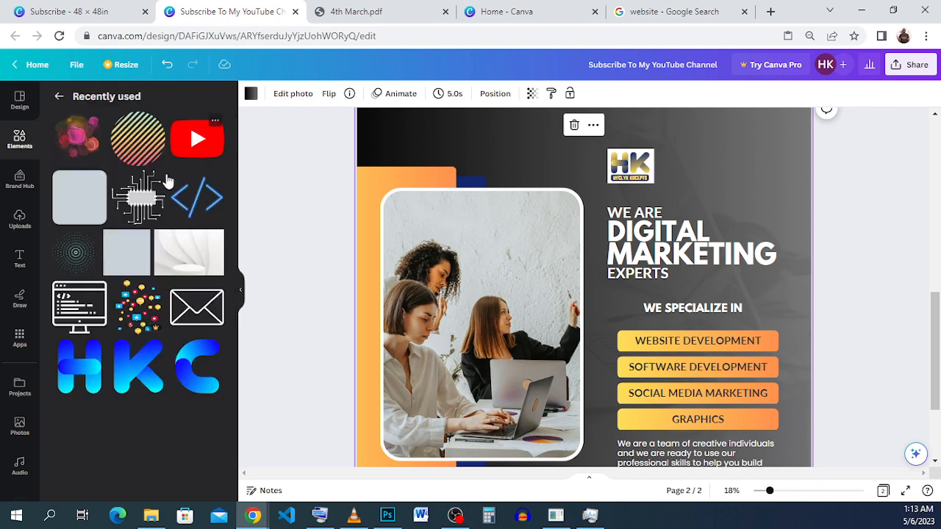
left_click(139, 199)
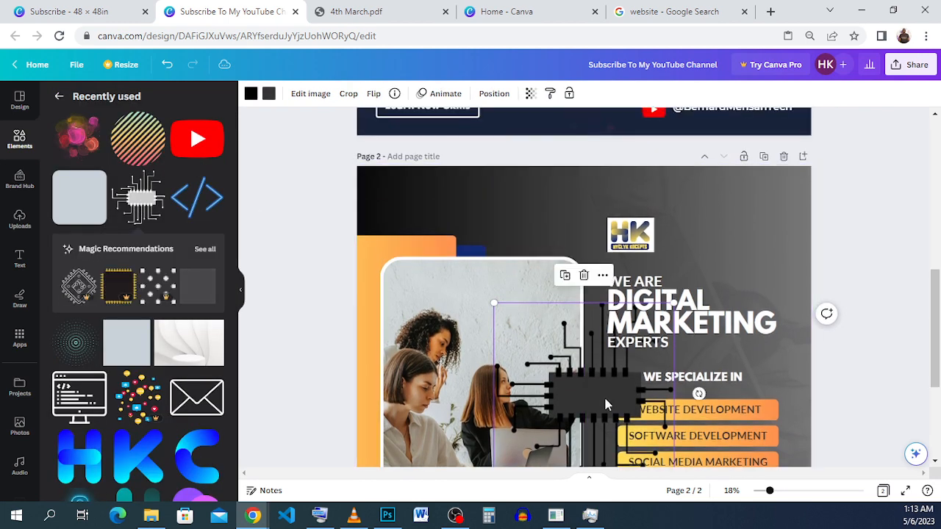
left_click_drag(603, 393, 445, 199)
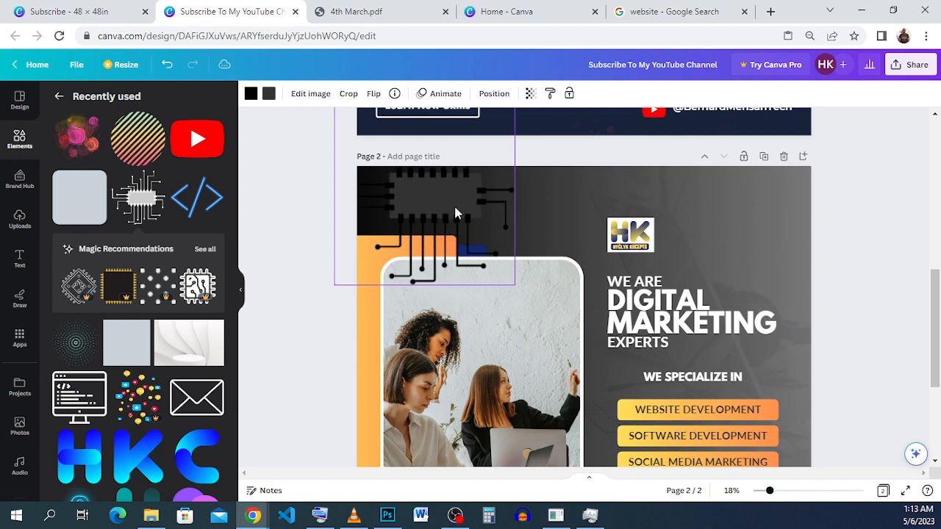
left_click_drag(519, 291, 519, 287)
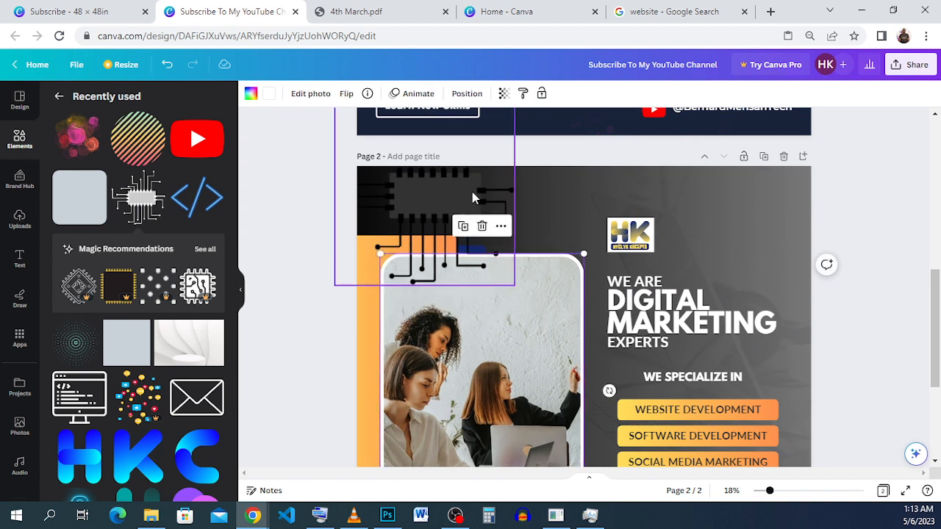
left_click(472, 193)
left_click(520, 275)
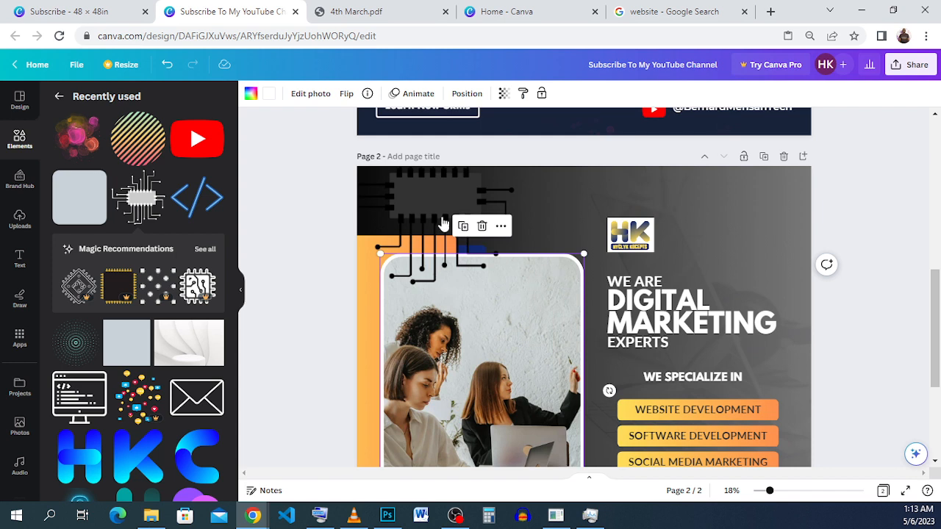
left_click(167, 64)
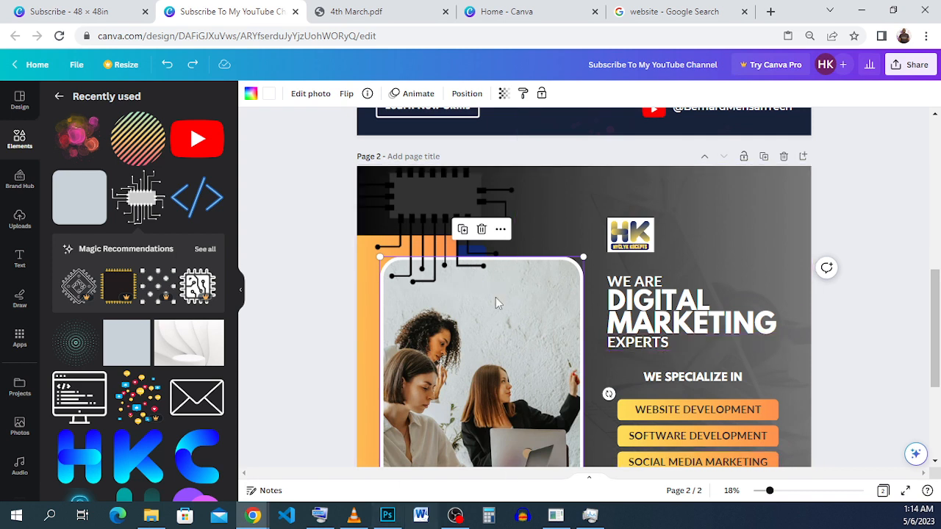
left_click_drag(554, 337, 758, 242)
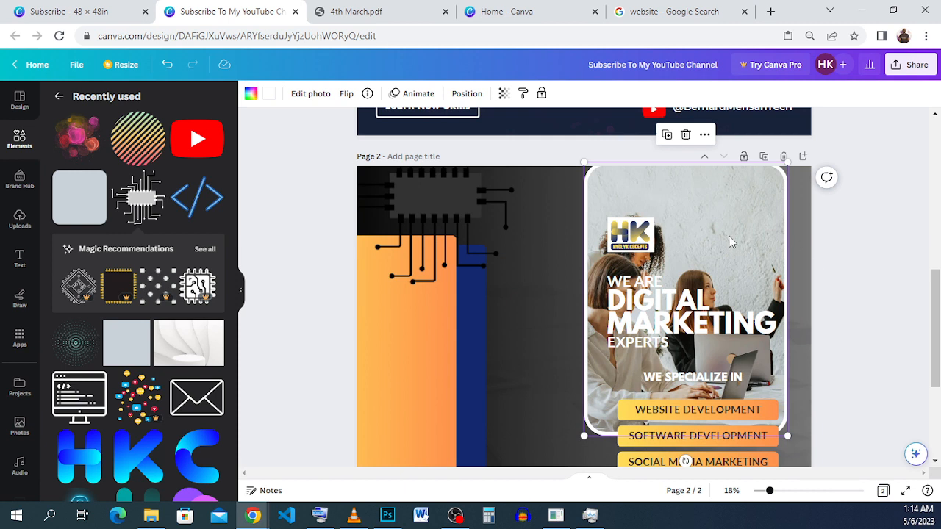
scroll(756, 213, "down", 2)
left_click_drag(773, 162, 564, 251)
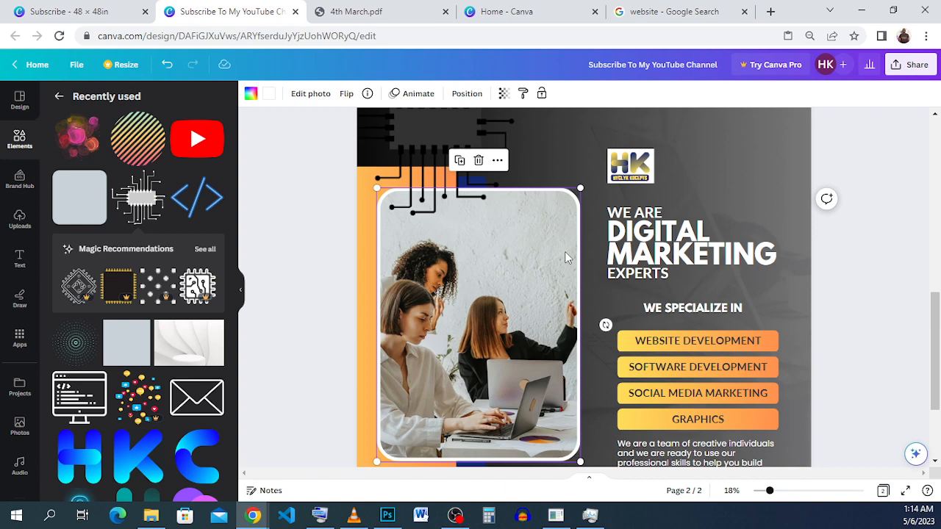
left_click_drag(564, 251, 812, 145)
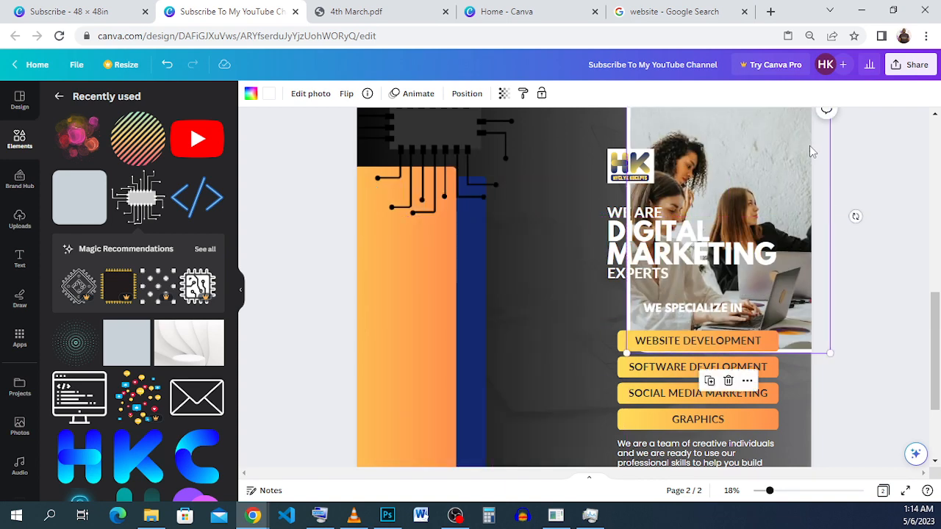
left_click(167, 65)
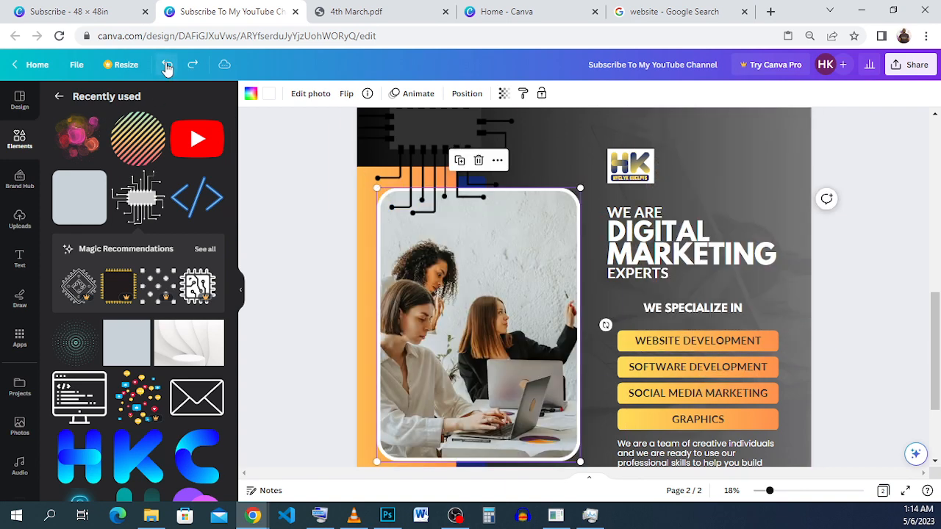
left_click(167, 65)
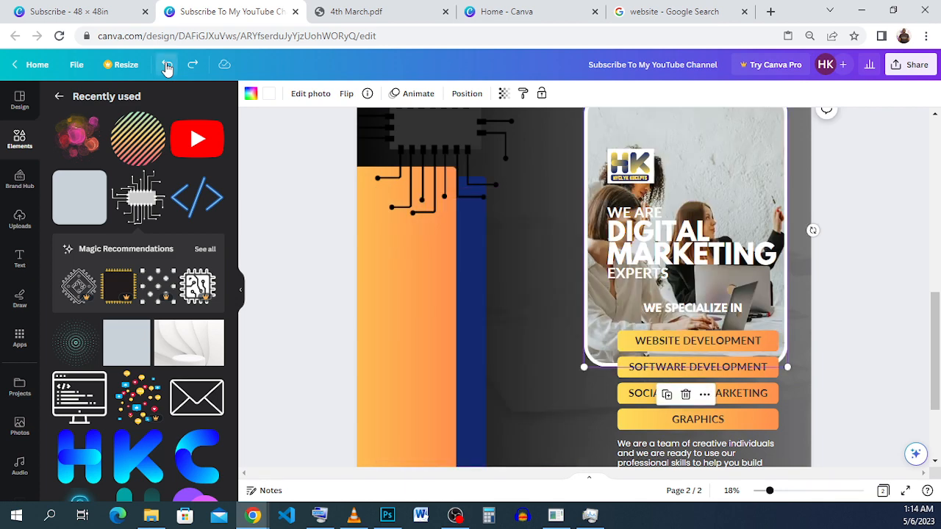
left_click(167, 65)
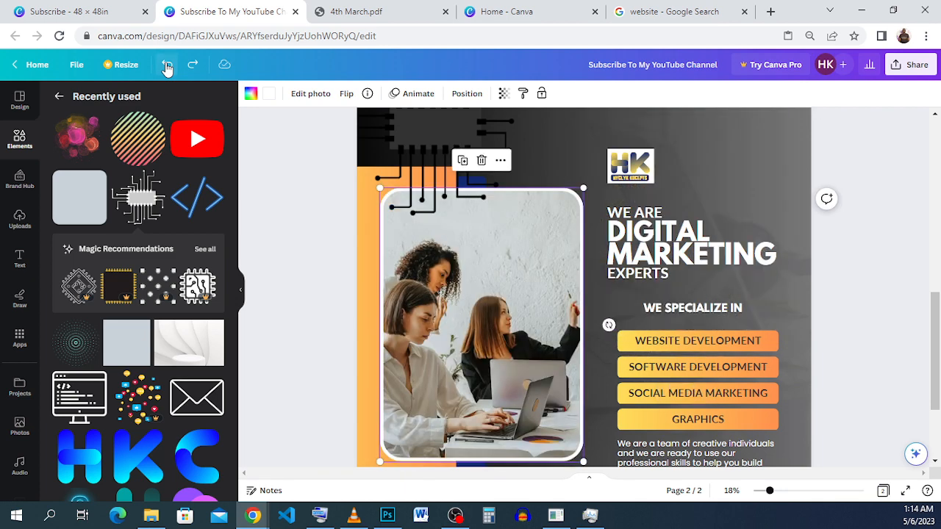
Step: Shrink the circuit chip graphic to about 17.06 × 17.24 in and send it to the back, behind the photo and panels
left_click(429, 201)
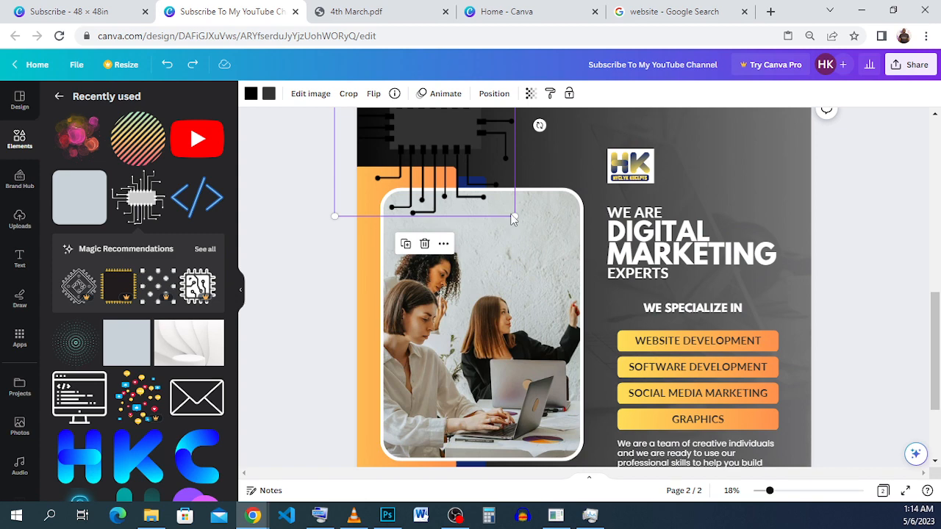
left_click_drag(505, 198, 502, 187)
scroll(471, 184, "up", 2)
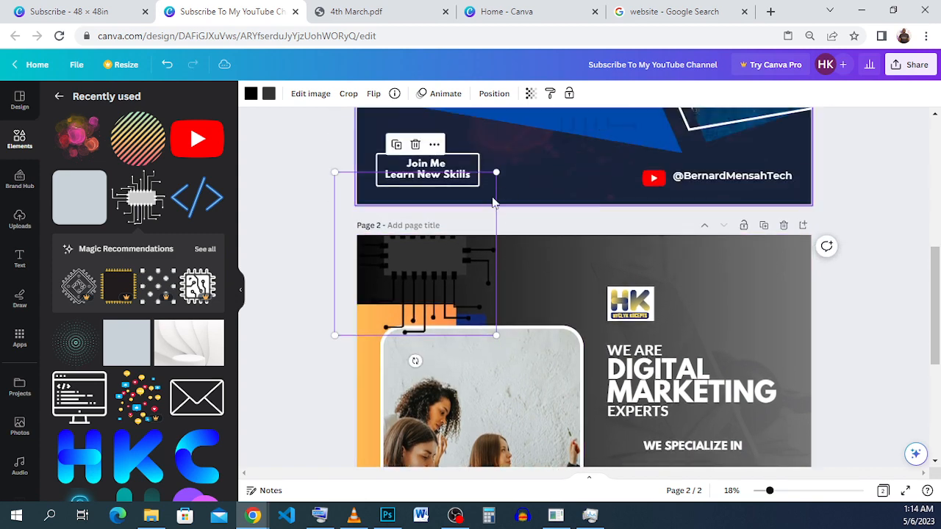
left_click(494, 94)
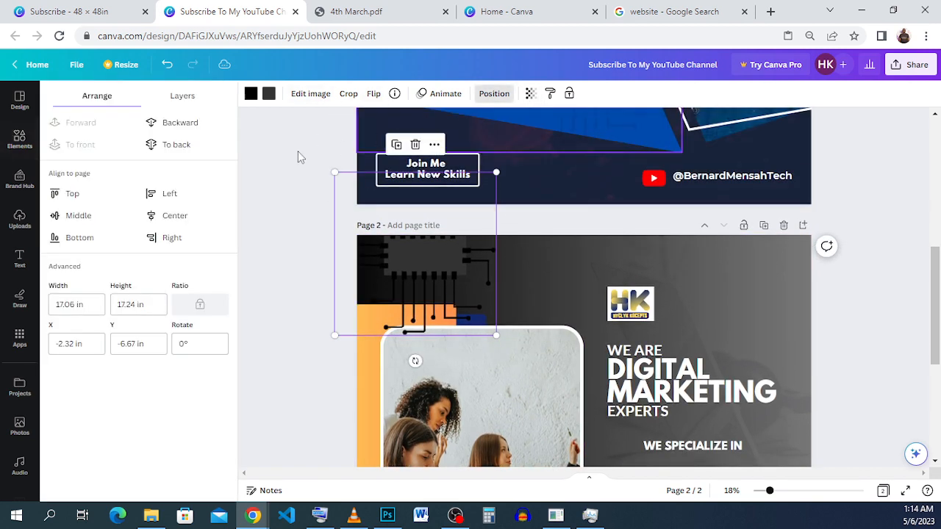
left_click(212, 146)
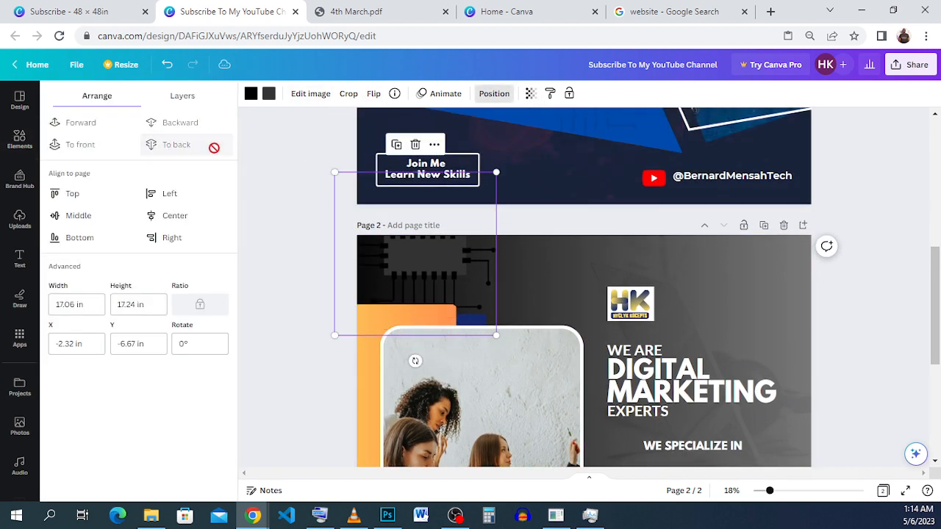
Step: Set the circuit chip graphic's transparency to 25 and deselect it
left_click(530, 93)
left_click_drag(455, 140, 453, 142)
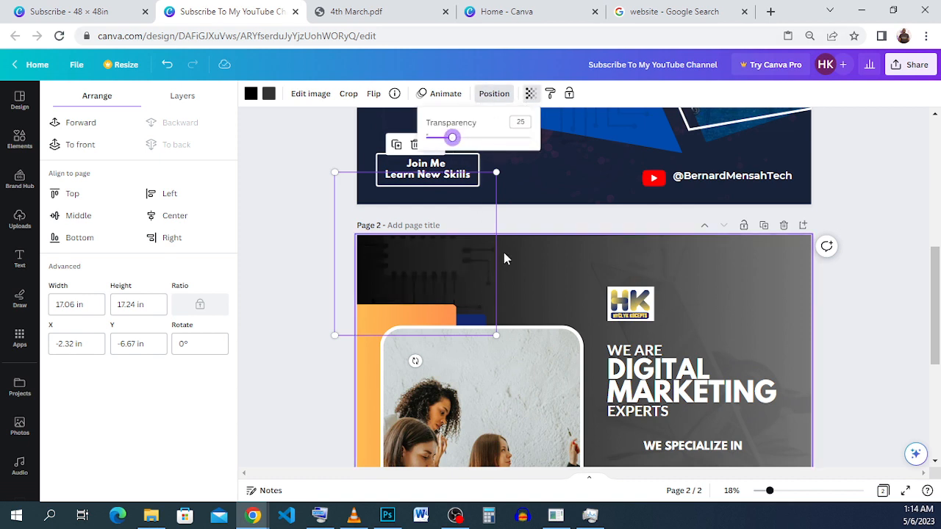
left_click(594, 293)
left_click(730, 285)
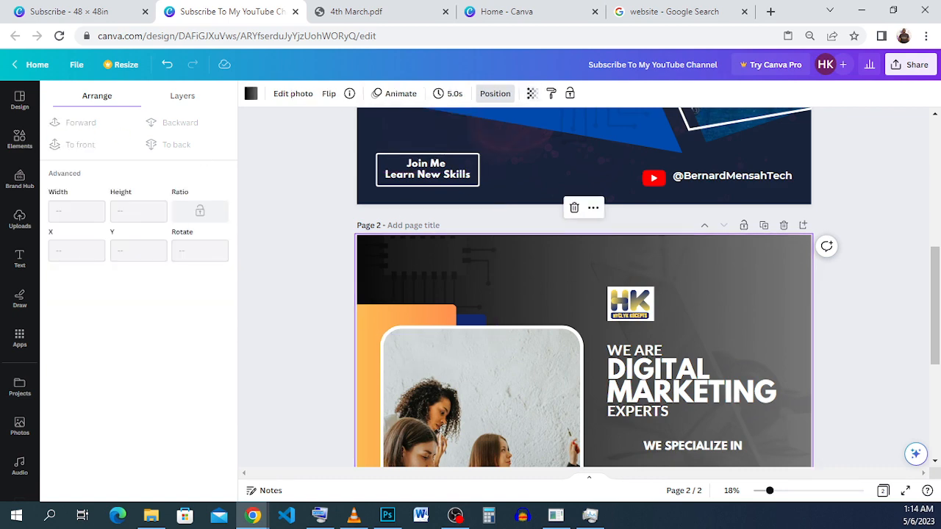
Step: Browse the circle graphics in the flyer's element library and check the circular corner decoration in the reference design
left_click(20, 139)
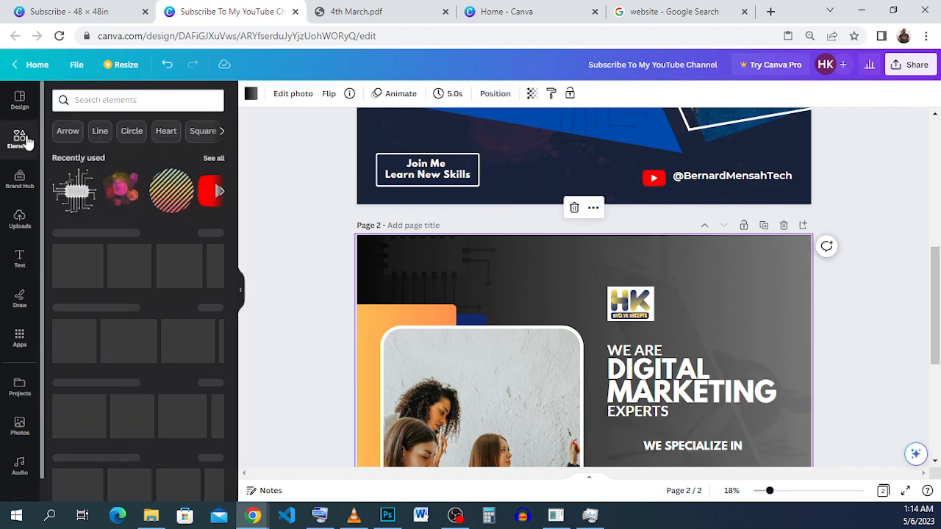
left_click(131, 131)
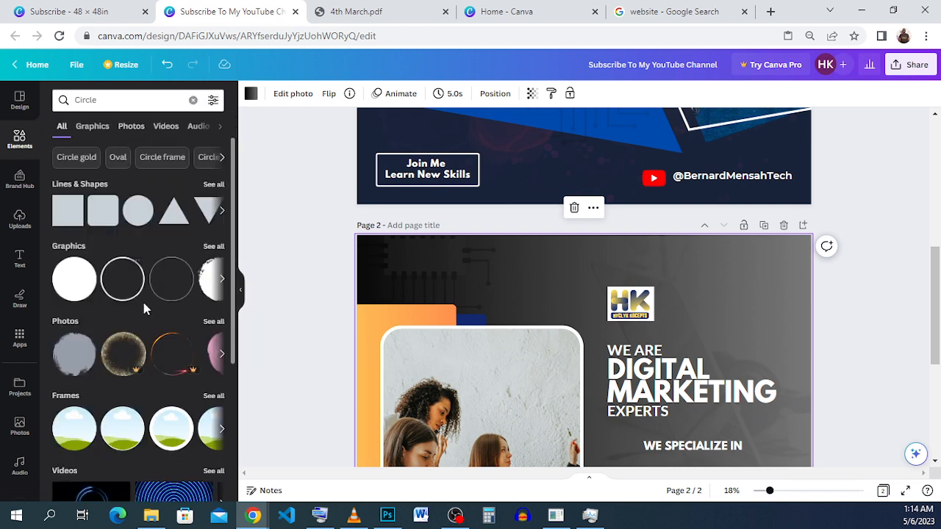
left_click(208, 247)
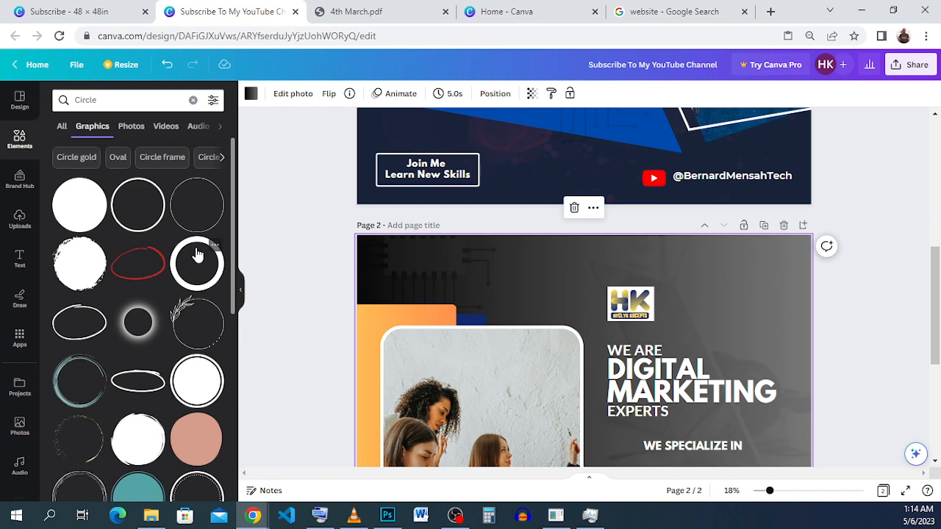
scroll(197, 254, "down", 5)
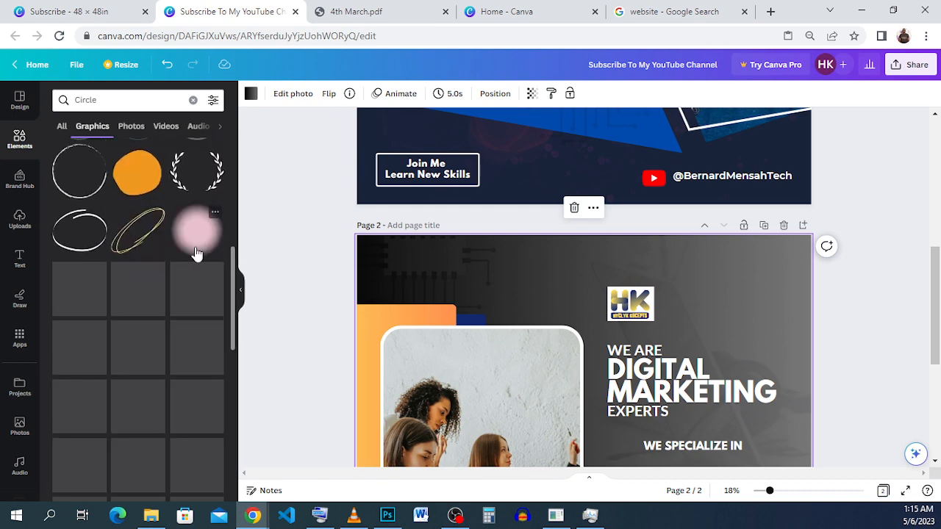
scroll(197, 254, "down", 8)
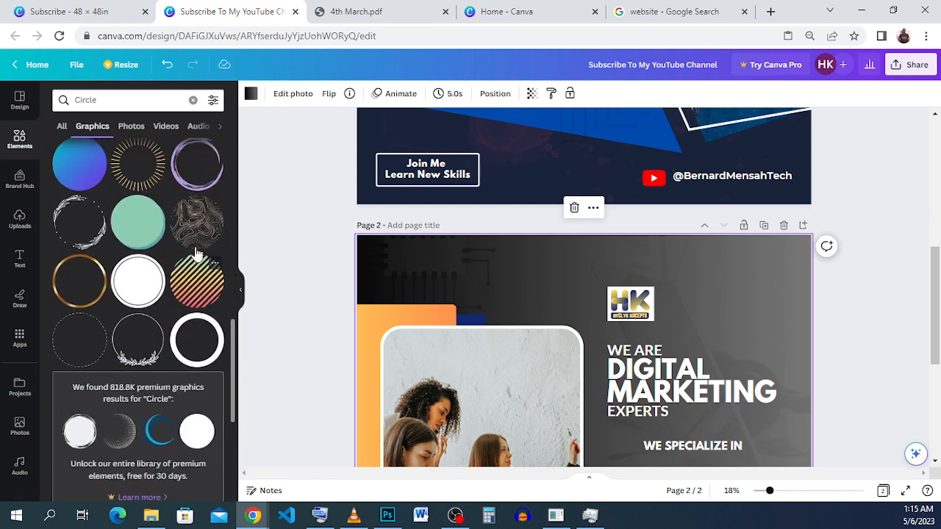
scroll(195, 253, "down", 8)
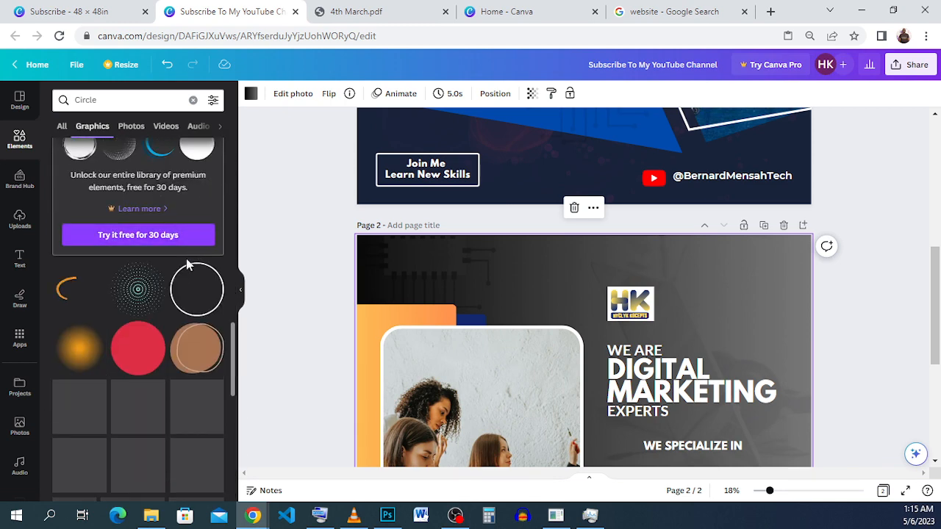
left_click(67, 12)
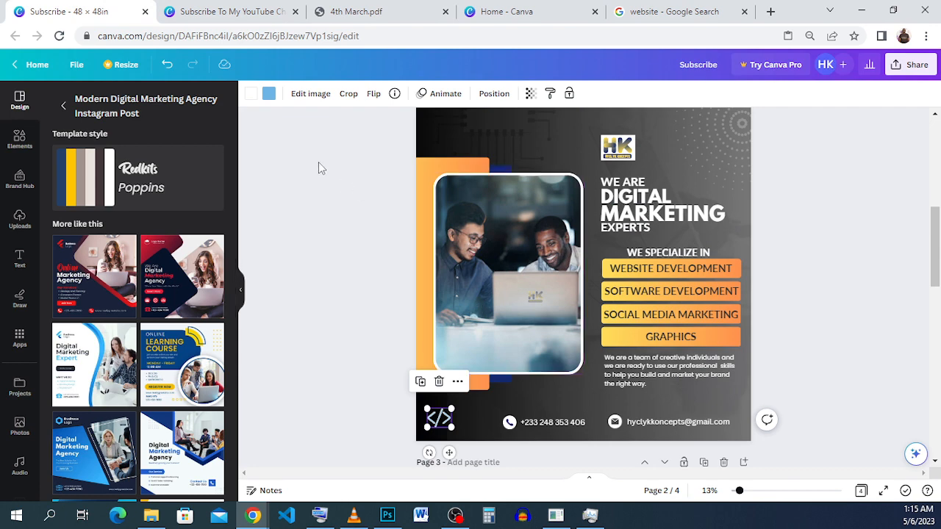
left_click(226, 12)
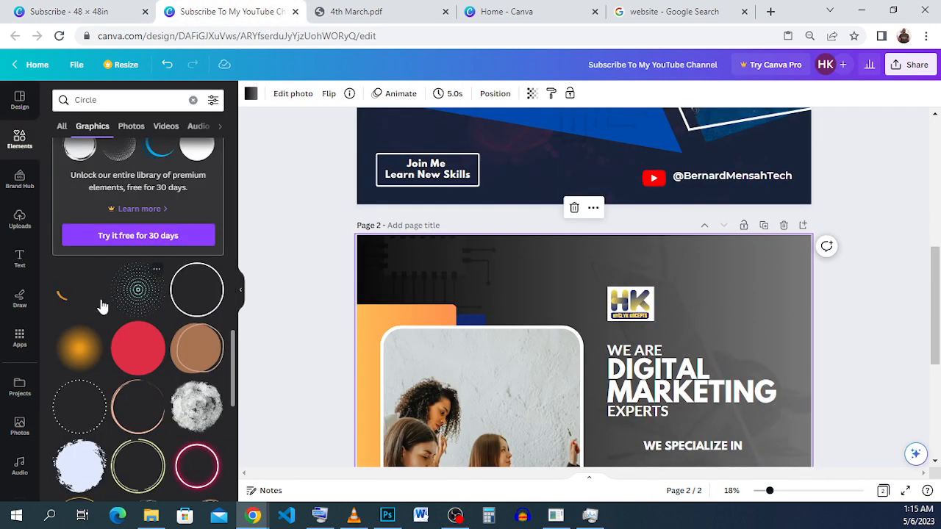
Step: Add the gold sunburst ring graphic to the flyer and move it over the page's upper-right corner
scroll(155, 314, "up", 3)
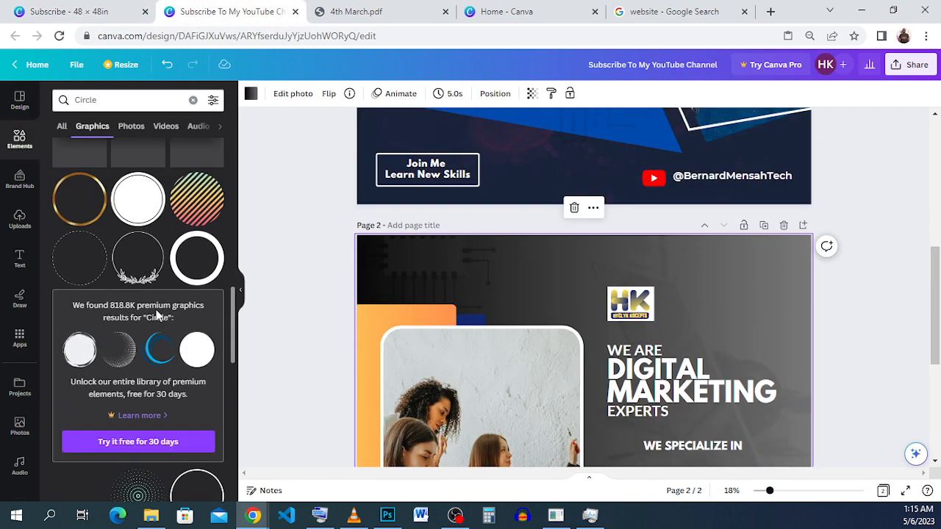
scroll(156, 315, "up", 3)
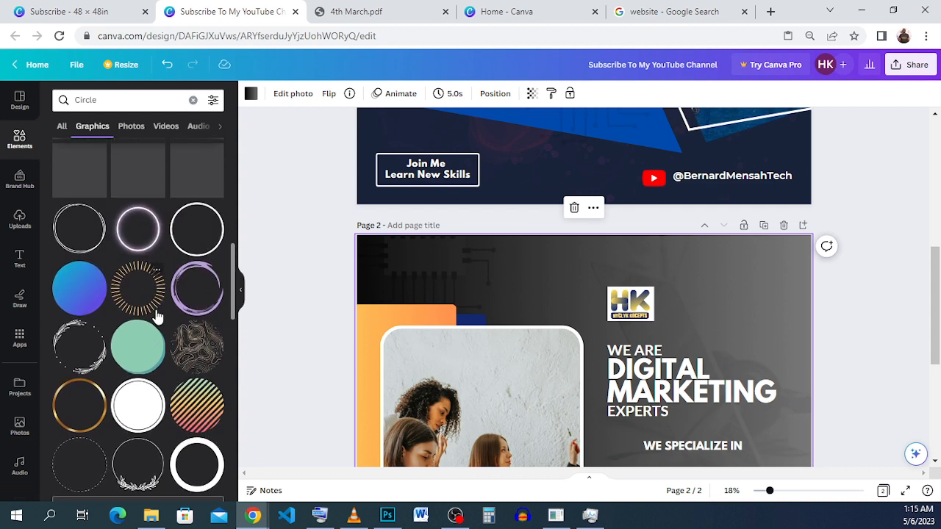
scroll(156, 315, "up", 1)
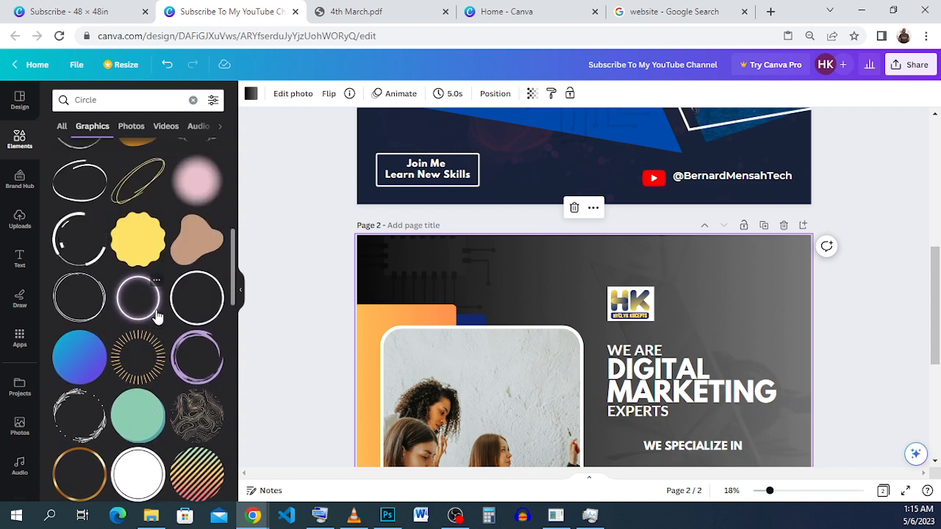
left_click(137, 359)
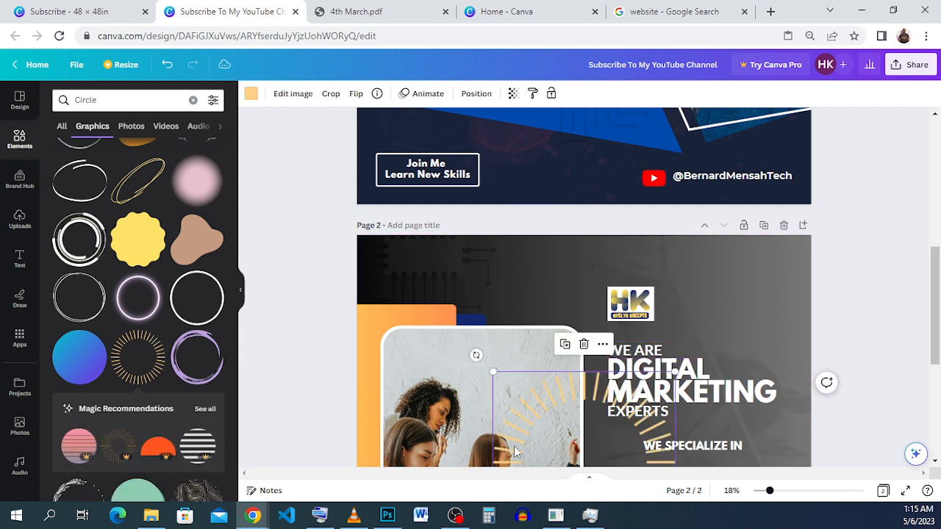
left_click_drag(517, 442, 729, 247)
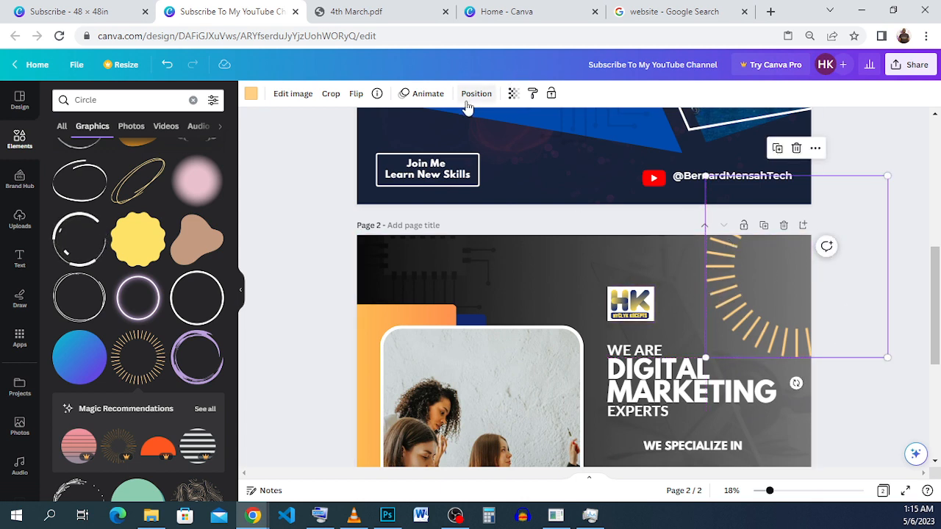
Step: Set the sunburst ring's transparency to 35 and deselect it
left_click(515, 100)
left_click_drag(463, 140, 449, 139)
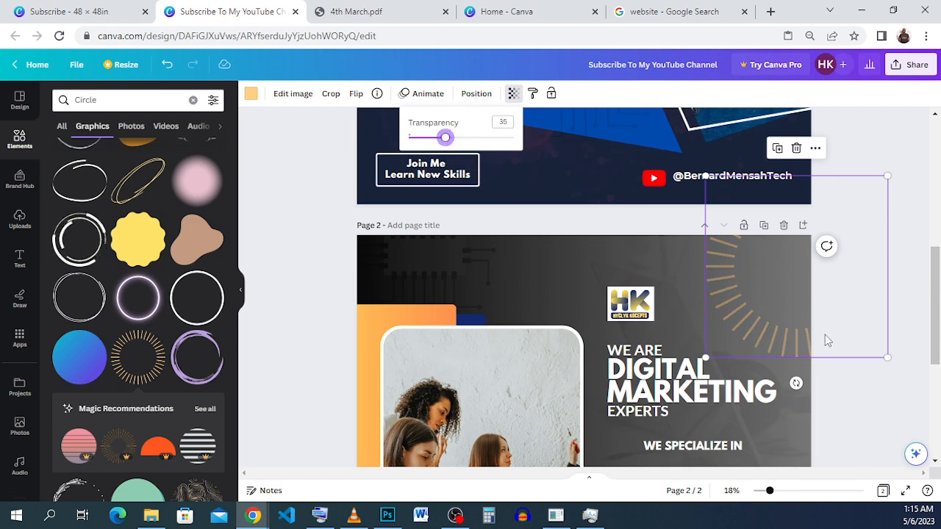
left_click(832, 376)
left_click(831, 376)
scroll(853, 243, "down", 5)
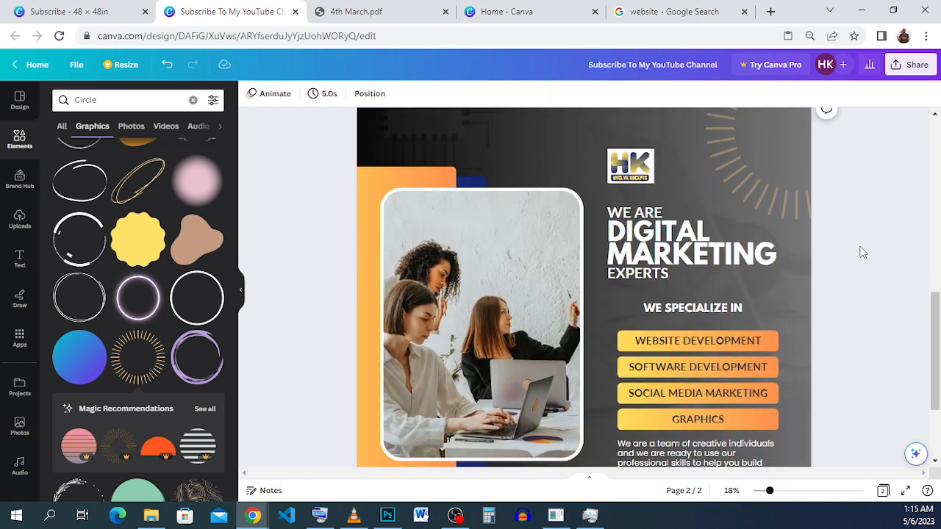
Step: Duplicate the faded sunburst ring and move the copy over the flyer's lower-left corner
scroll(813, 152, "up", 2)
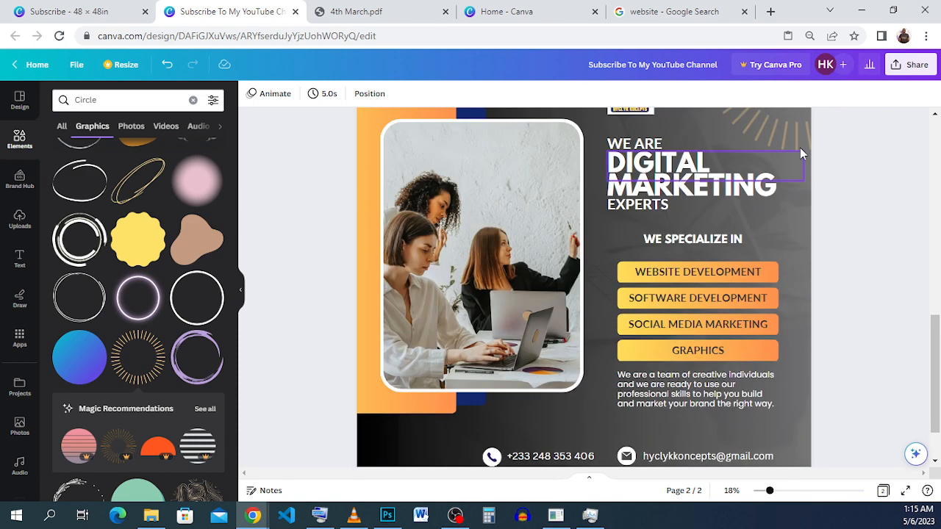
left_click(800, 151)
left_click(801, 137)
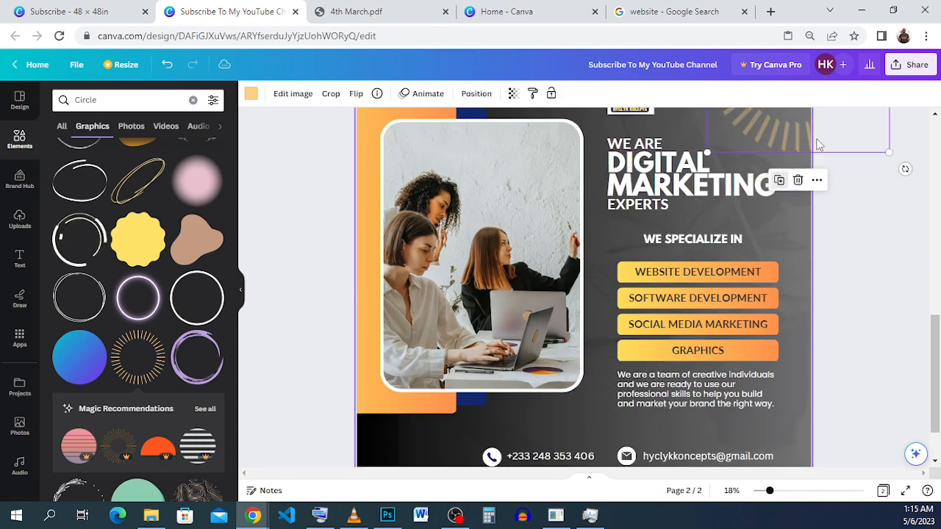
left_click_drag(793, 143, 502, 440)
left_click_drag(452, 523, 316, 521)
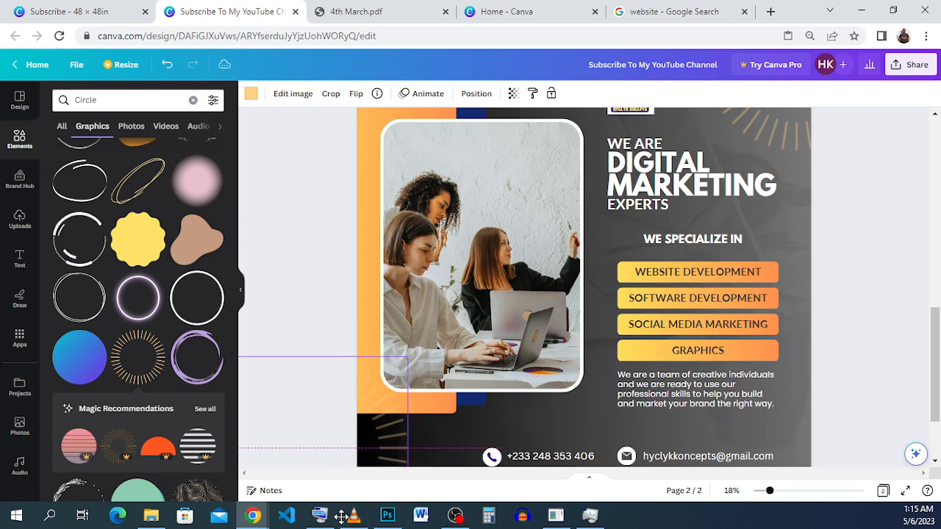
Step: Shrink the copied sunburst ring and reposition it so it radiates from the flyer's lower-left corner
scroll(432, 423, "down", 1)
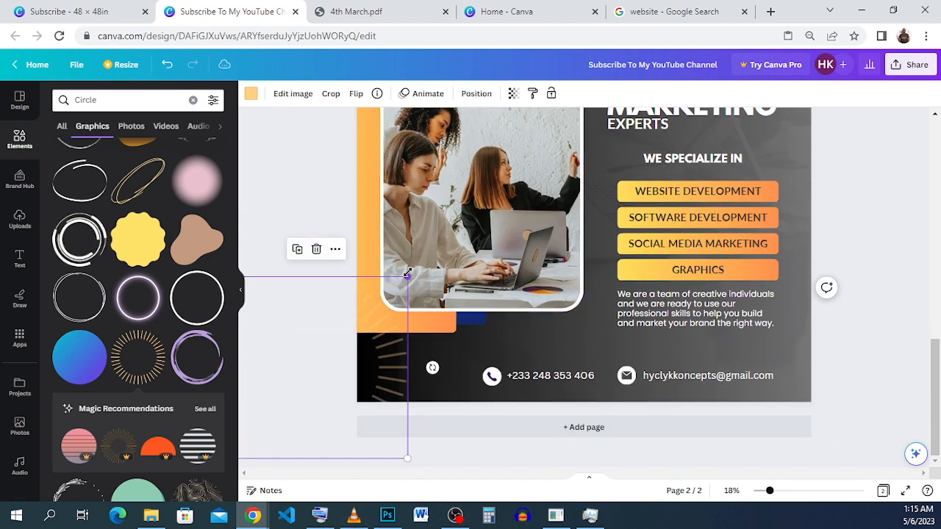
left_click_drag(408, 277, 383, 300)
left_click_drag(327, 384, 368, 421)
left_click(874, 296)
Step: Review the whole flyer page and compare its decorations and layout with the reference design
scroll(873, 296, "up", 3)
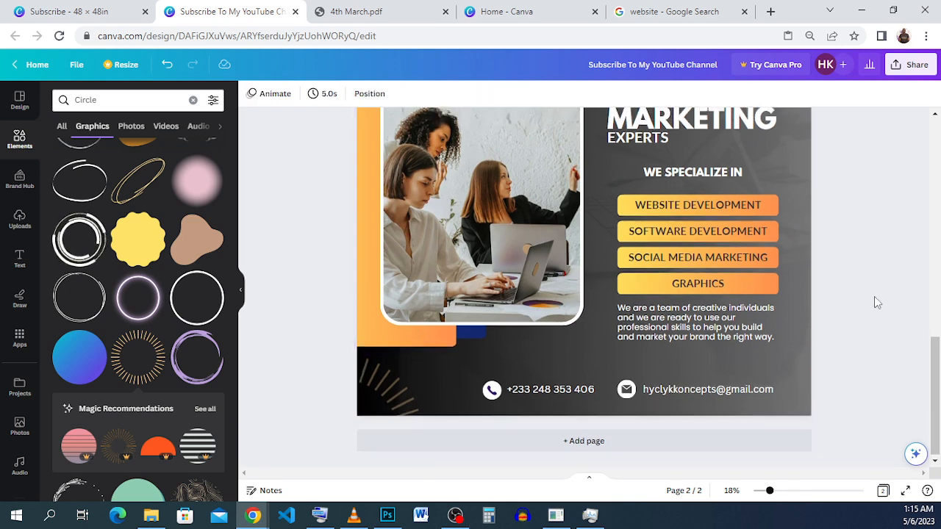
scroll(873, 297, "down", 1)
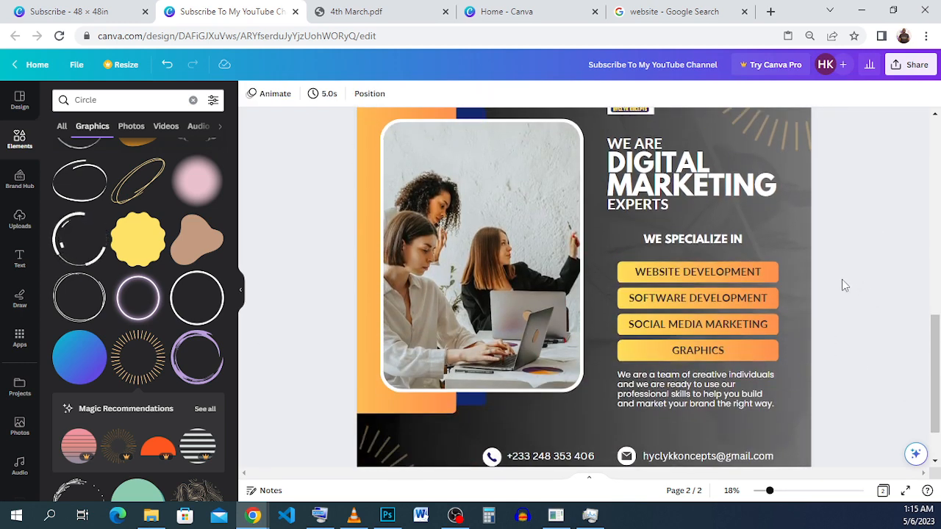
left_click(760, 492)
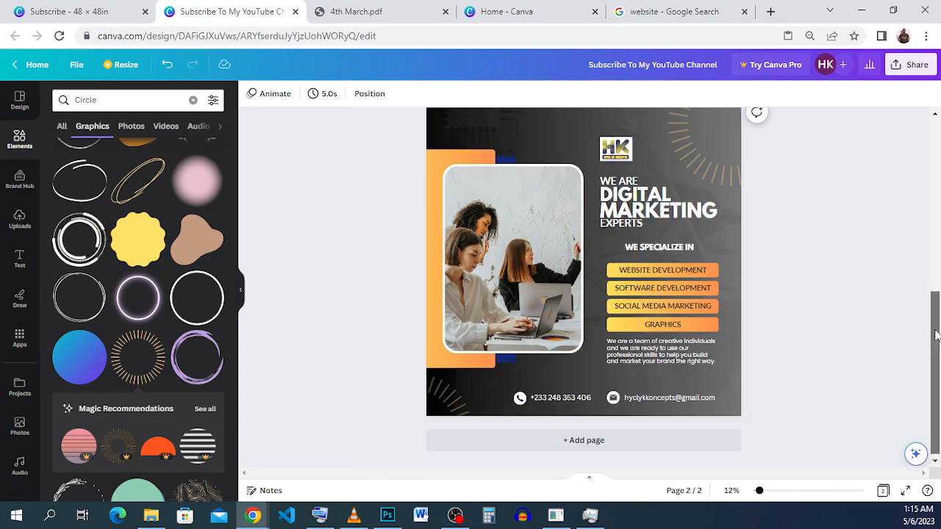
left_click_drag(936, 336, 936, 329)
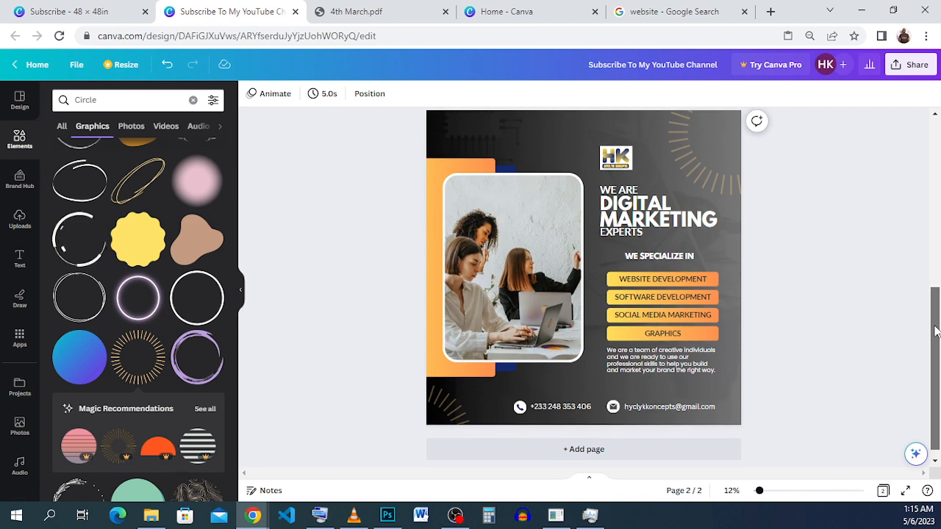
left_click(77, 14)
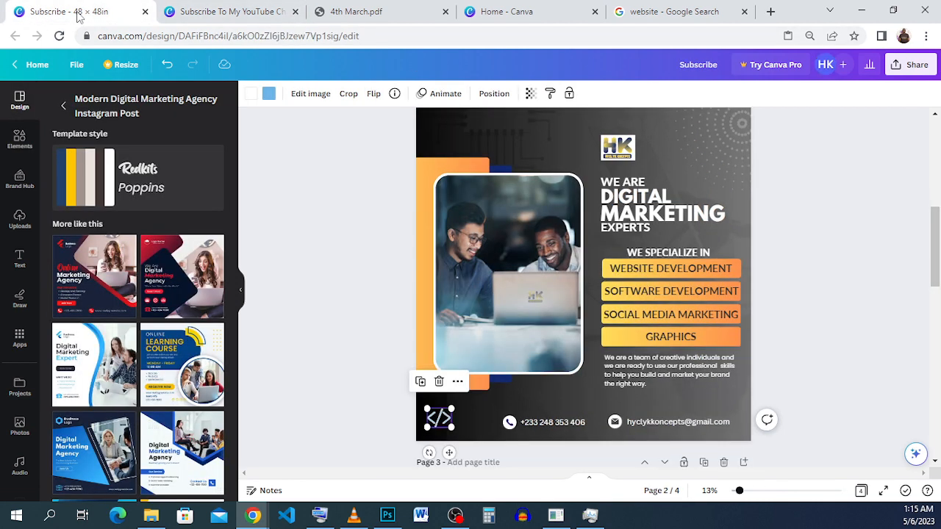
left_click(192, 10)
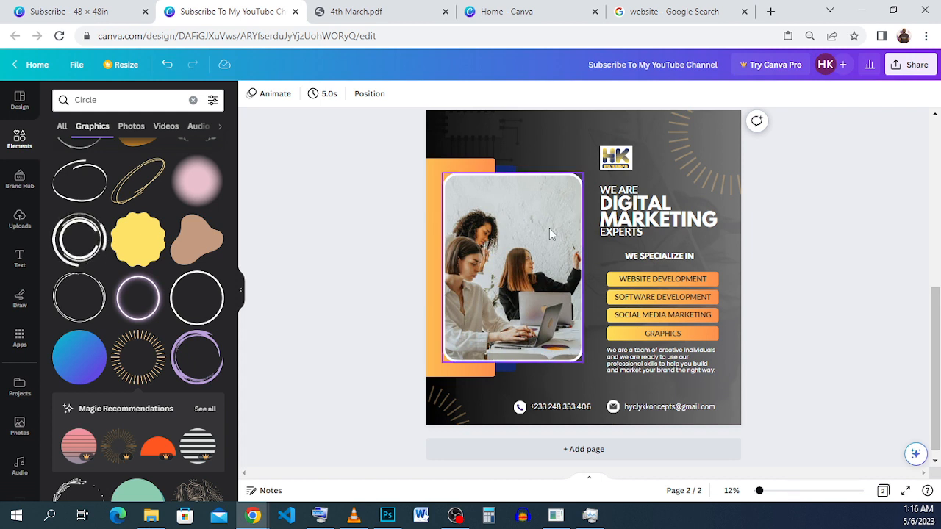
Step: Search Google Images for "website icon", preview the Vecteezy result with two globe icons, and return to the flyer in Canva
left_click(651, 12)
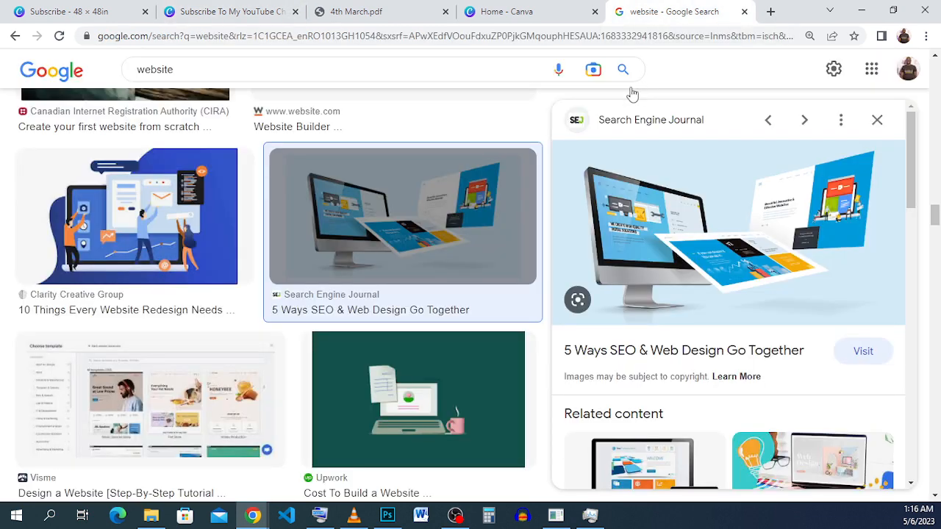
left_click(210, 66)
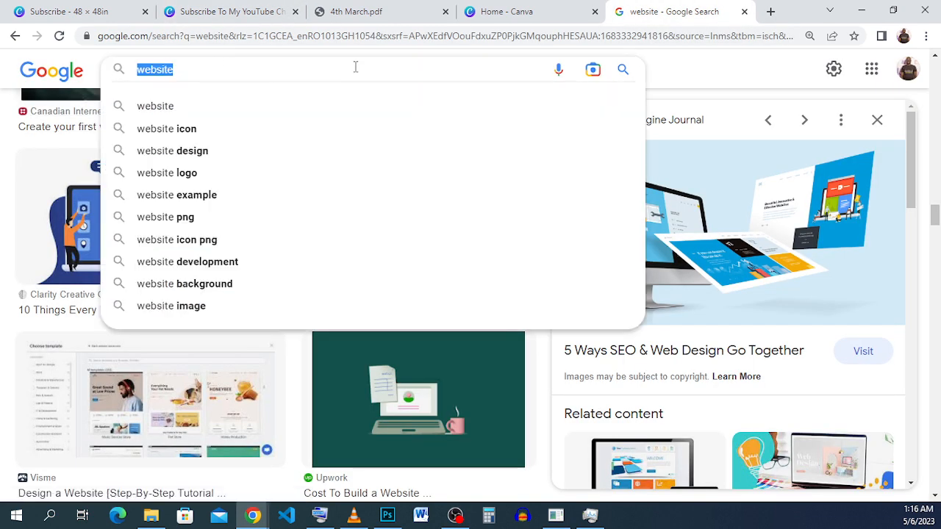
left_click(300, 133)
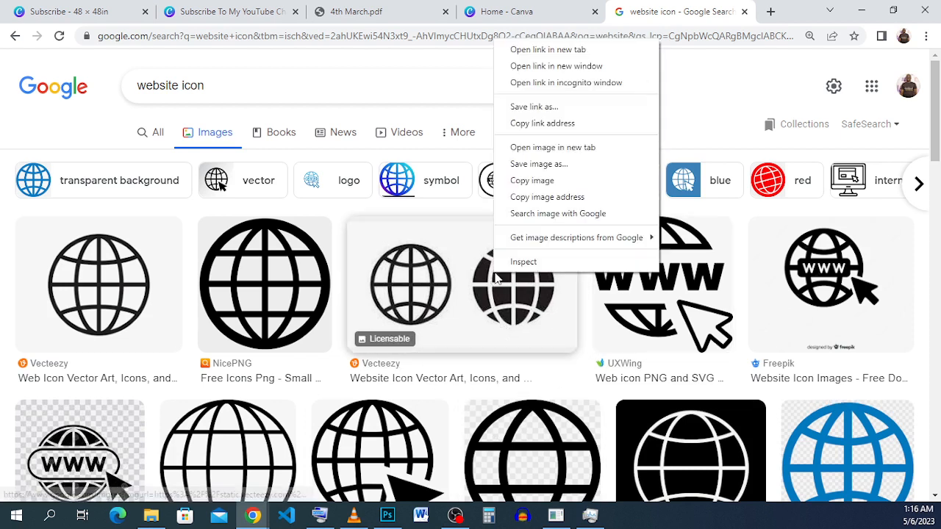
right_click(494, 277)
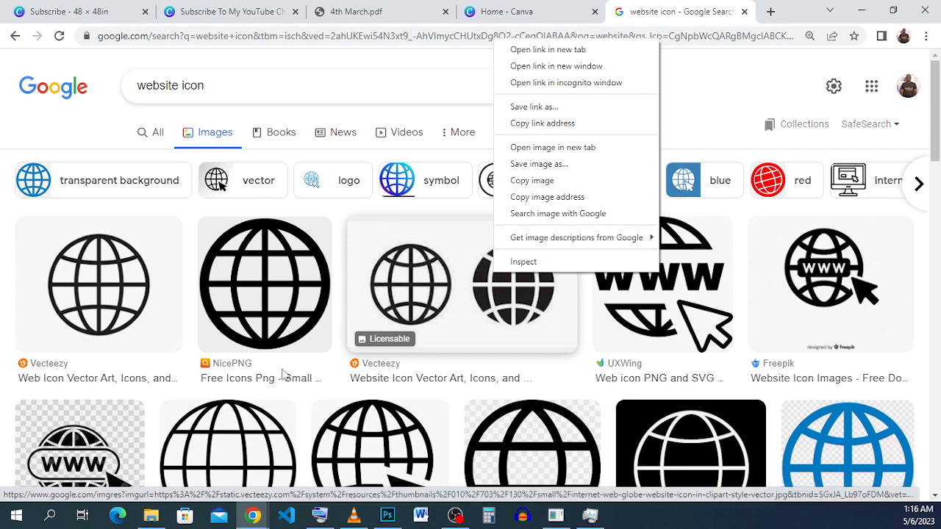
left_click(448, 315)
left_click(432, 336)
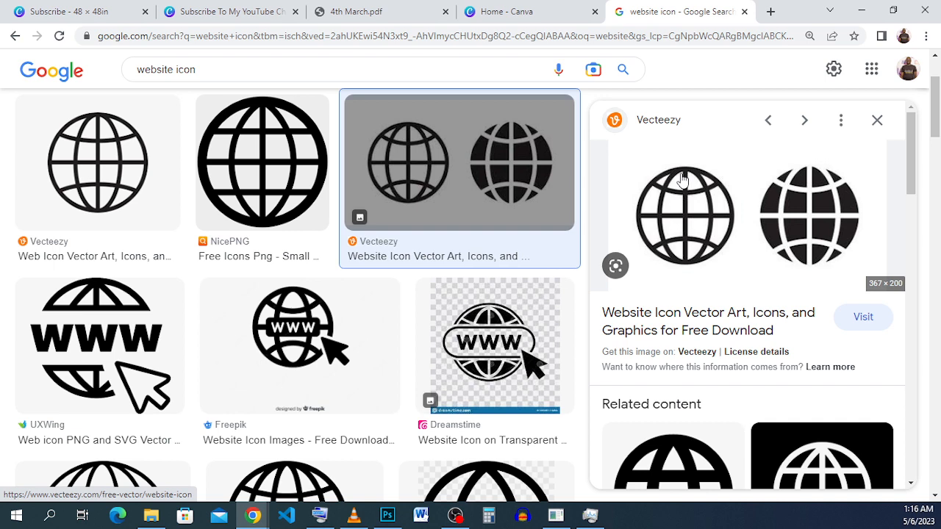
left_click(484, 12)
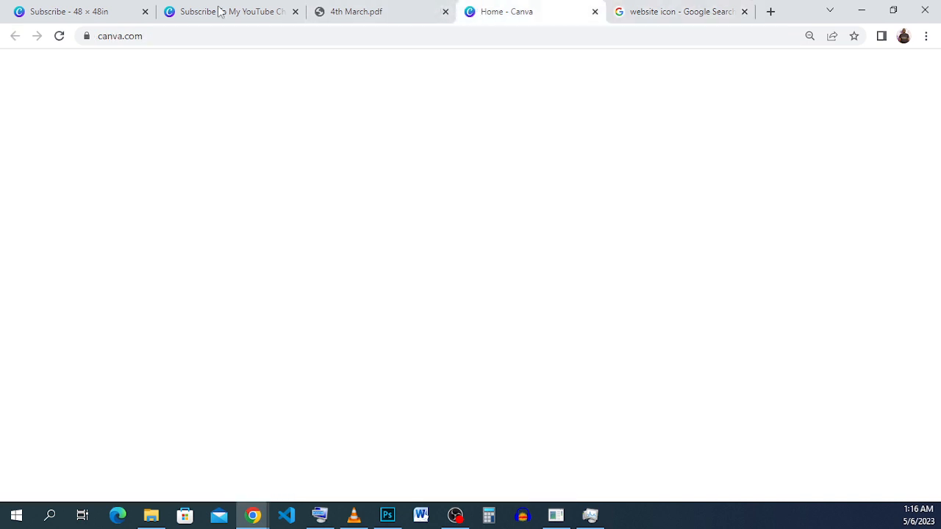
left_click(219, 11)
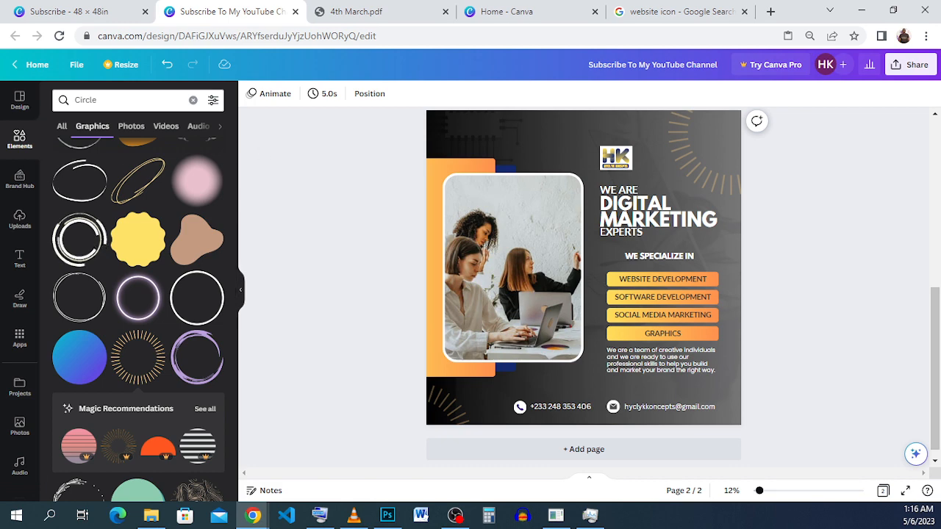
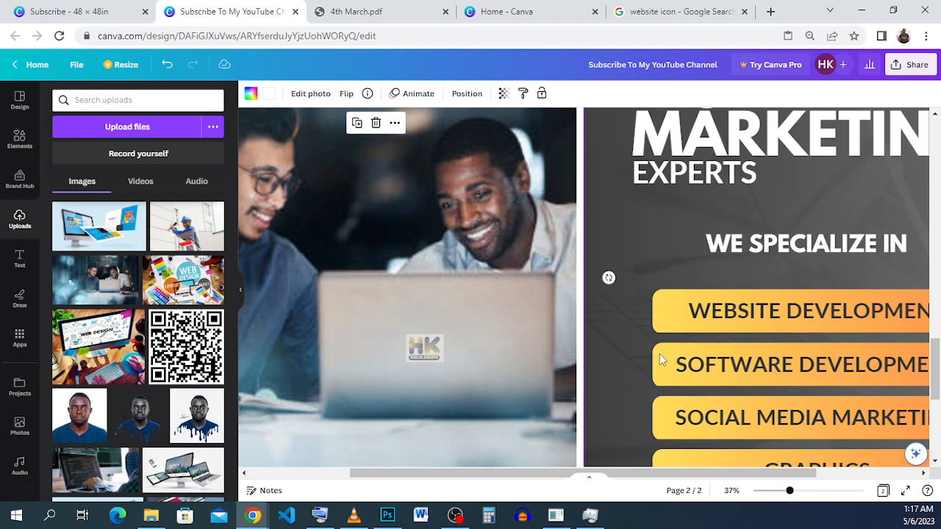
Step: Move the HK logo slightly higher above the flyer's heading
scroll(658, 360, "down", 3)
left_click_drag(790, 491, 758, 492)
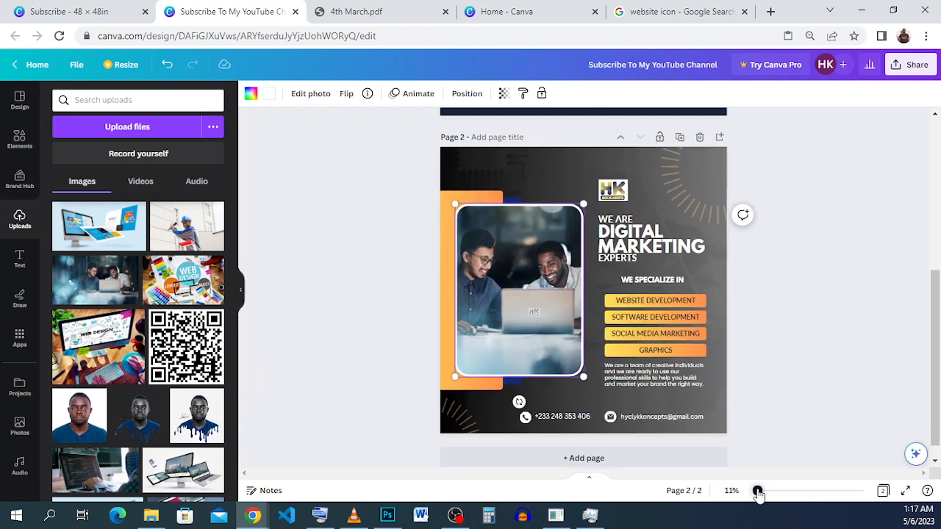
left_click(799, 370)
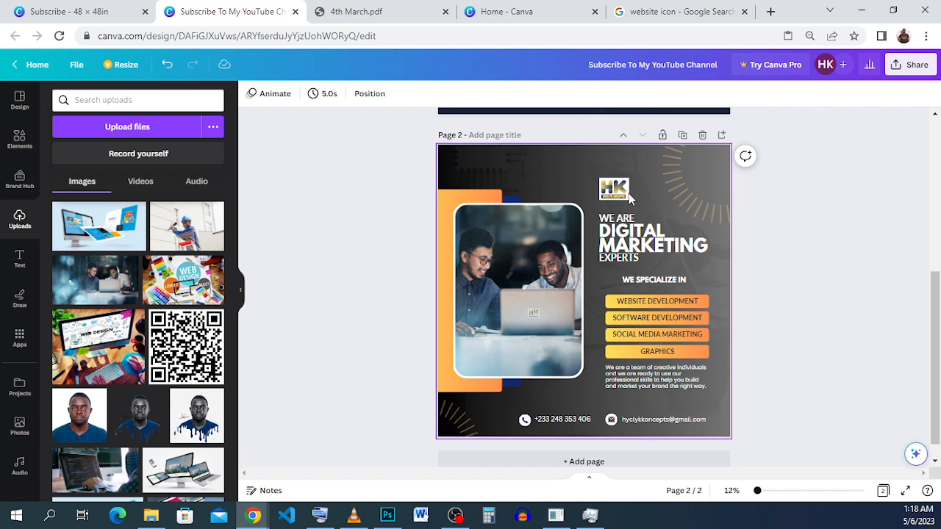
left_click_drag(626, 191, 622, 179)
left_click(778, 291)
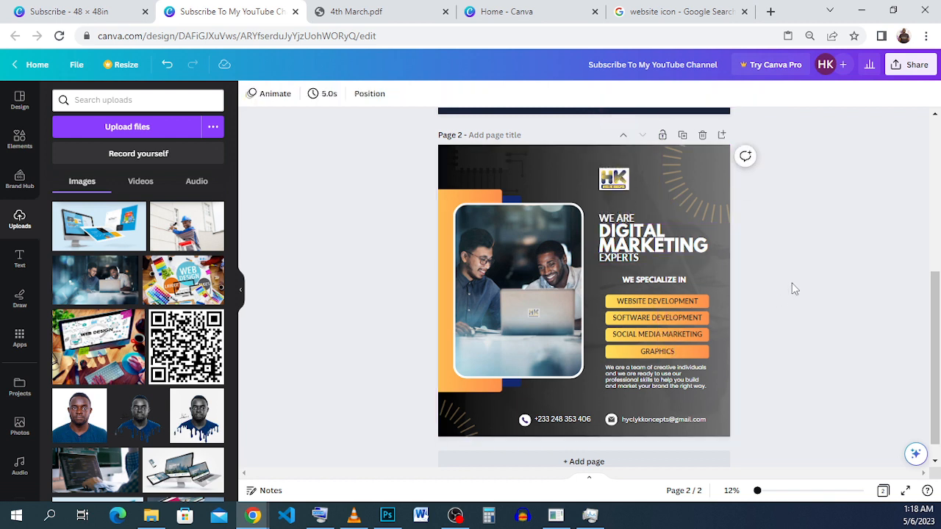
Step: Move the heading lines and upper-corner sunburst ring up slightly, and nudge the word EXPERTS down a little beneath MARKETING
left_click_drag(760, 258, 617, 212)
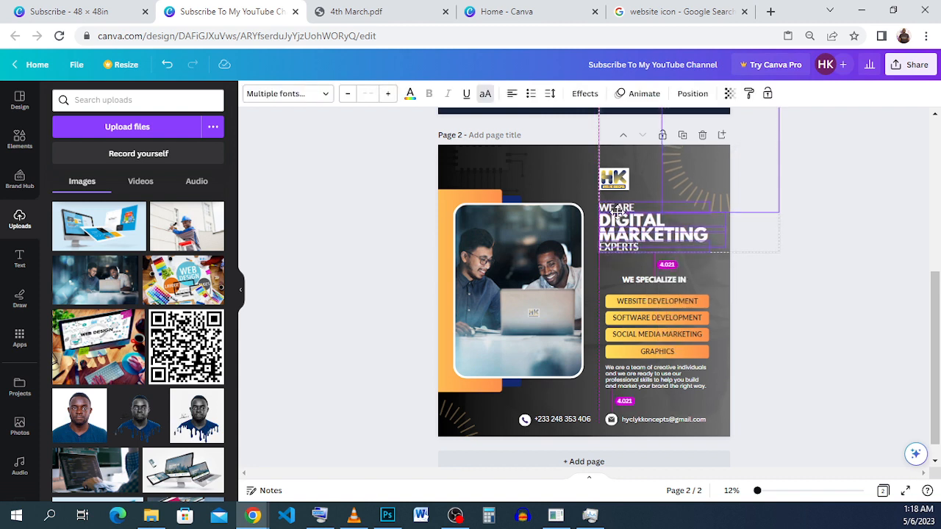
left_click(824, 239)
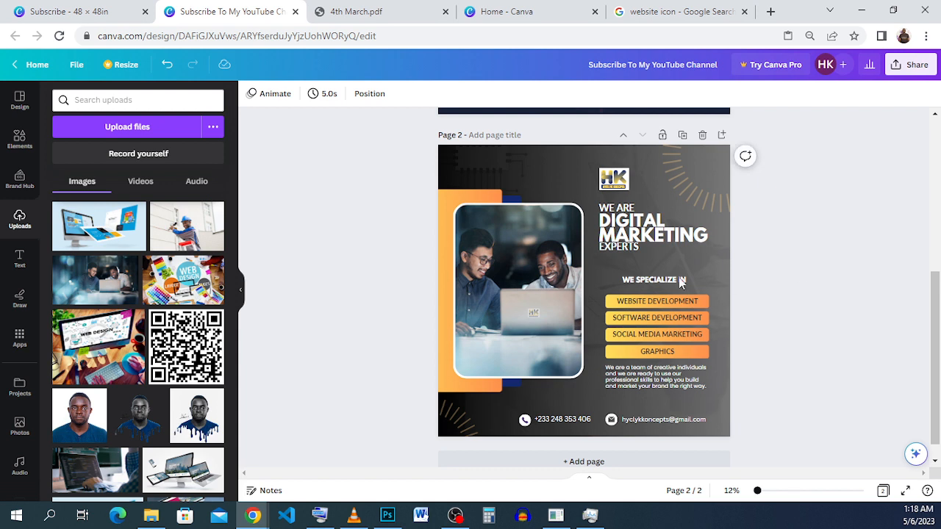
left_click(628, 255)
left_click_drag(627, 250, 627, 251)
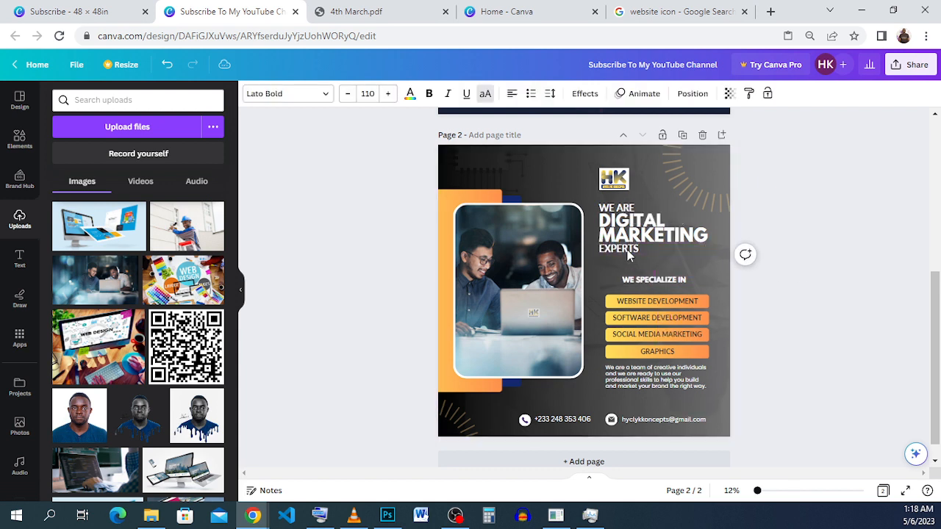
Step: Move the WE SPECIALIZE IN subheading up beneath EXPERTS, and raise the four service buttons with the description paragraph to close the gap
left_click(695, 286)
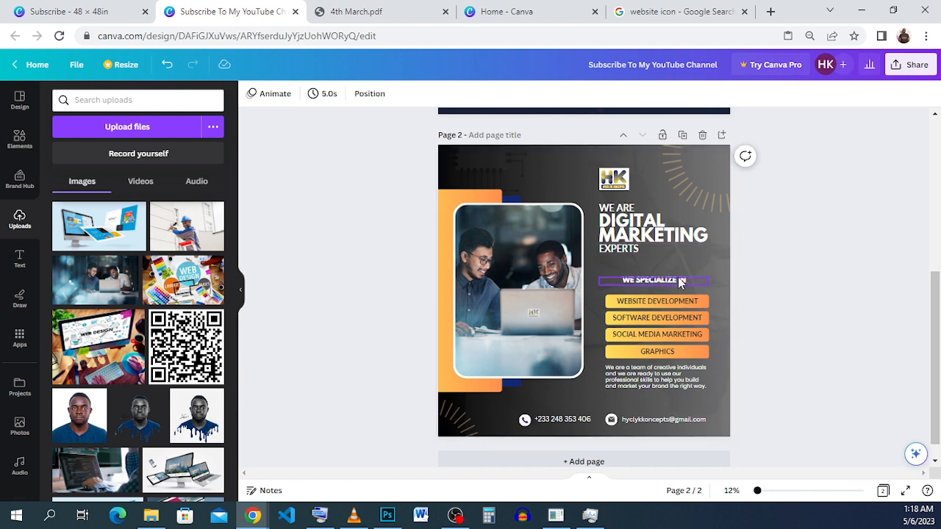
left_click_drag(673, 265, 673, 250)
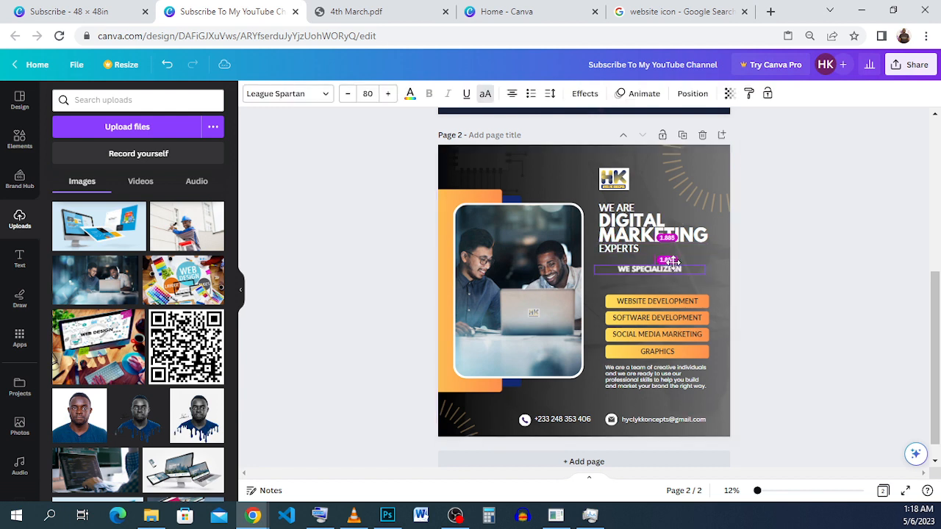
left_click(821, 382)
left_click_drag(814, 359, 659, 289)
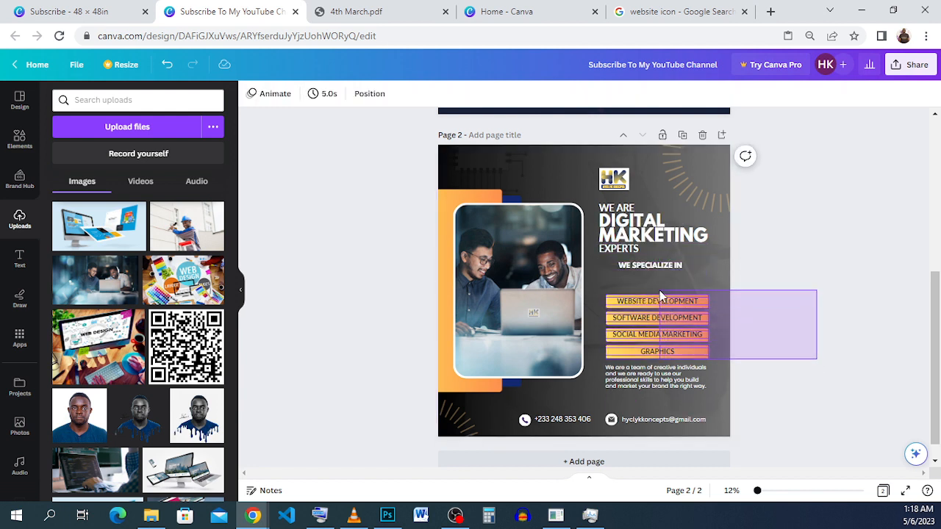
left_click(825, 398)
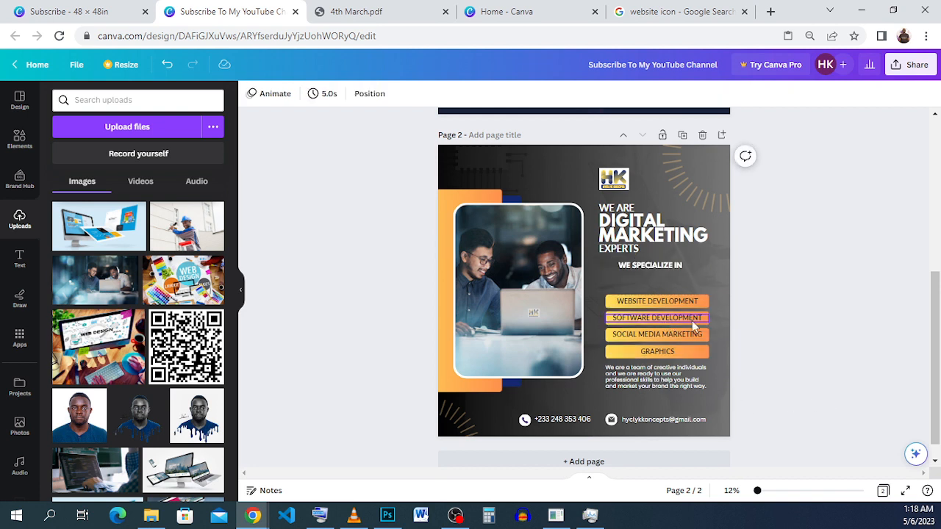
left_click_drag(788, 398, 631, 284)
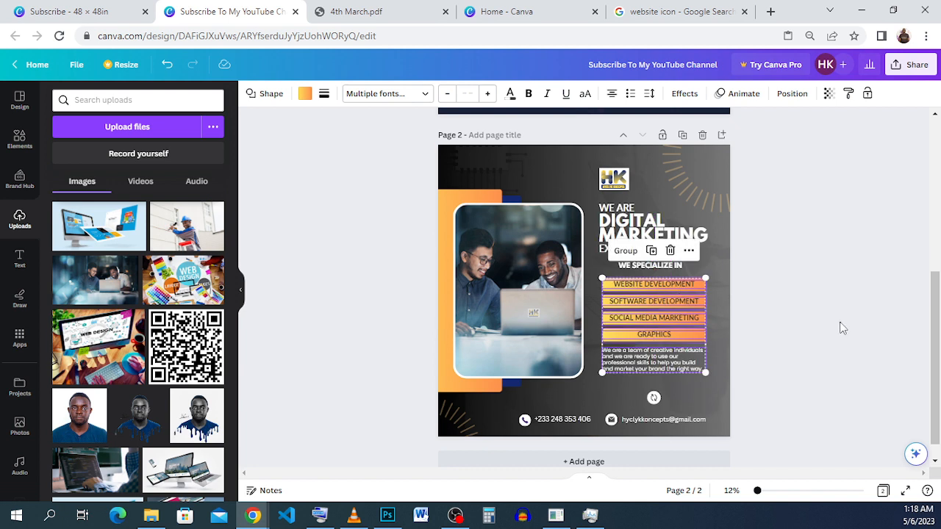
left_click(840, 326)
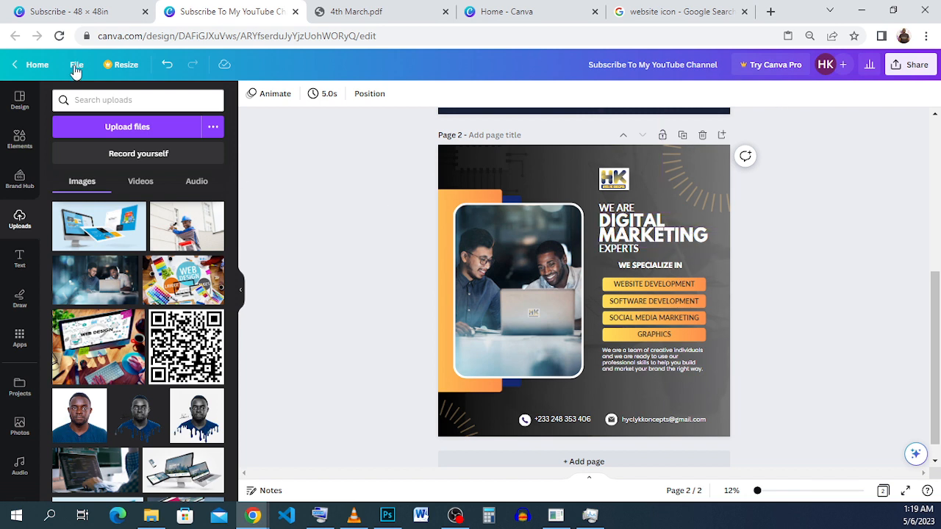
Step: Browse the suggested templates similar to the Black & White Gradient Digital Marketing Instagram Post
left_click(20, 101)
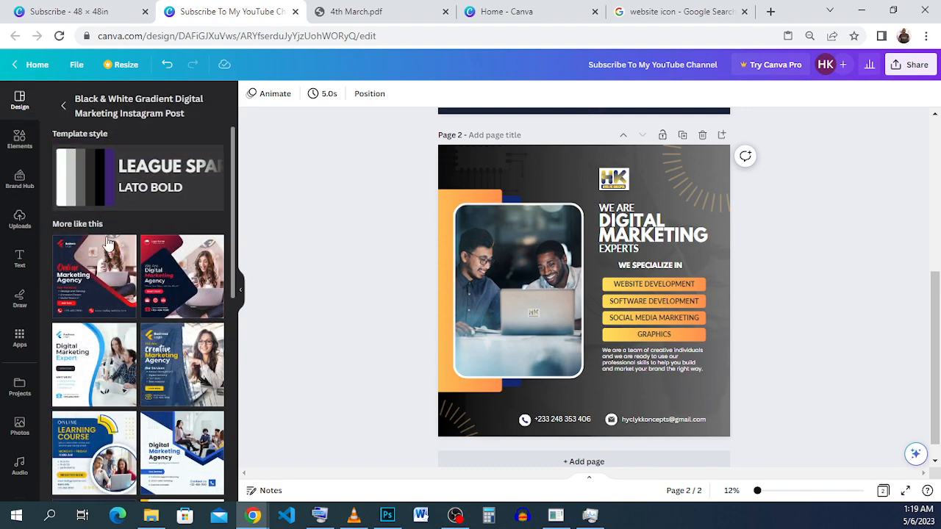
scroll(106, 390, "down", 10)
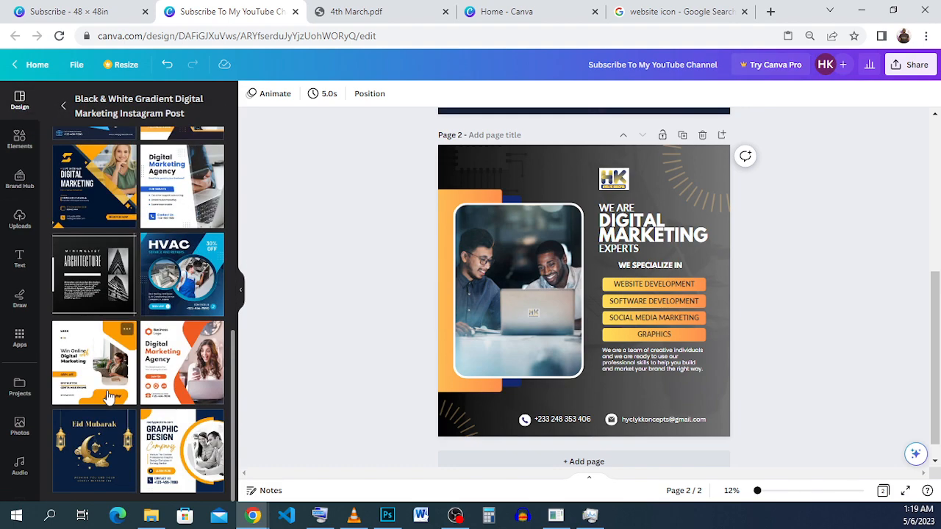
scroll(107, 397, "up", 3)
scroll(106, 396, "down", 3)
scroll(106, 397, "up", 8)
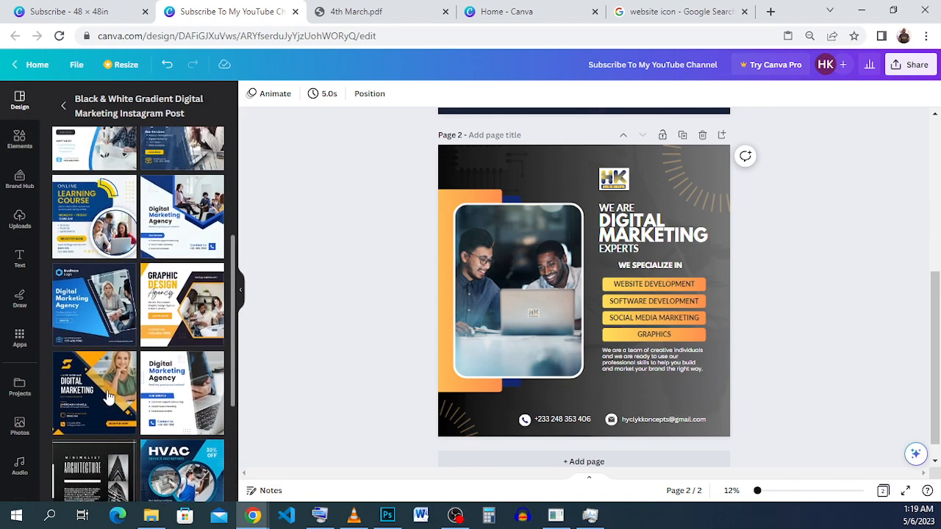
scroll(107, 397, "up", 3)
scroll(107, 397, "down", 10)
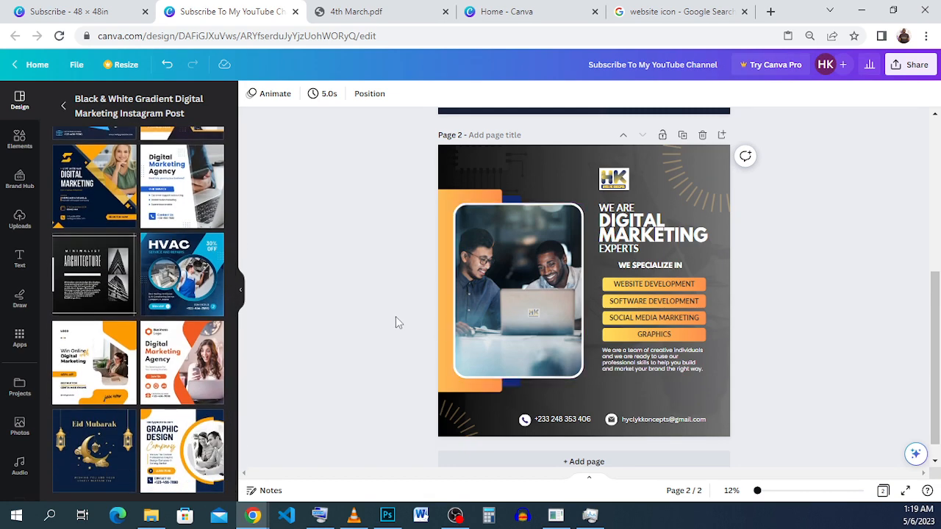
scroll(597, 312, "up", 1)
scroll(597, 312, "down", 1)
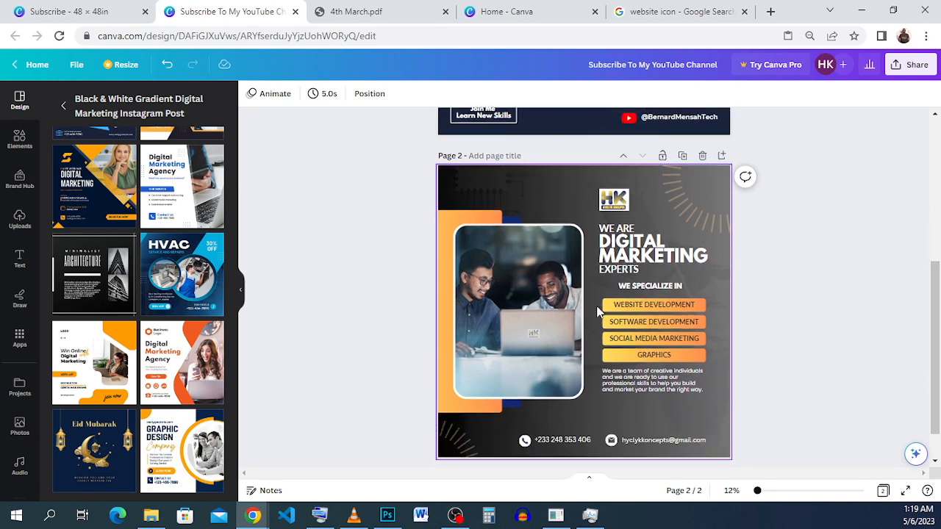
Step: Compare the flyer with the reference design and inspect the orange and dark blue panels behind its photo
left_click(32, 17)
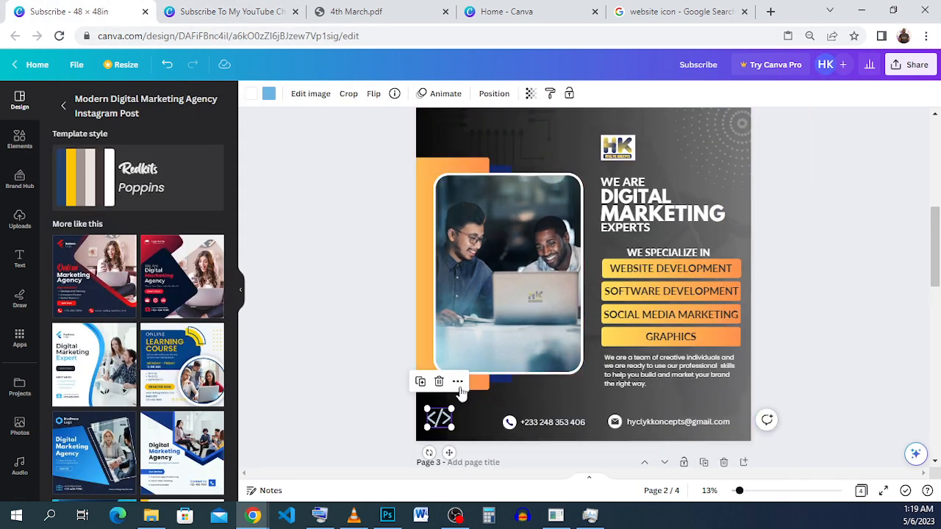
key("ctrl+Tab")
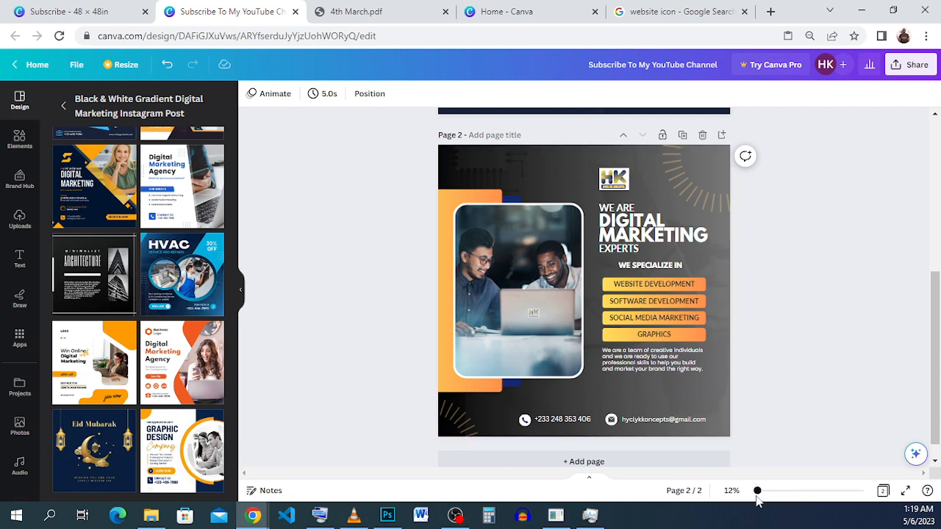
left_click_drag(757, 492, 768, 497)
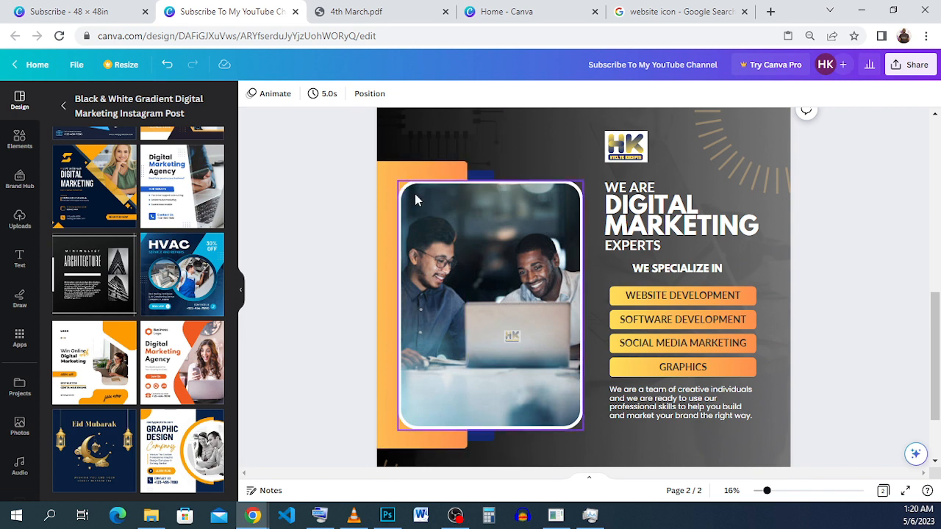
left_click(418, 162)
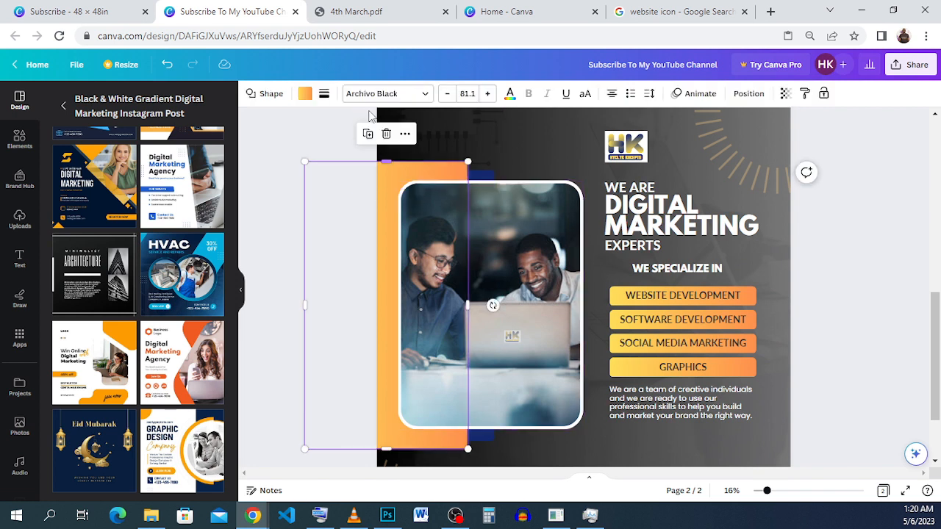
left_click(480, 177)
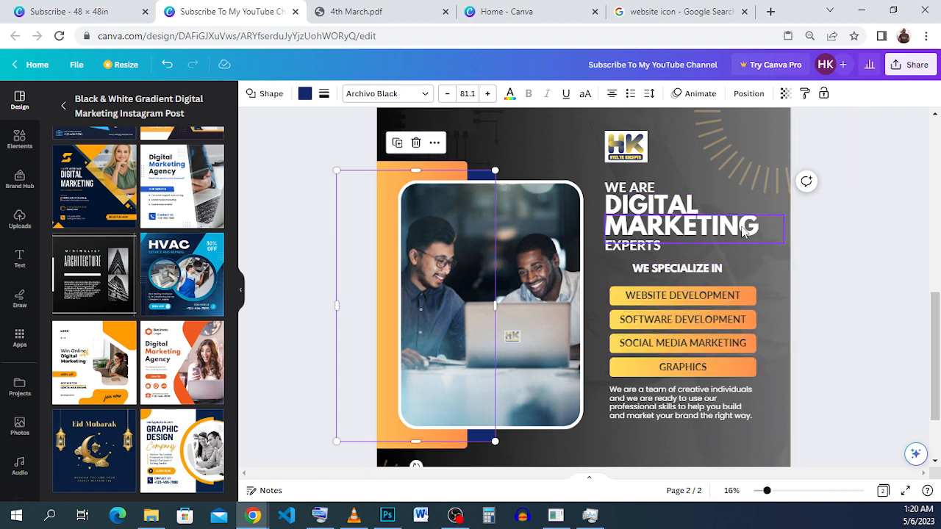
scroll(743, 232, "down", 4)
scroll(676, 182, "up", 3)
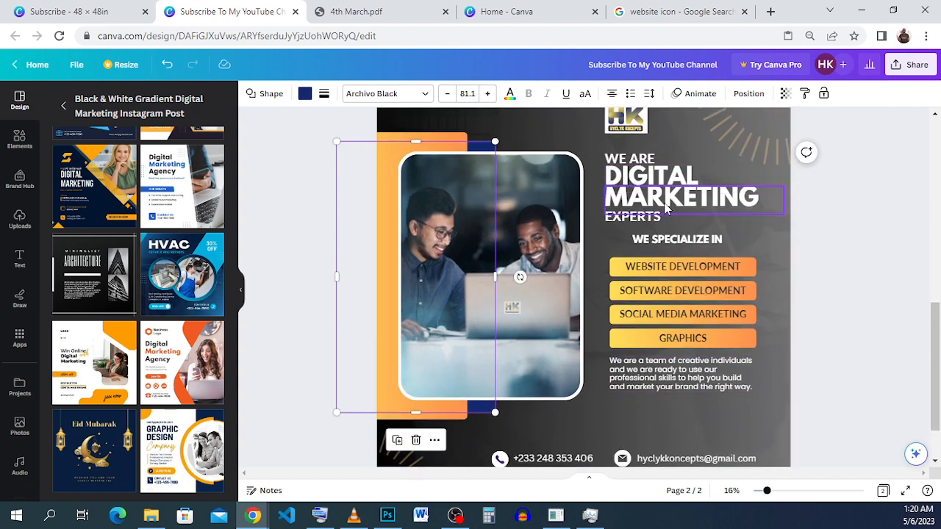
left_click(780, 271)
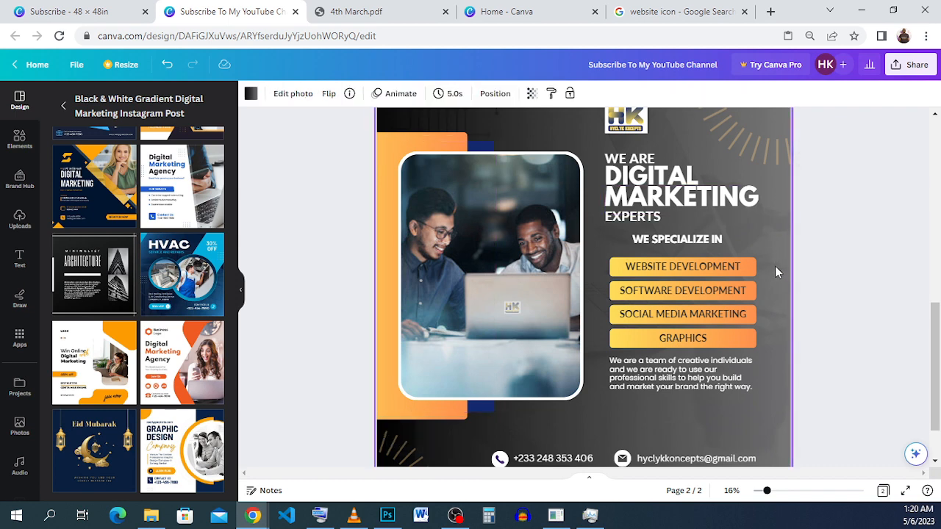
Step: Try white text on the WEBSITE DEVELOPMENT button
double_click(681, 270)
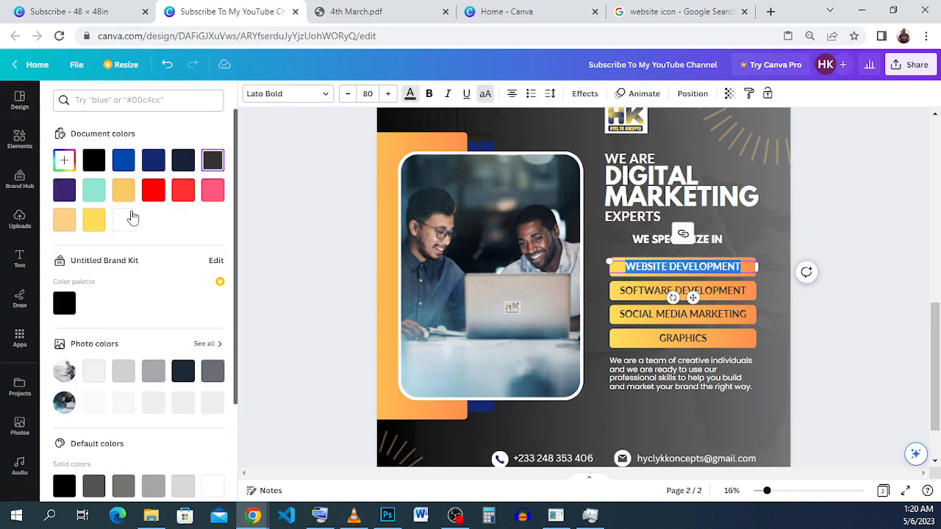
left_click(126, 220)
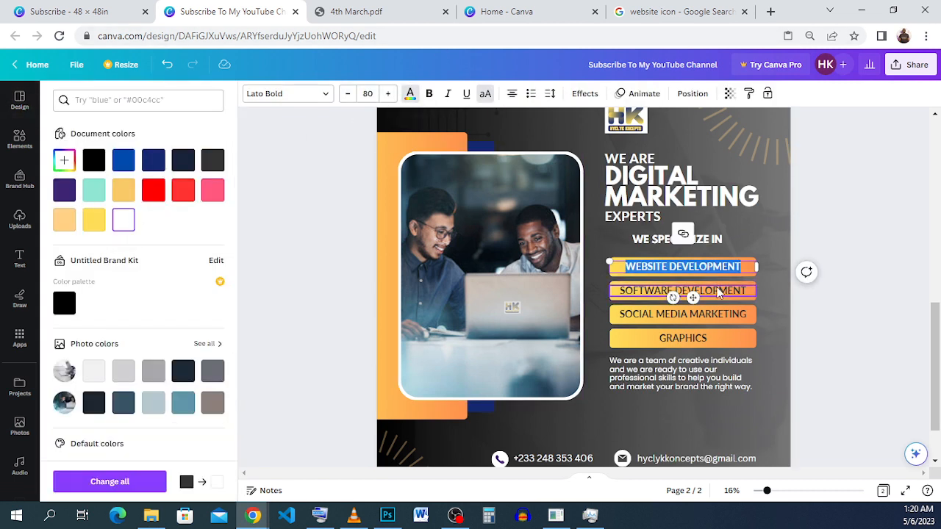
left_click(677, 288)
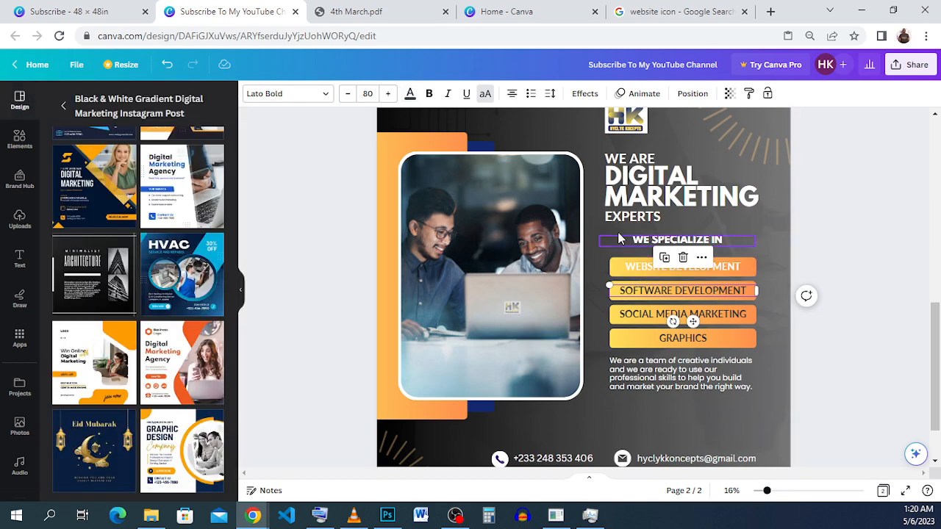
left_click(683, 277)
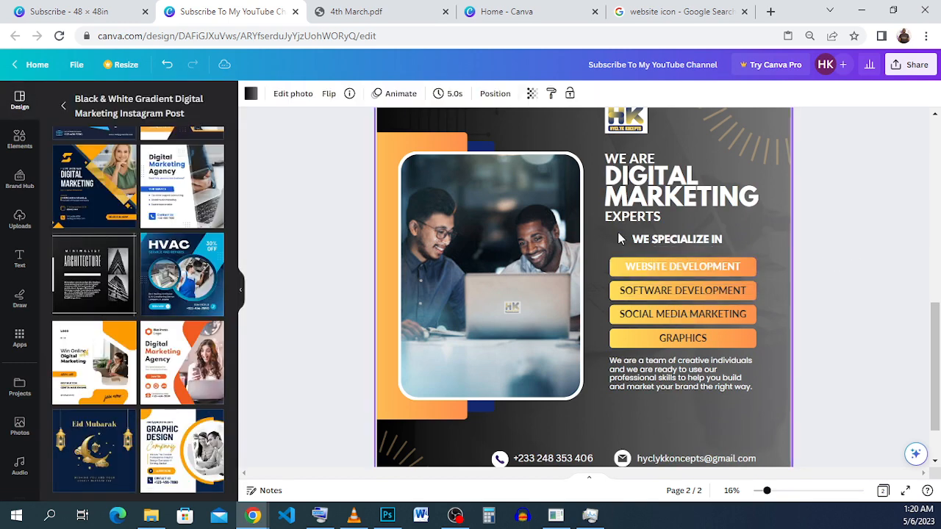
Step: Return the WEBSITE DEVELOPMENT button's text colour to dark gray
left_click(696, 270)
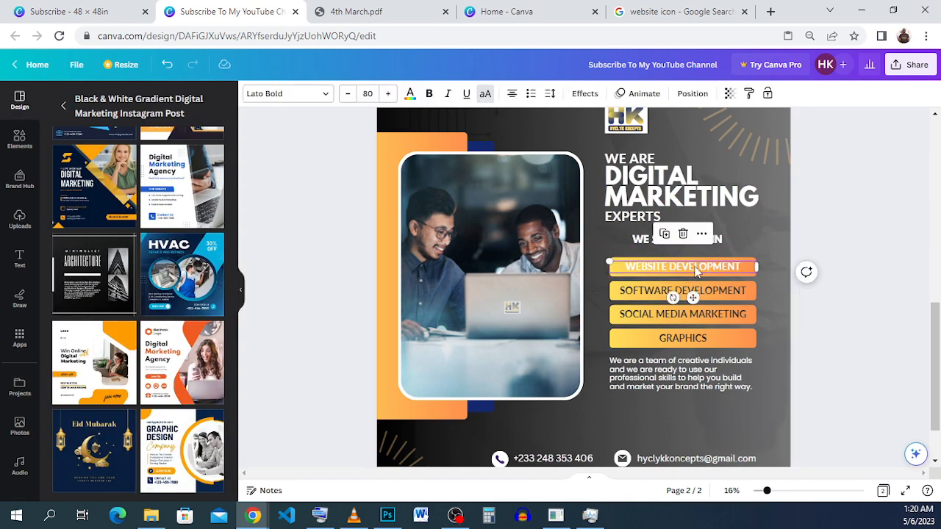
left_click(410, 94)
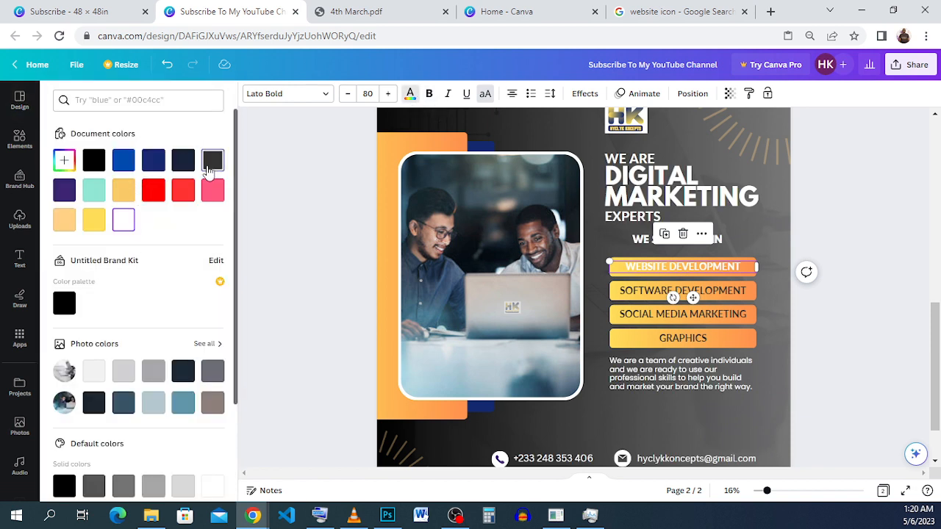
left_click(209, 166)
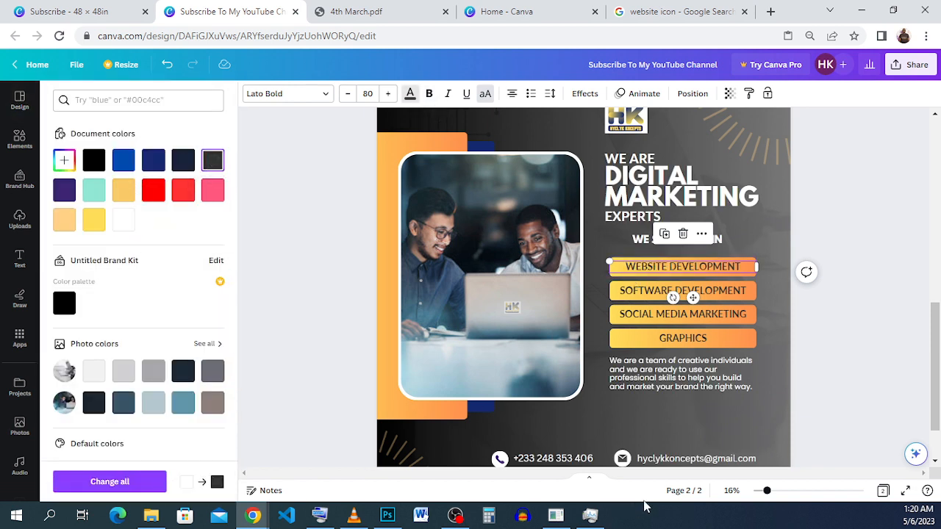
Step: Try black for the WEBSITE DEVELOPMENT text, return it to dark gray, and view the whole flyer
left_click_drag(766, 490, 799, 494)
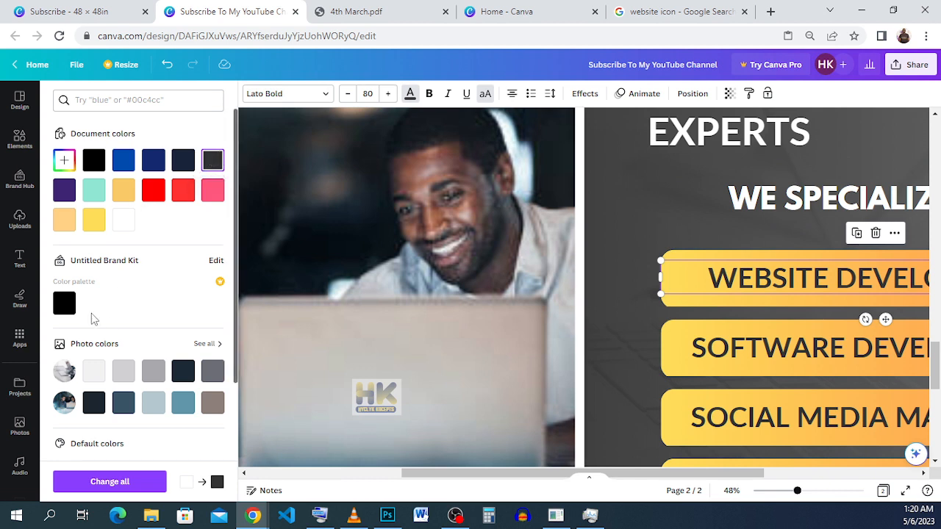
left_click(70, 307)
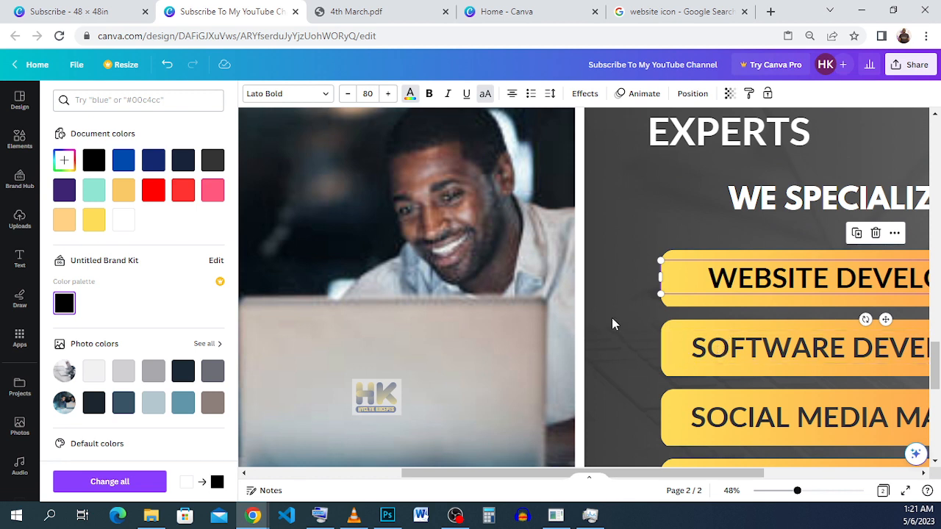
left_click(212, 160)
scroll(601, 284, "down", 5)
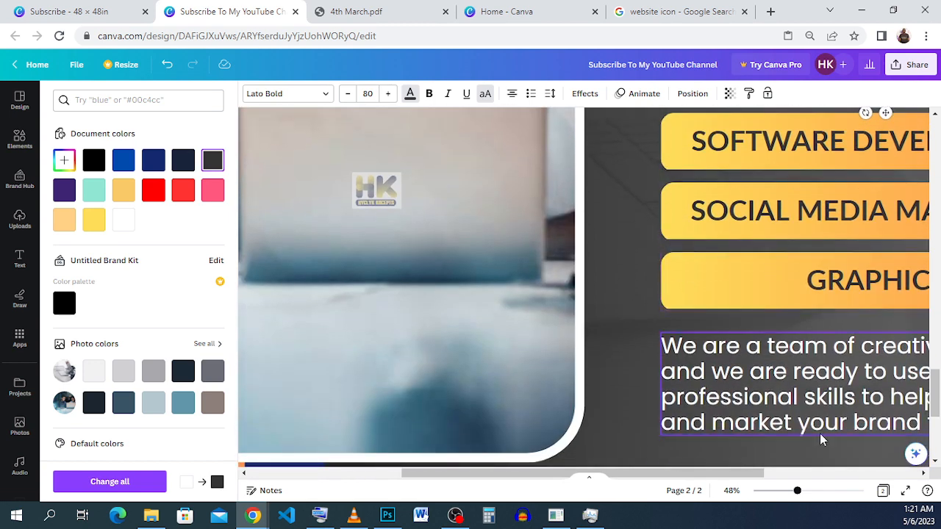
left_click_drag(765, 493, 760, 491)
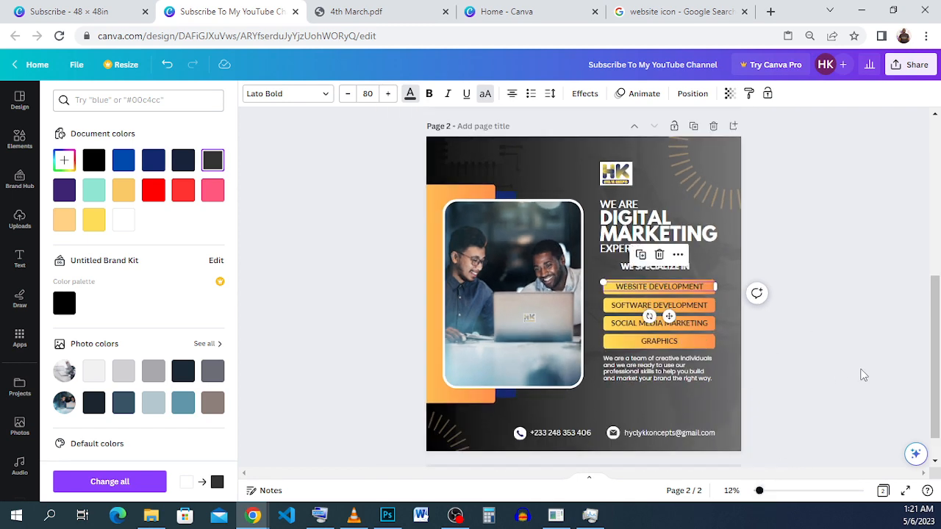
left_click(864, 381)
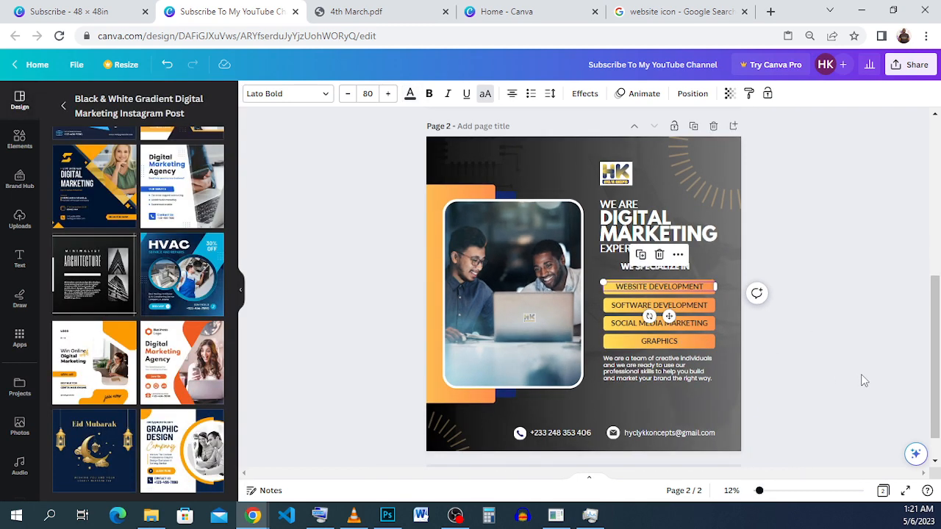